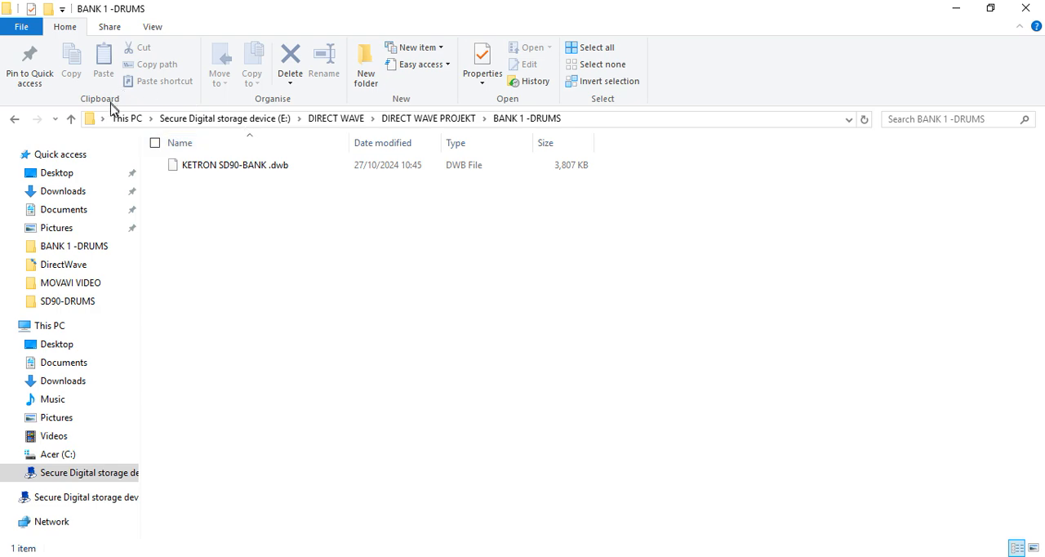
# Step: Open the SD90-DRUMS folder in DIRECT WAVE PROJEKT and look through its drum kit folders and .dwp program files
pyautogui.click(72, 119)
pyautogui.doubleClick(228, 187)
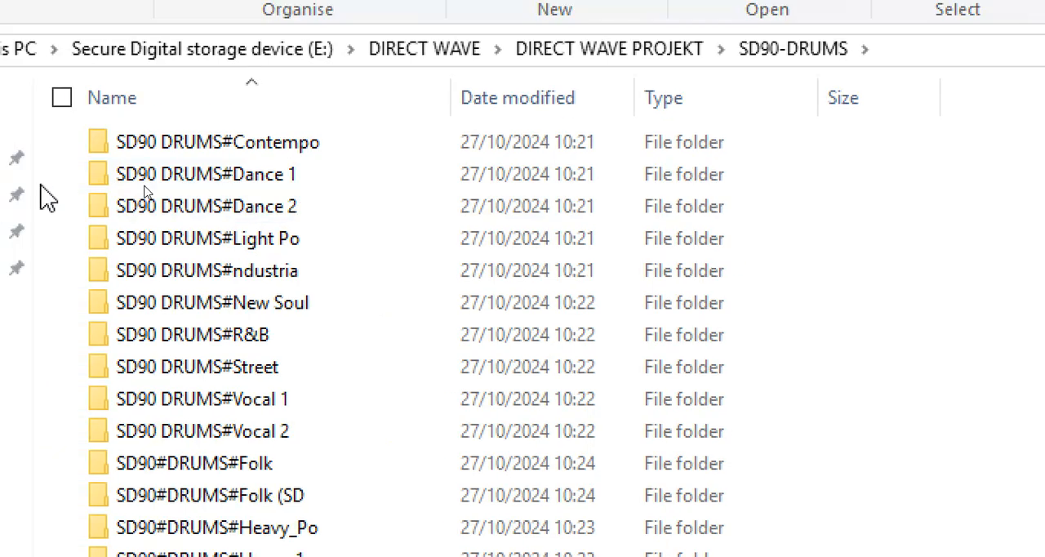
pyautogui.scroll(-1, 115, 156)
pyautogui.scroll(-6, 204, 192)
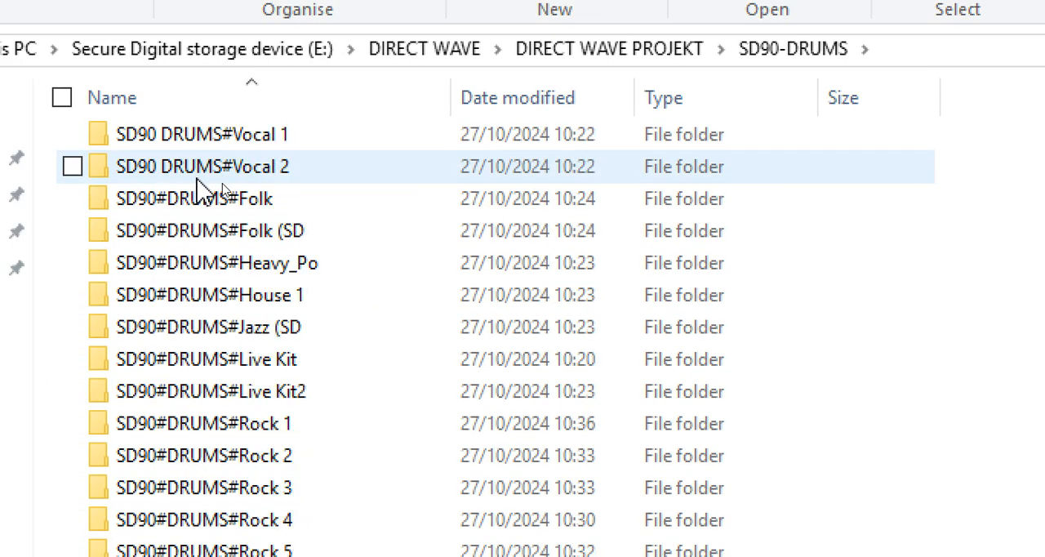
pyautogui.scroll(-2, 205, 192)
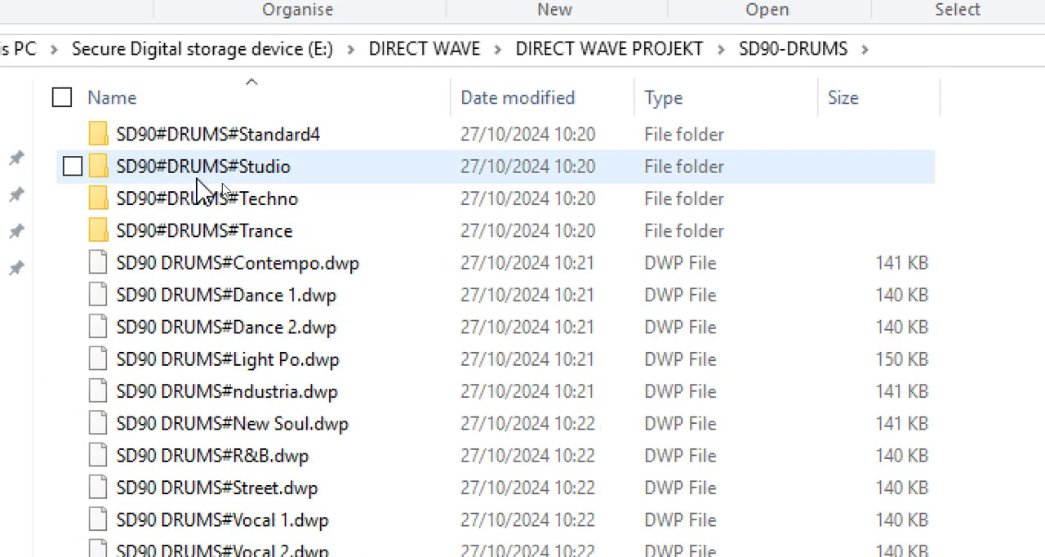
pyautogui.scroll(-2, 204, 192)
pyautogui.scroll(-1, 200, 188)
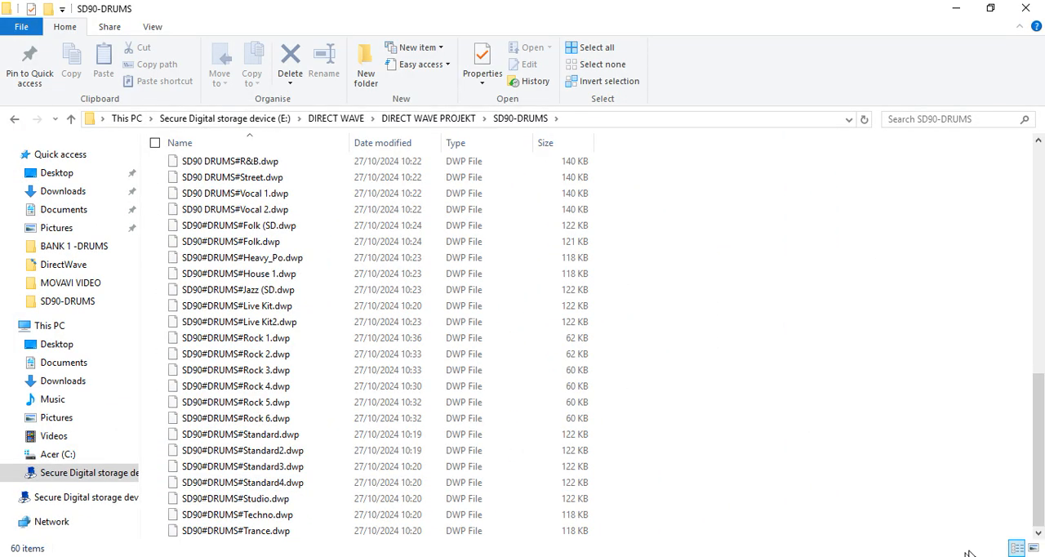
# Step: Switch to FL Studio and create a new project from the template with a single Sampler channel
pyautogui.press('super+d')
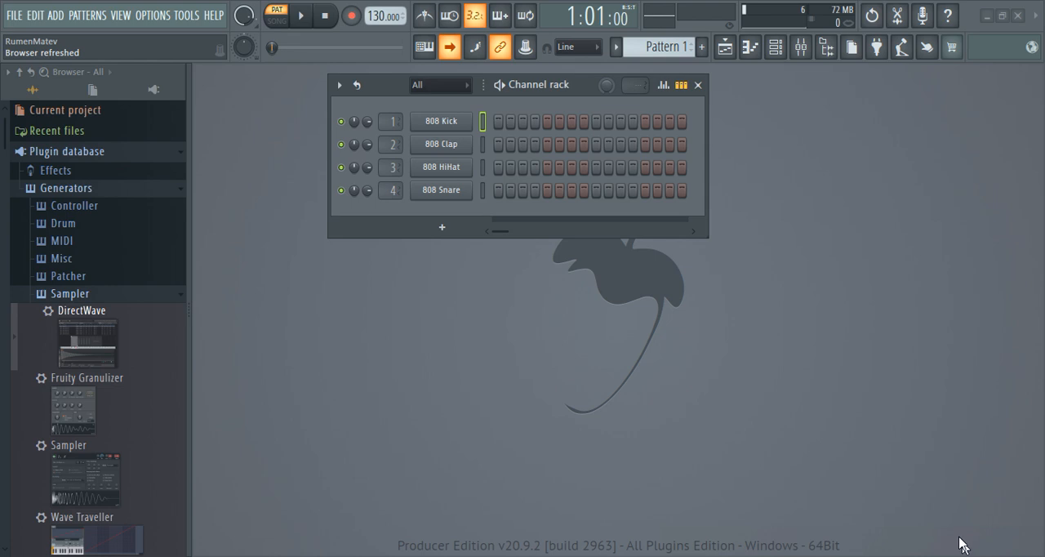
pyautogui.click(14, 17)
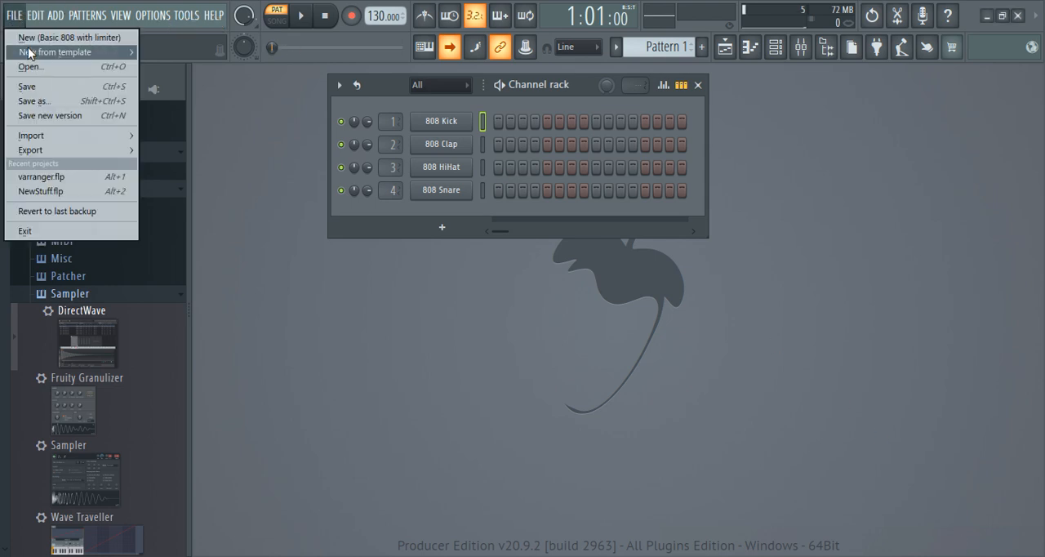
pyautogui.moveTo(28, 51)
pyautogui.click(173, 143)
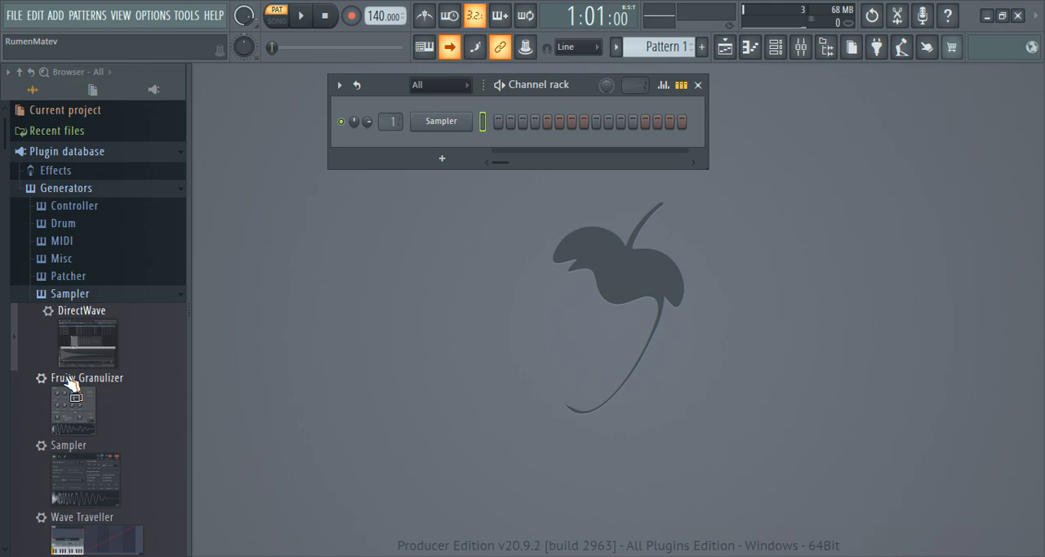
# Step: Replace the Sampler channel with the DirectWave generator and move its plugin window up so its controls are accessible
pyautogui.moveTo(72, 382); pyautogui.dragTo(436, 124)
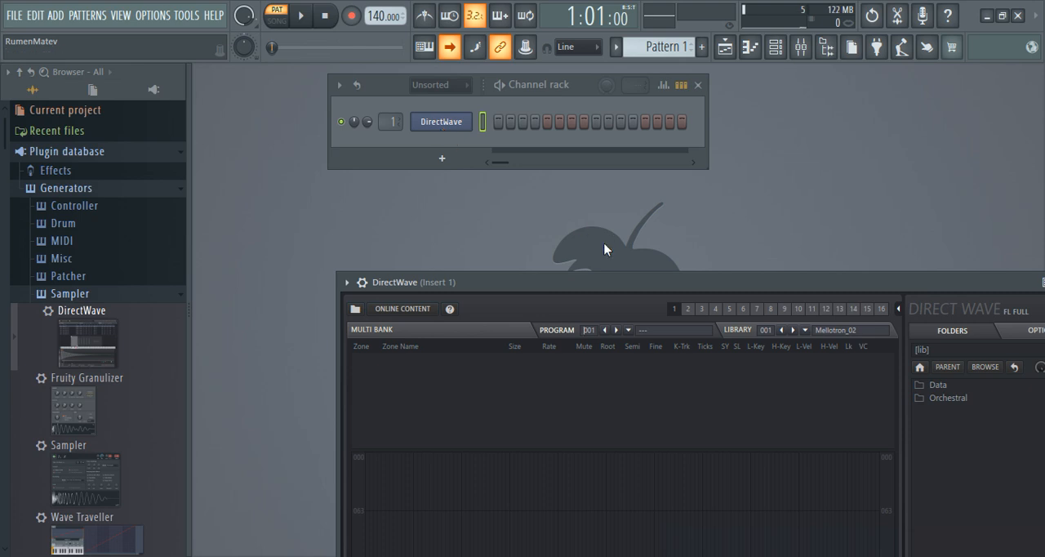
pyautogui.moveTo(608, 282); pyautogui.dragTo(515, 82)
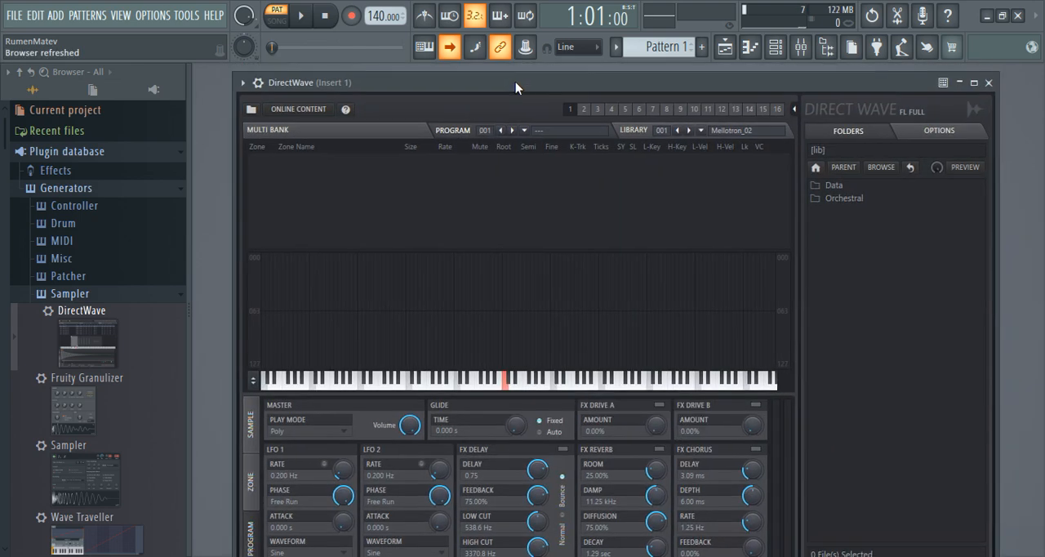
# Step: Load the bank file "KETRON SD90-BANK .dwb" from the BANK 1 -DRUMS folder into DirectWave
pyautogui.click(251, 109)
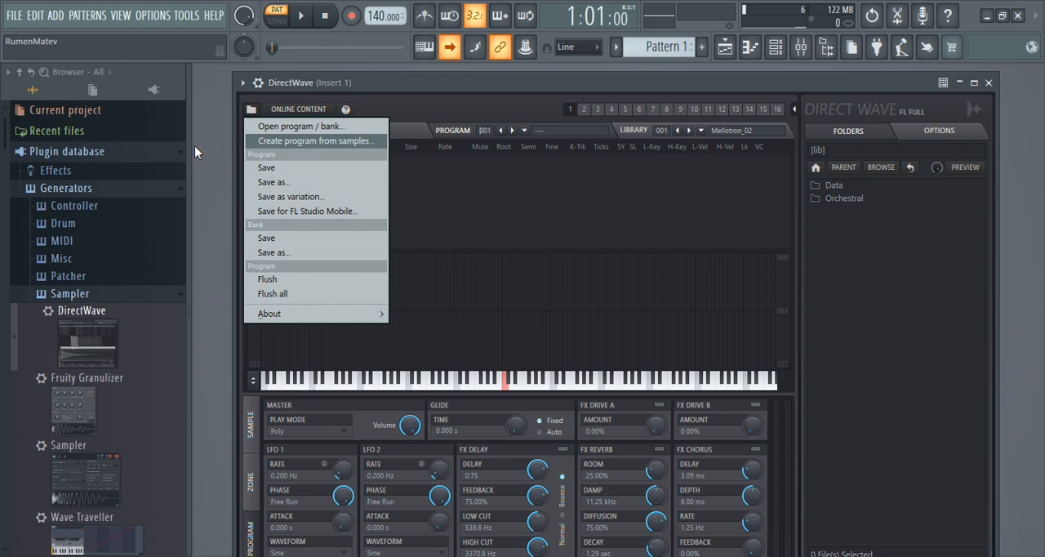
pyautogui.click(299, 128)
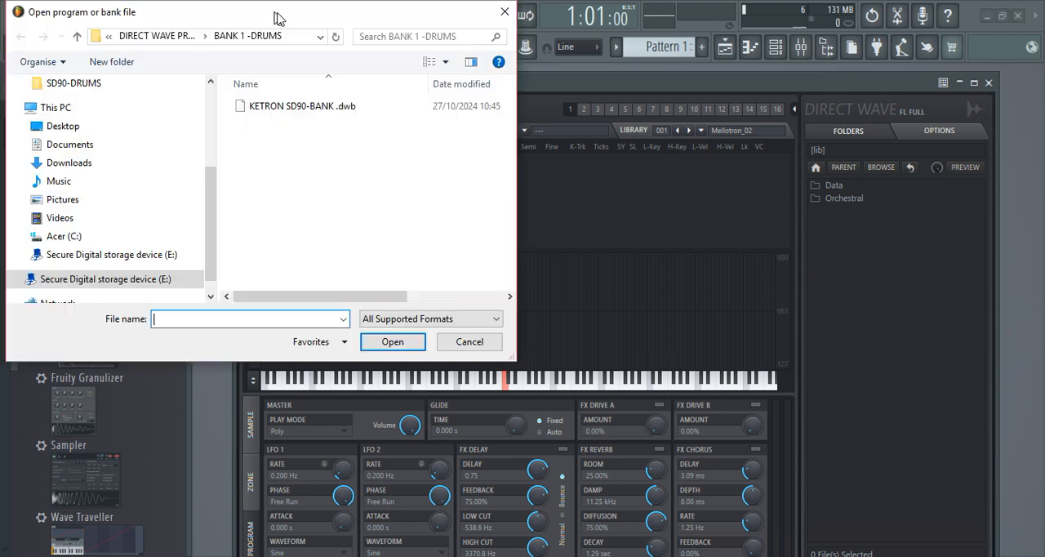
pyautogui.moveTo(339, 11); pyautogui.dragTo(487, 54)
pyautogui.click(511, 142)
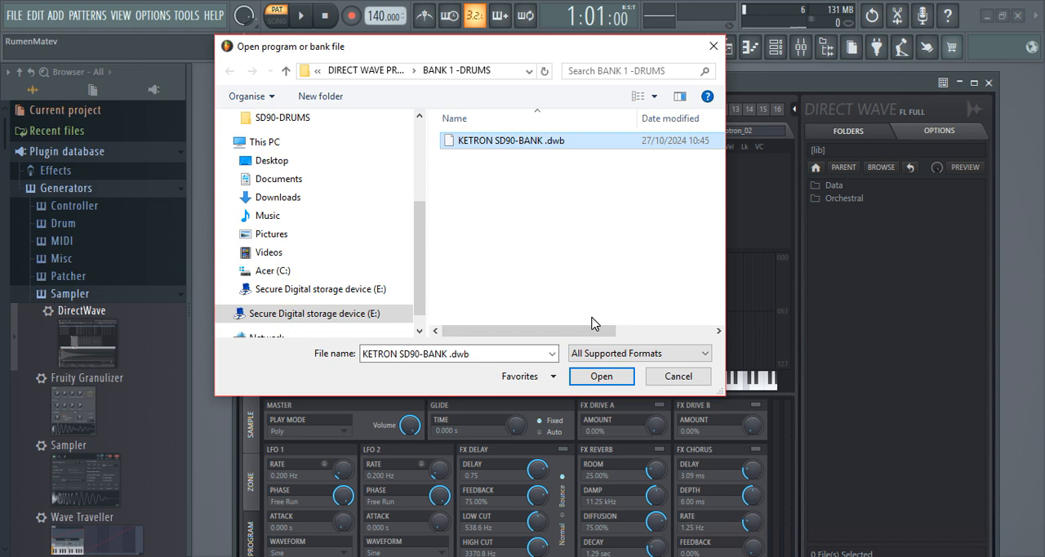
pyautogui.press('Return')
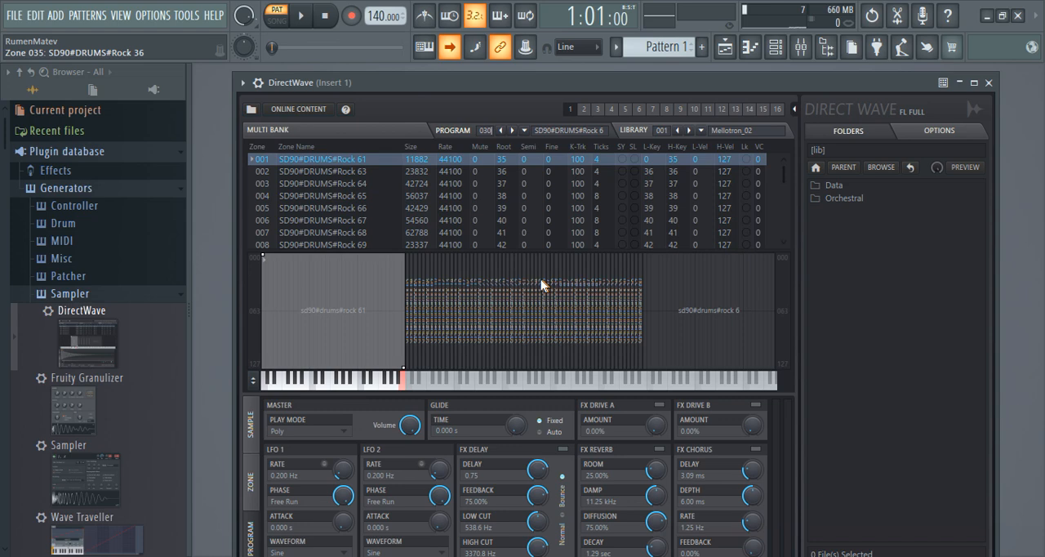
# Step: Audition the bank's drum programs from 001 SD90#DRUMS#Standard through 006 SD90#DRUMS#Techno
pyautogui.click(424, 387)
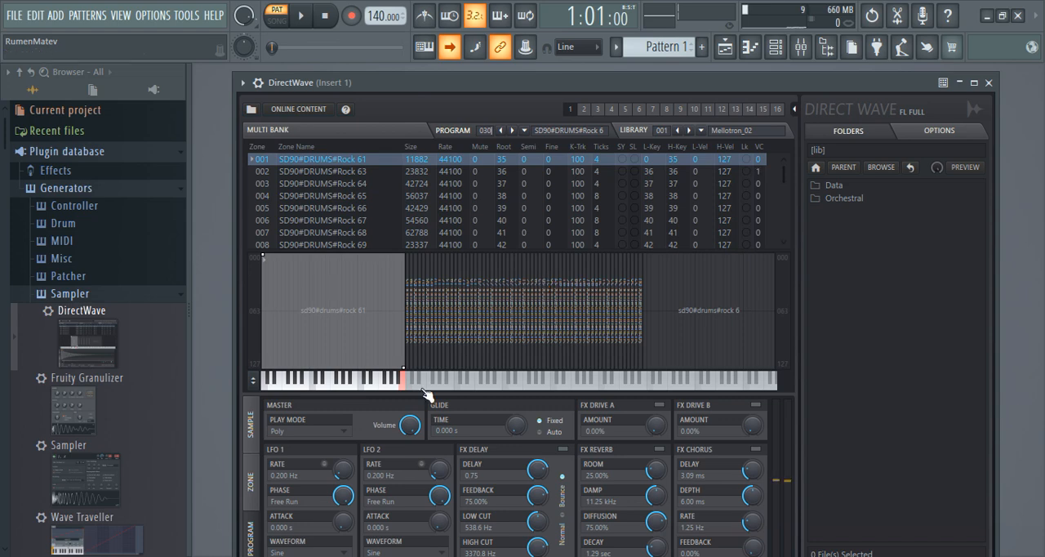
pyautogui.click(525, 130)
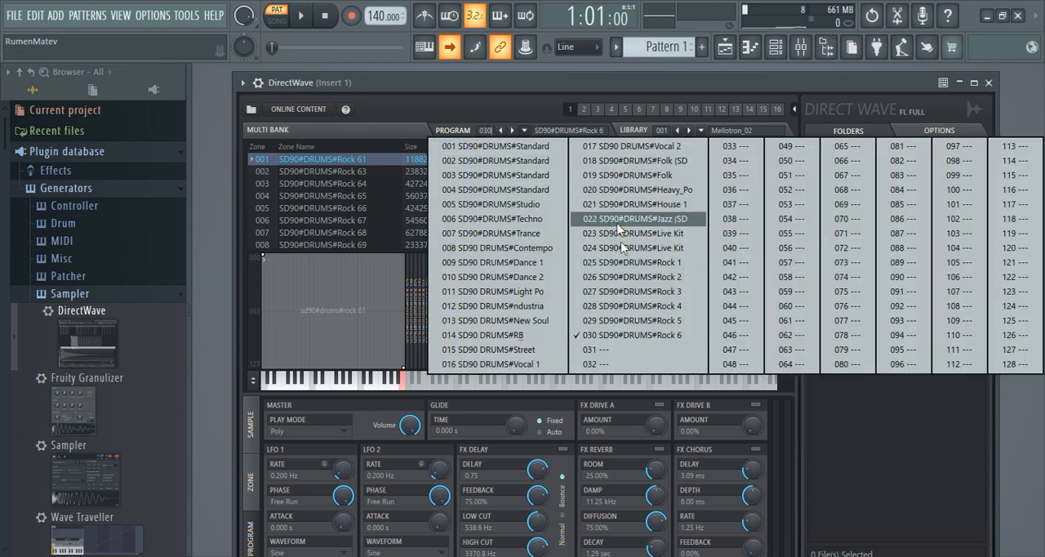
pyautogui.click(509, 144)
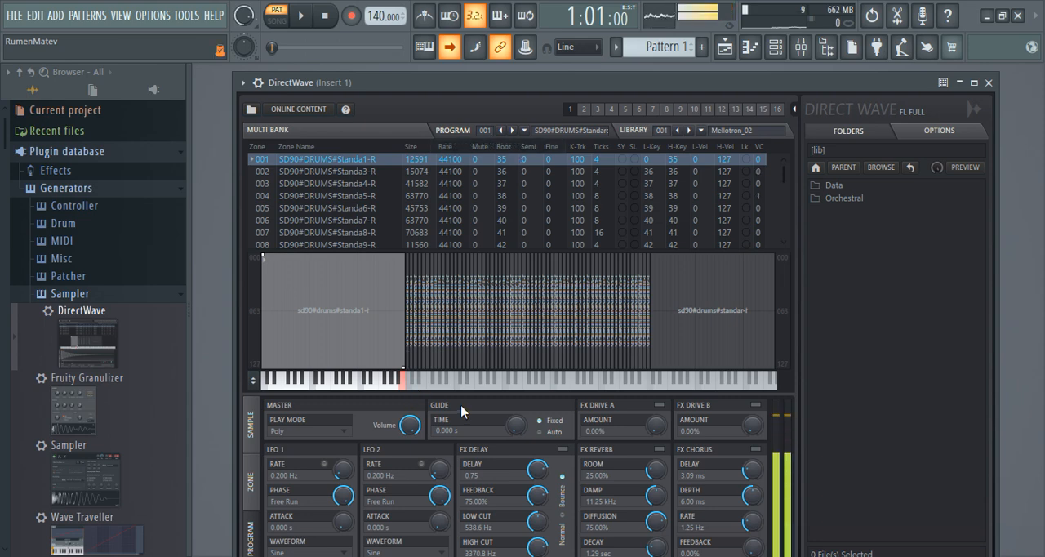
pyautogui.click(515, 131)
pyautogui.click(515, 131)
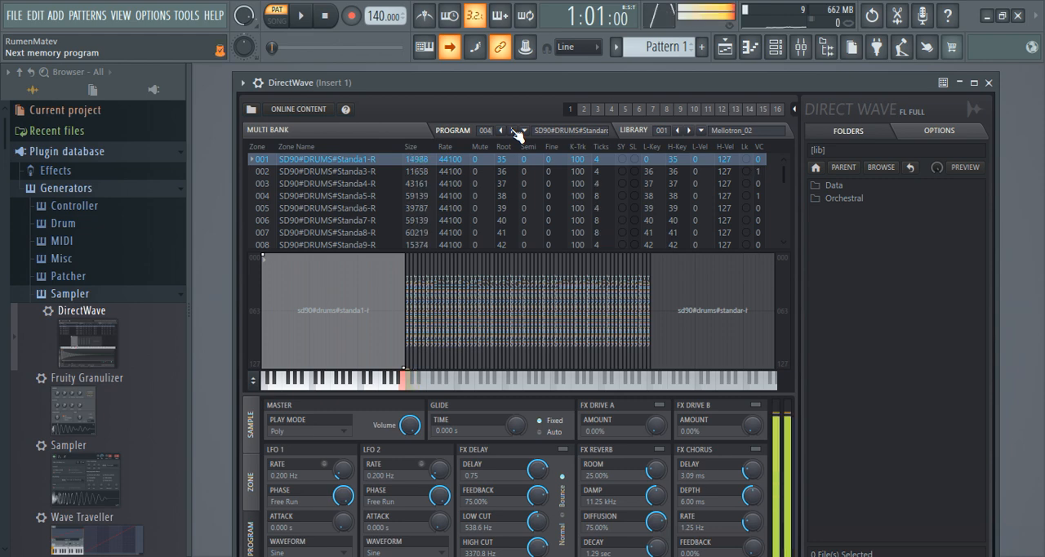
pyautogui.click(514, 130)
pyautogui.click(514, 130)
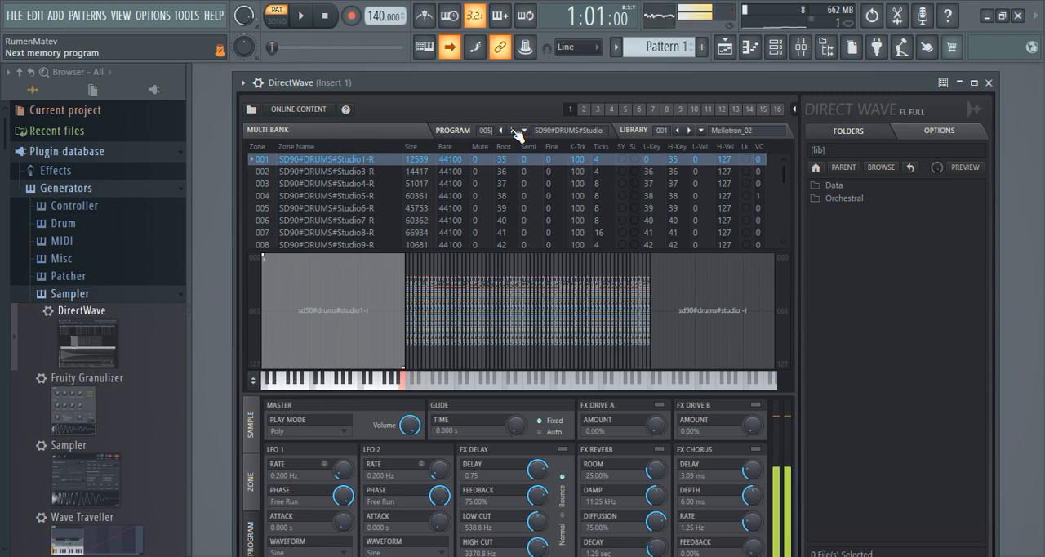
pyautogui.click(514, 131)
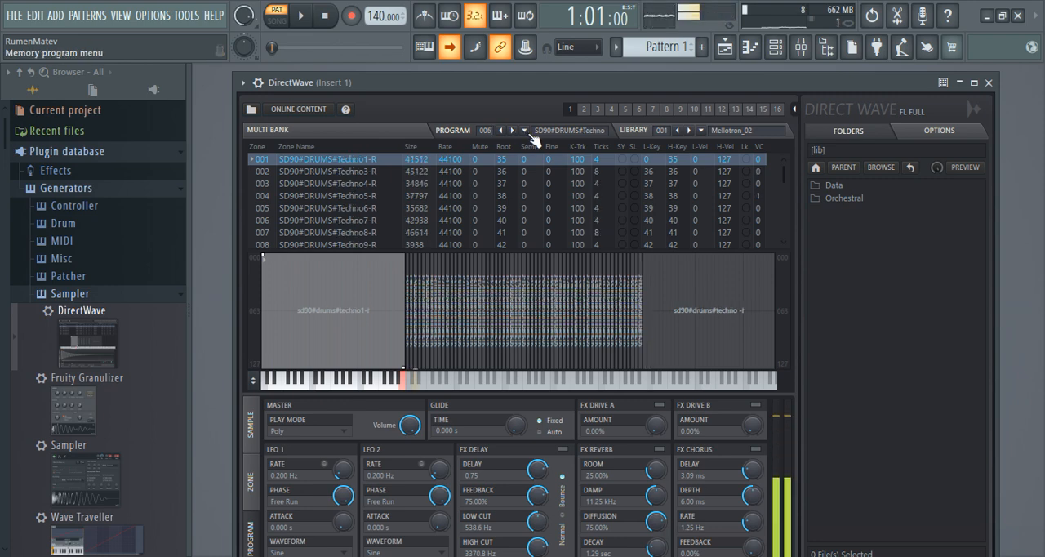
# Step: Audition program 007 SD90#DRUMS#Trance and program 008 SD90 DRUMS#Contempo from the program list
pyautogui.click(525, 130)
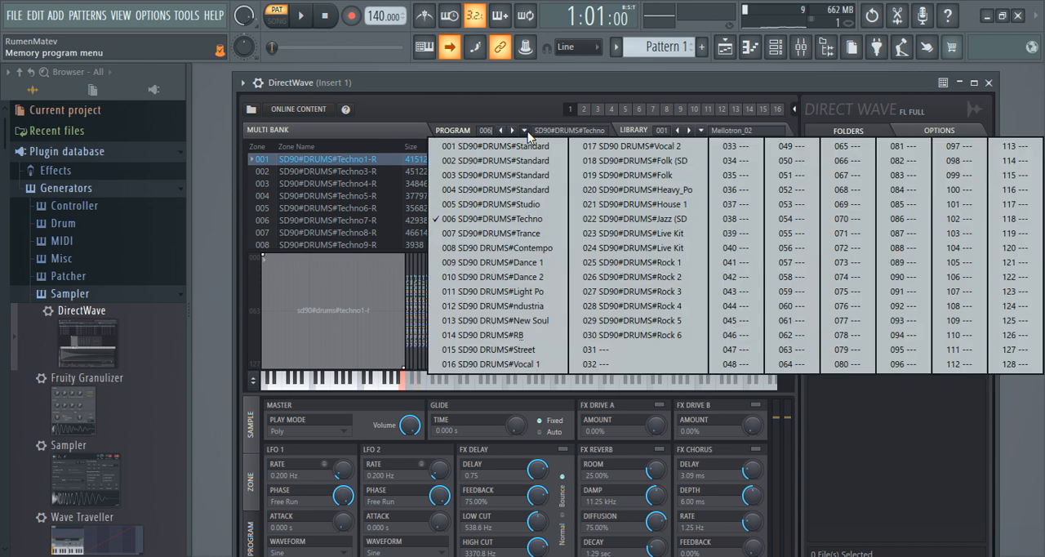
pyautogui.click(522, 235)
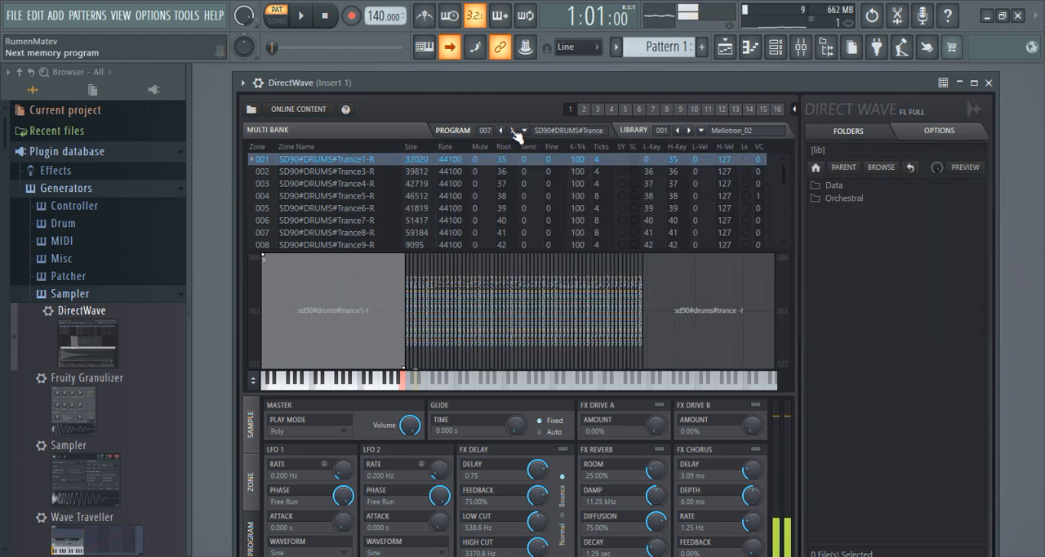
pyautogui.click(525, 131)
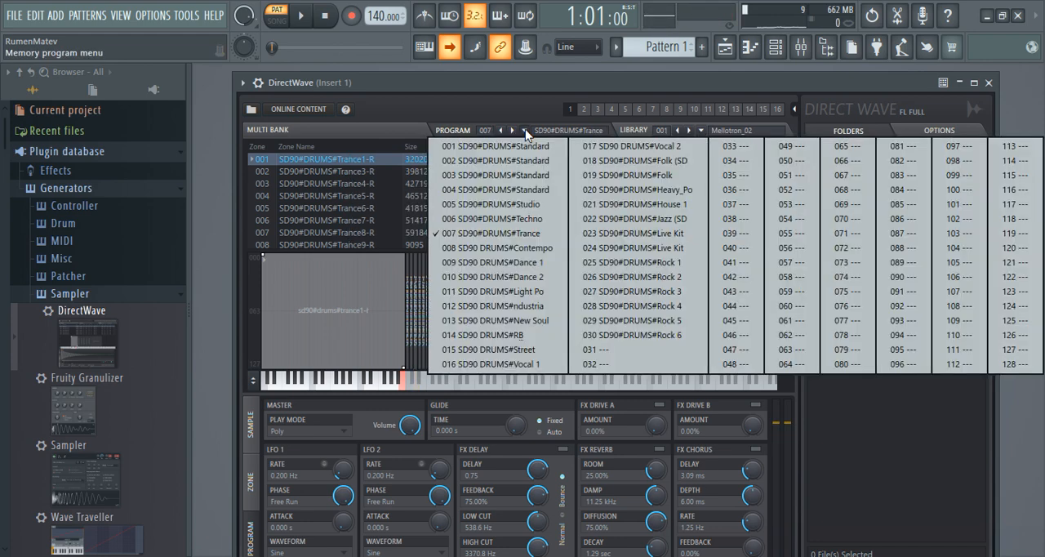
pyautogui.click(524, 245)
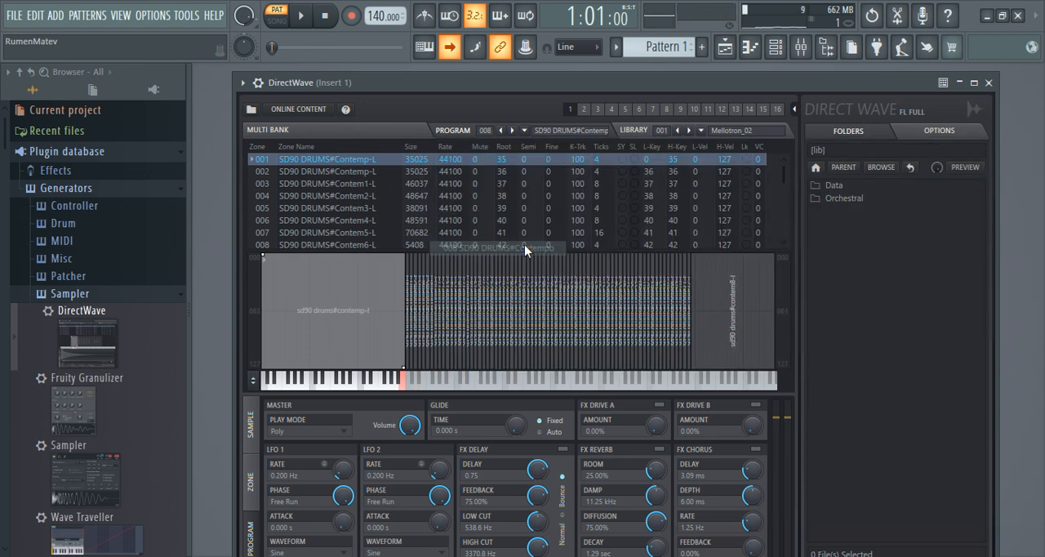
# Step: Advance one program at a time from 009 SD90 DRUMS#Dance 1 to 014 SD90 DRUMS#R&B
pyautogui.click(513, 130)
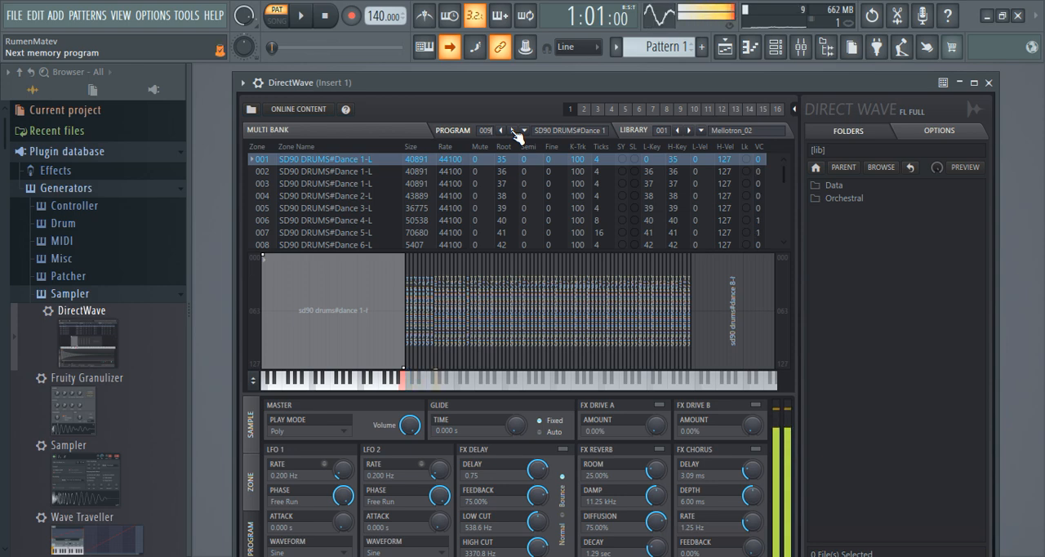
pyautogui.click(515, 131)
pyautogui.click(514, 131)
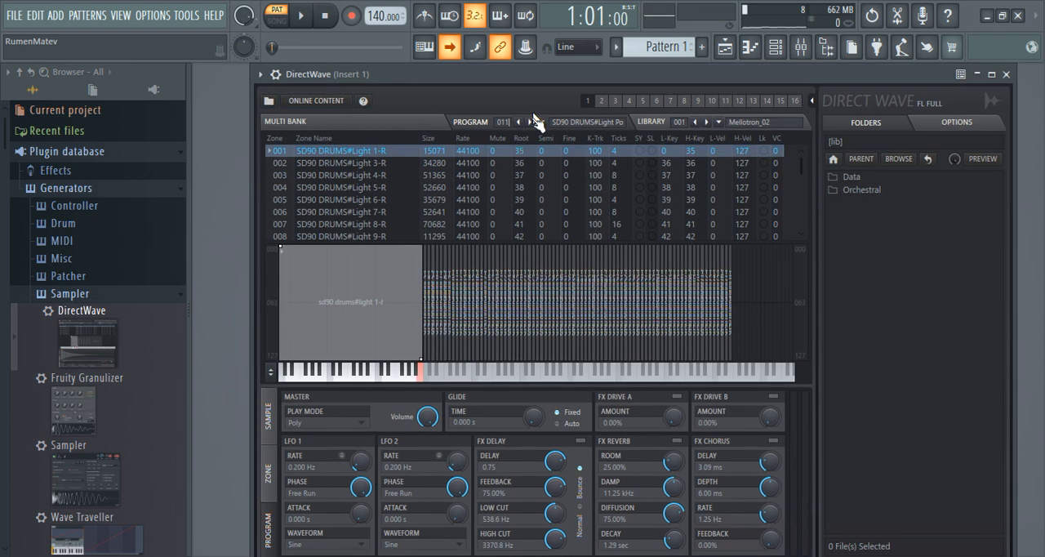
pyautogui.click(531, 120)
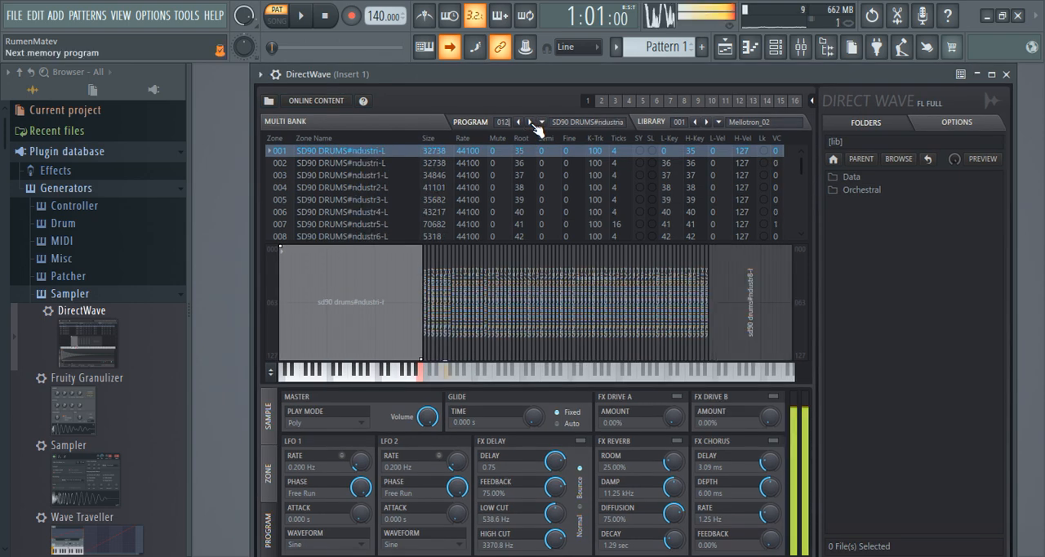
pyautogui.click(531, 122)
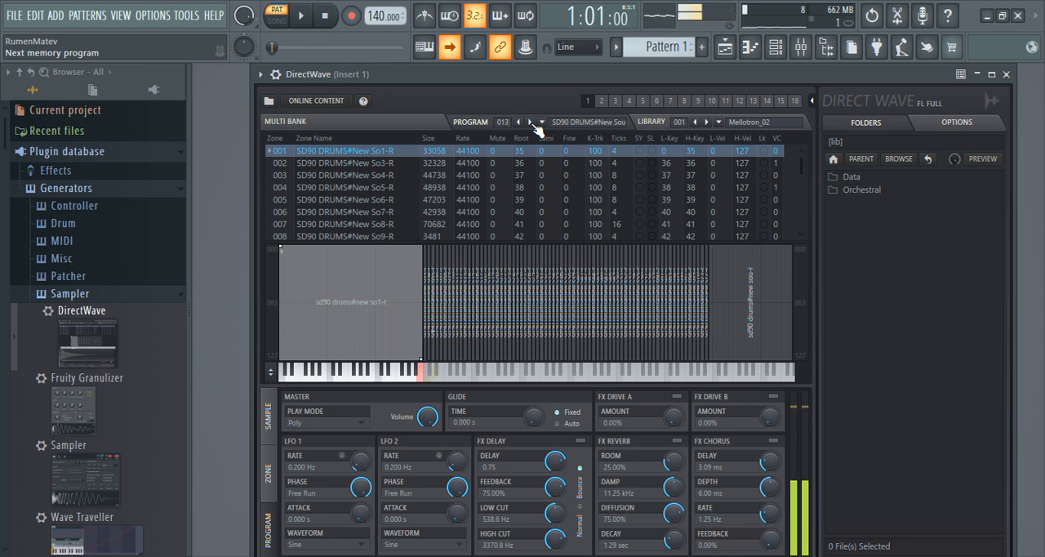
pyautogui.click(531, 122)
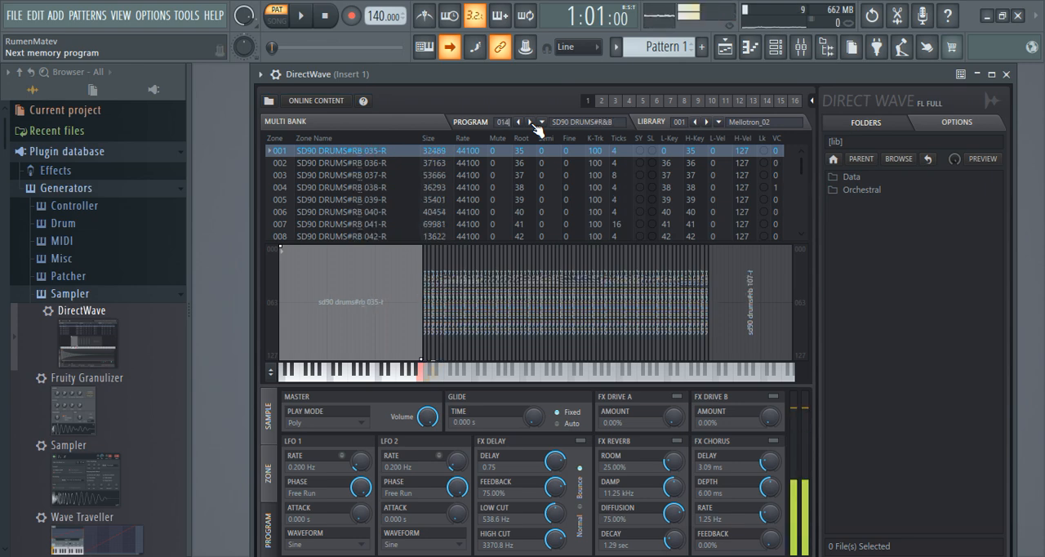
# Step: Show the zone settings of the R&B program and raise the amp envelope's release slightly
pyautogui.click(276, 481)
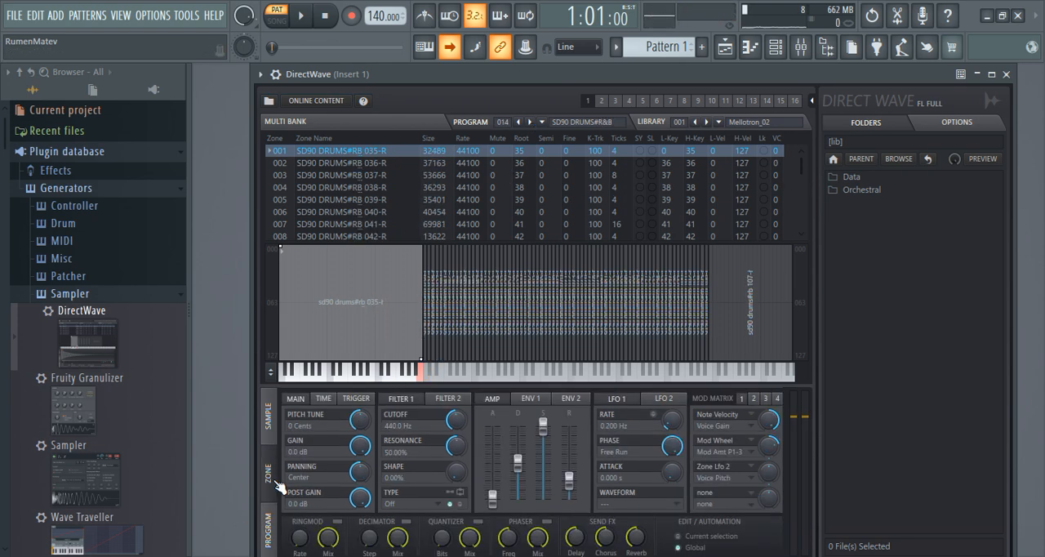
pyautogui.moveTo(569, 477); pyautogui.dragTo(569, 467)
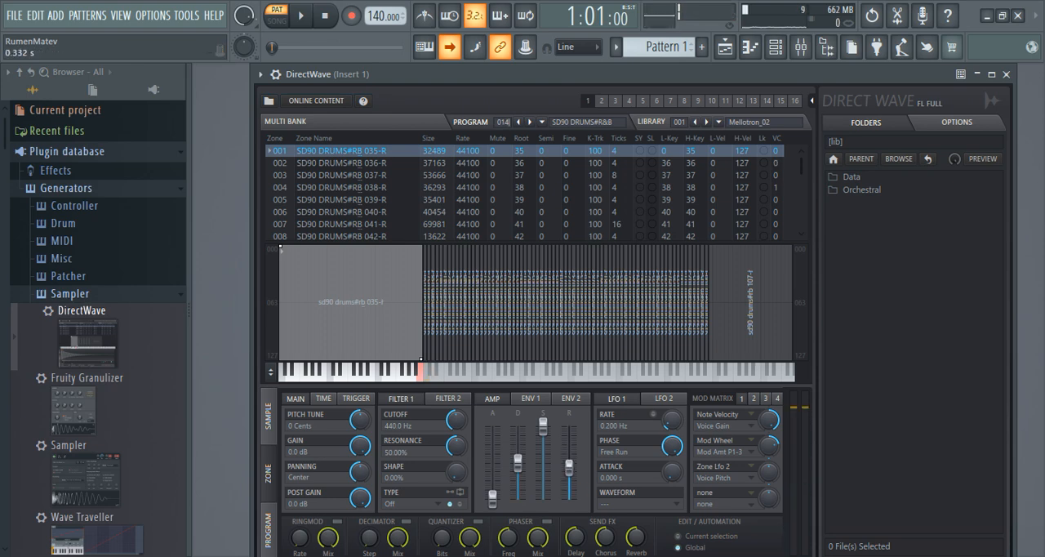
# Step: Advance through programs 015 SD90 DRUMS#Street to 018 SD90#DRUMS#Folk (SD and lower the Folk kit's amp envelope release slightly
pyautogui.click(532, 122)
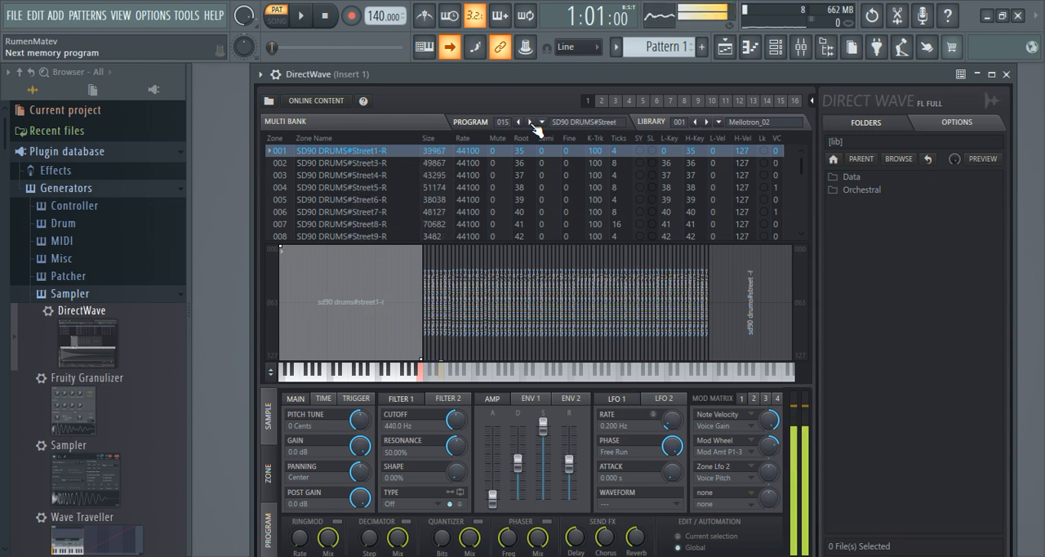
pyautogui.click(532, 122)
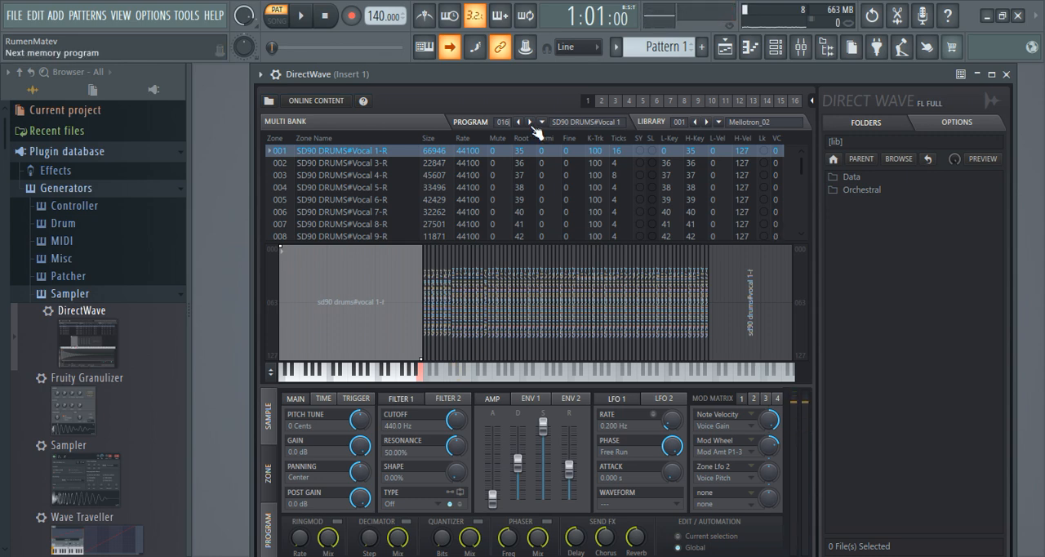
pyautogui.click(532, 123)
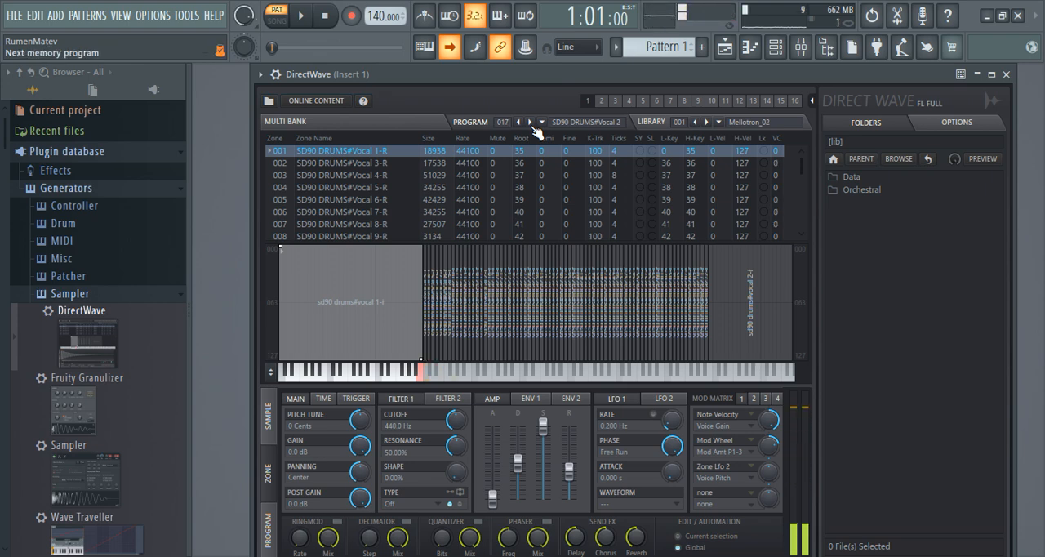
pyautogui.click(531, 123)
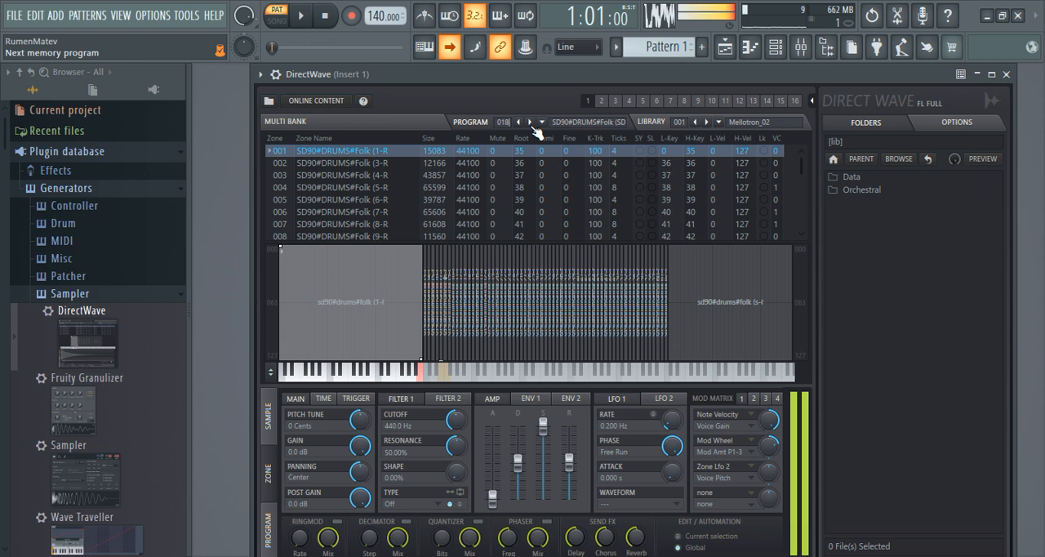
pyautogui.moveTo(569, 463); pyautogui.dragTo(569, 468)
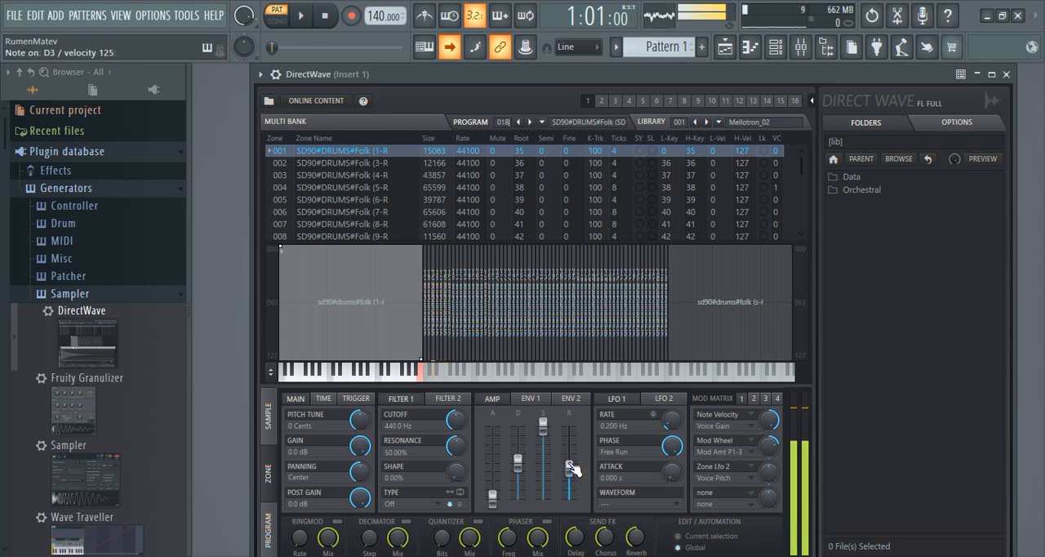
# Step: Audition the kits one program at a time from 019 SD90#DRUMS#Folk to 022 SD90#DRUMS#Jazz (SD
pyautogui.click(531, 122)
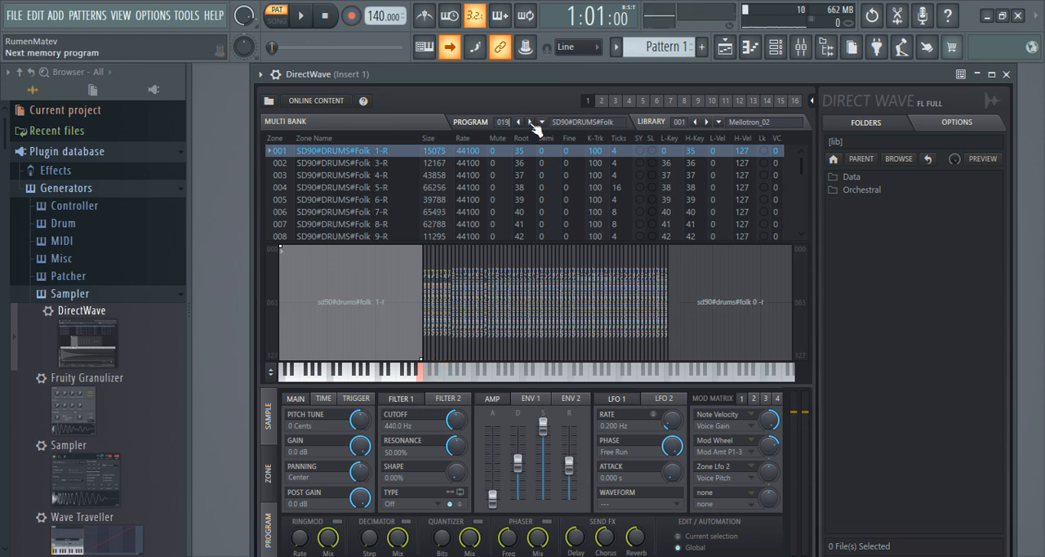
pyautogui.click(532, 121)
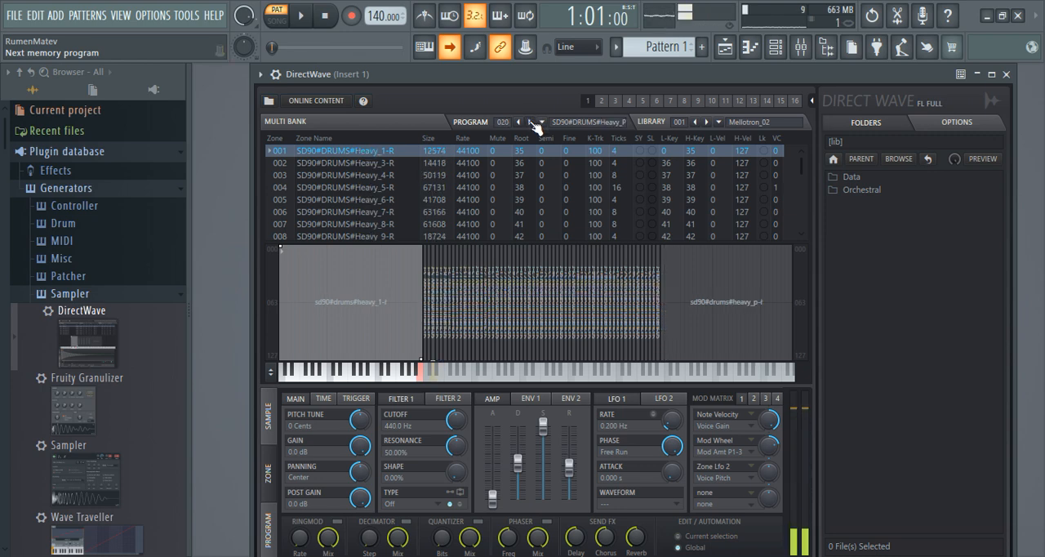
pyautogui.click(532, 122)
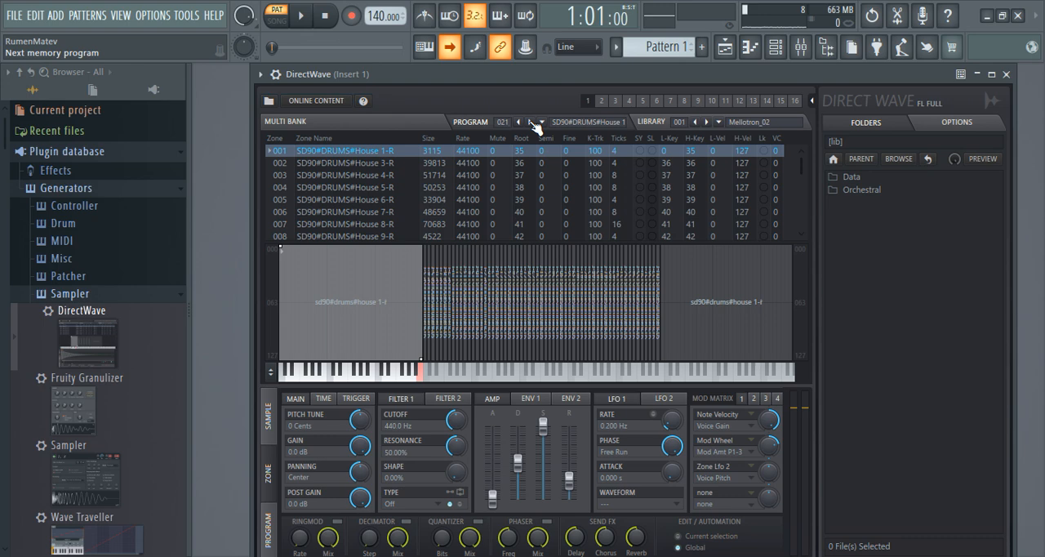
pyautogui.click(533, 122)
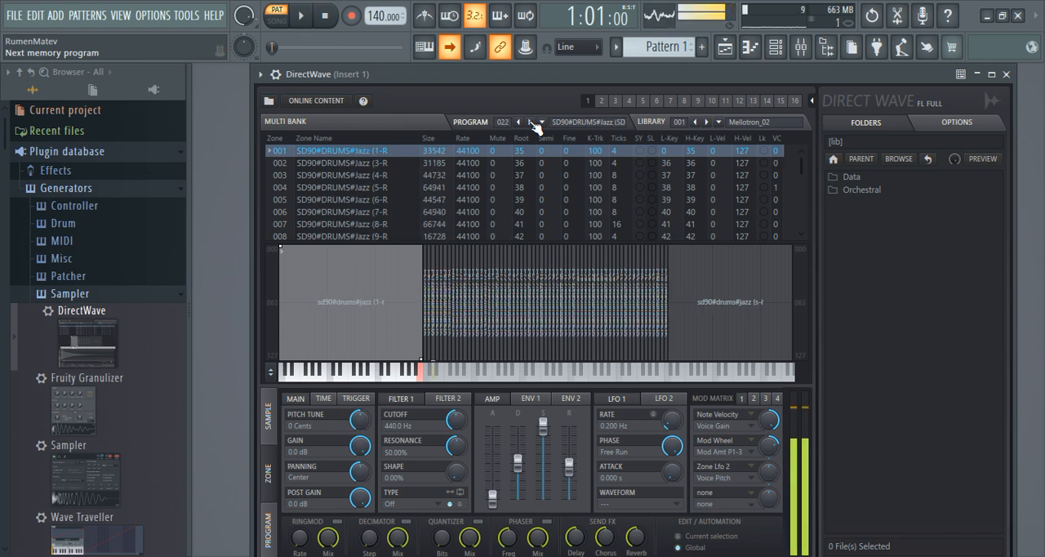
# Step: Enlarge the zone list and look through the Jazz program's zones from first to last
pyautogui.moveTo(498, 243); pyautogui.dragTo(500, 277)
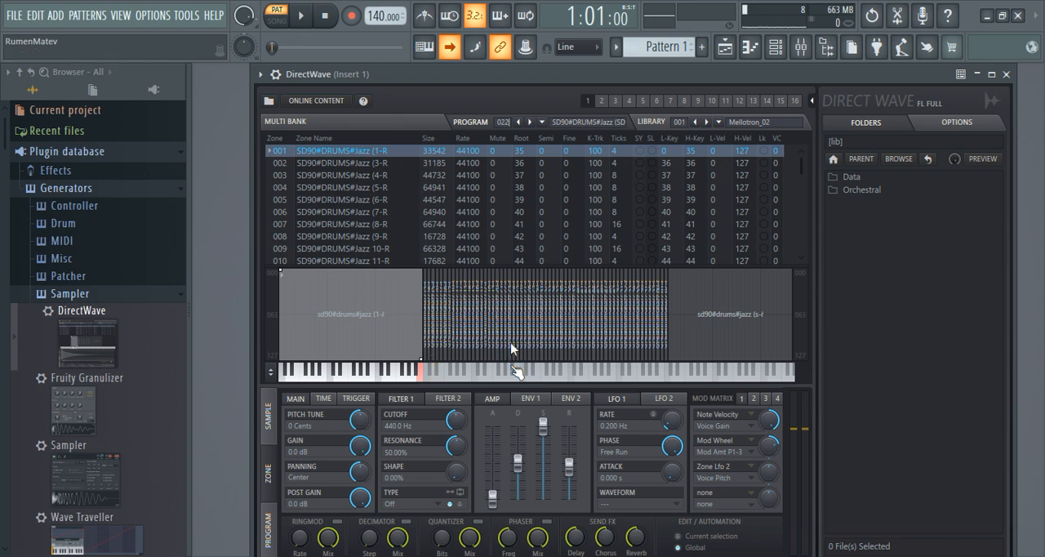
pyautogui.scroll(-6, 568, 187)
pyautogui.scroll(-10, 567, 187)
pyautogui.scroll(-20, 564, 176)
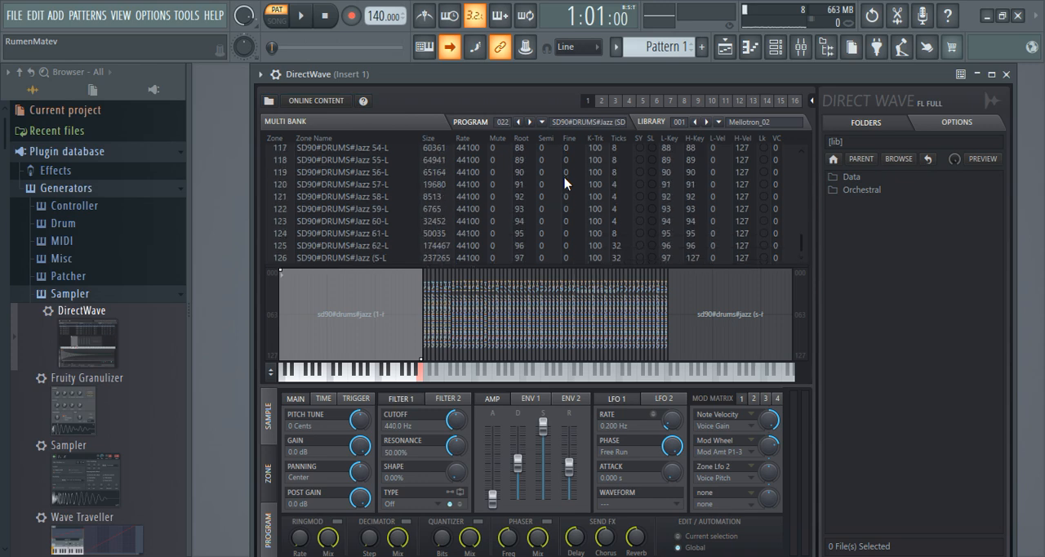
pyautogui.scroll(20, 563, 176)
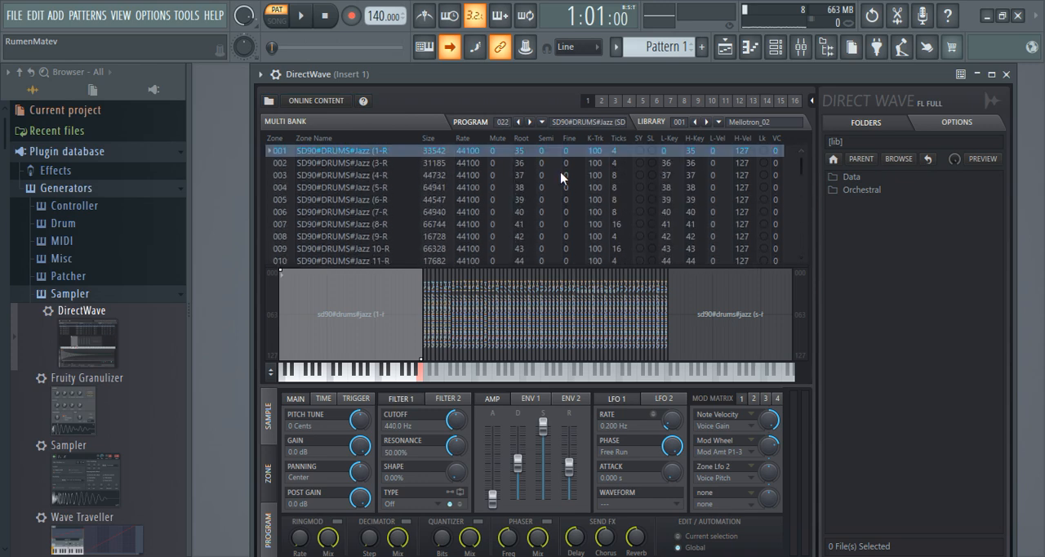
# Step: Advance one program at a time from 023 SD90#DRUMS#Live Kit to 030 SD90#DRUMS#Rock 6, auditioning the kits
pyautogui.click(531, 122)
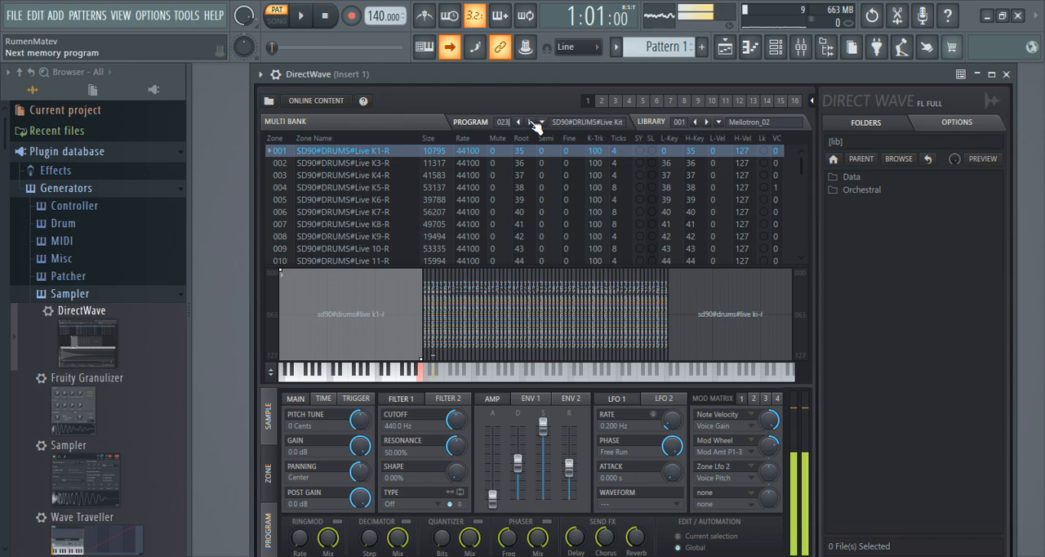
pyautogui.click(532, 121)
pyautogui.click(532, 122)
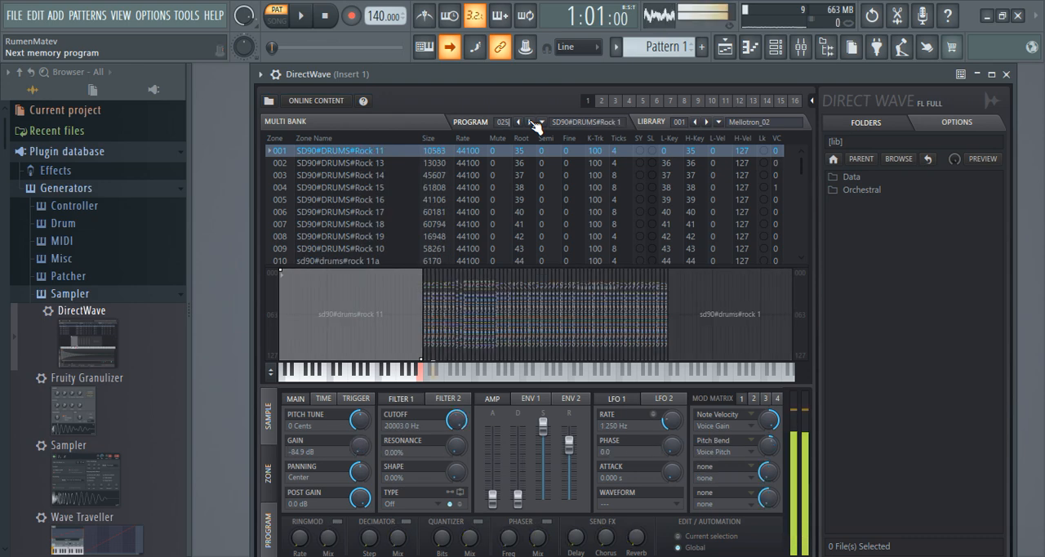
pyautogui.click(531, 121)
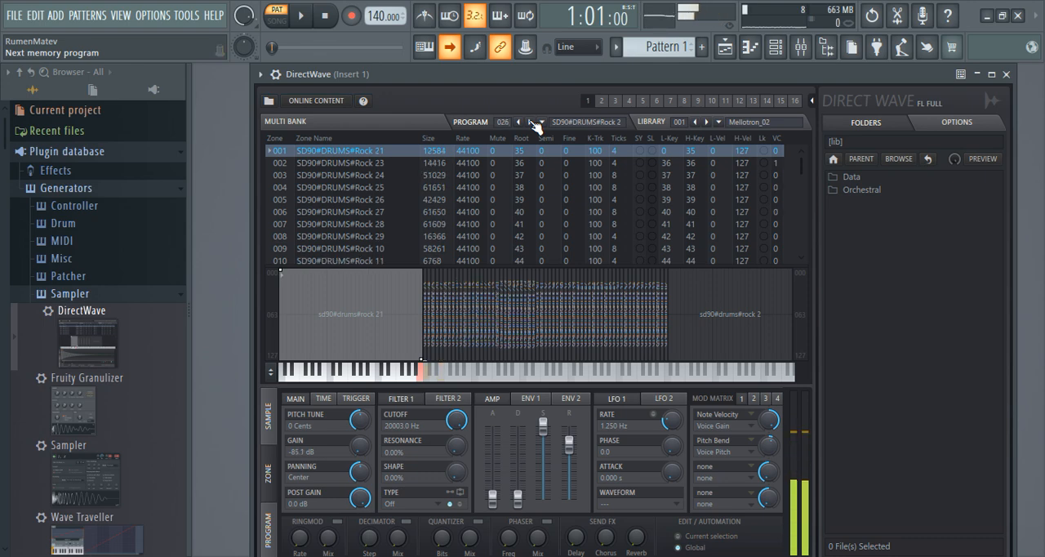
pyautogui.click(531, 122)
pyautogui.click(532, 122)
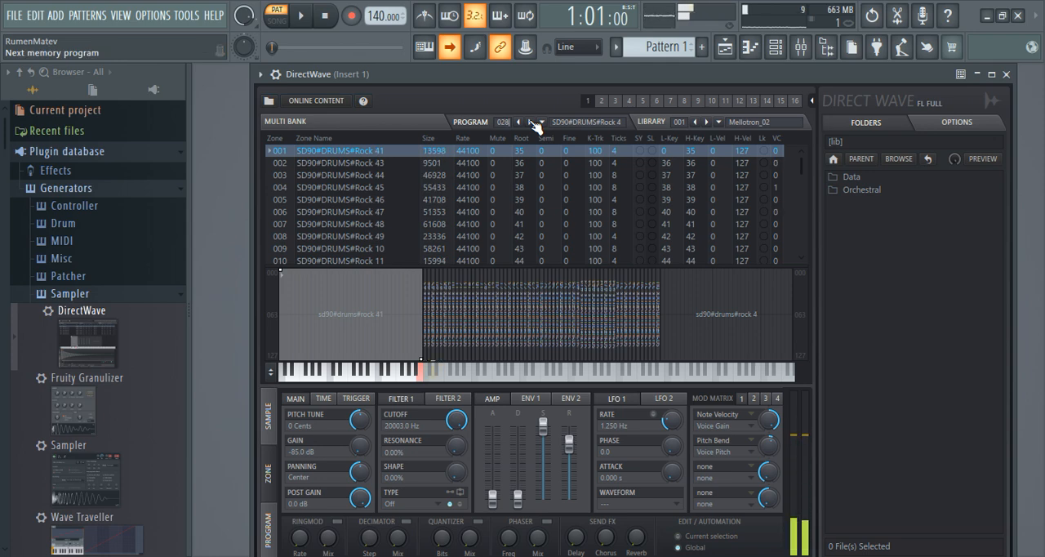
pyautogui.click(531, 122)
pyautogui.click(531, 122)
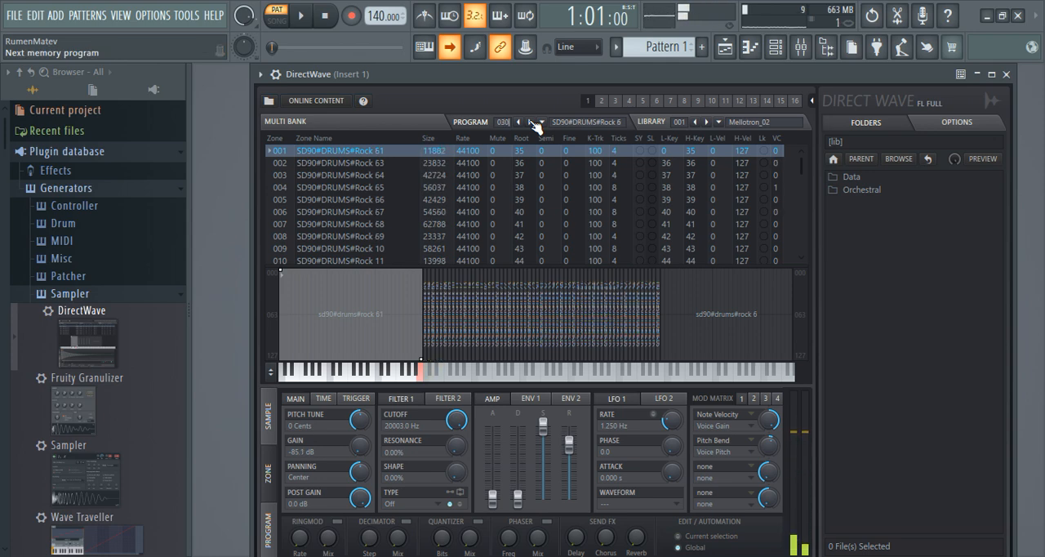
# Step: Check the slot after program 030 SD90#DRUMS#Rock 6 and load program 002 SD90#DRUMS#Standard from the program list
pyautogui.click(531, 121)
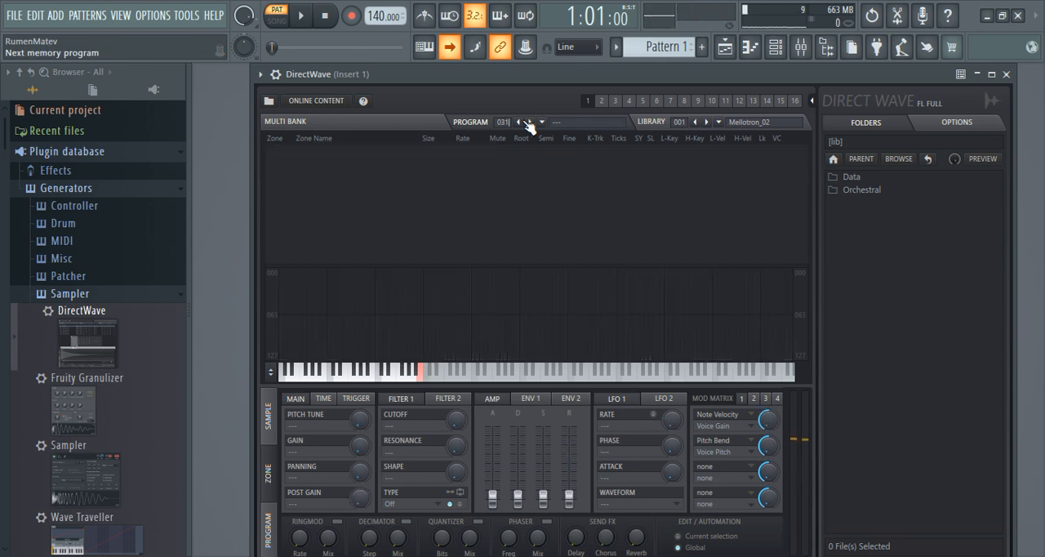
pyautogui.click(527, 122)
pyautogui.click(545, 124)
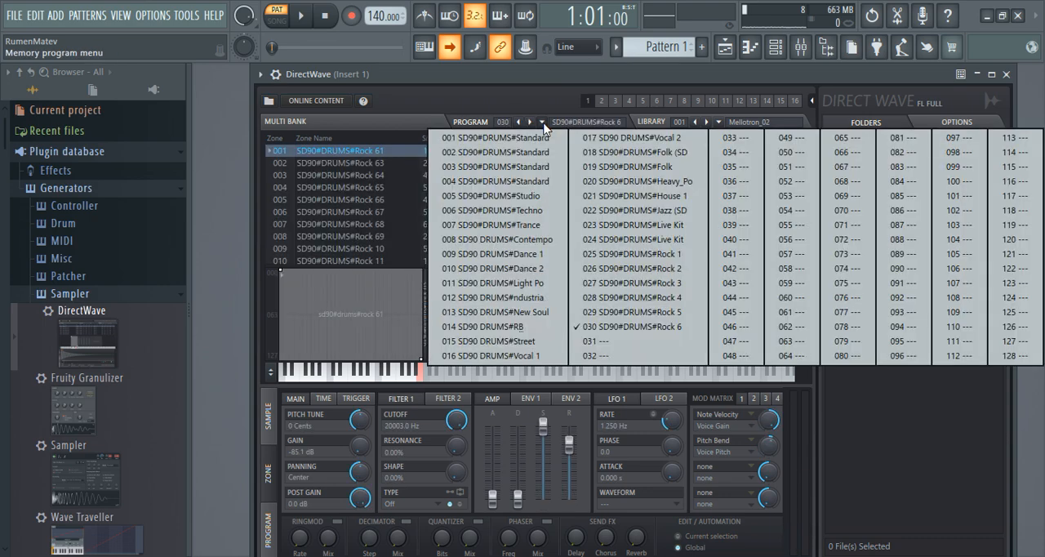
pyautogui.click(528, 153)
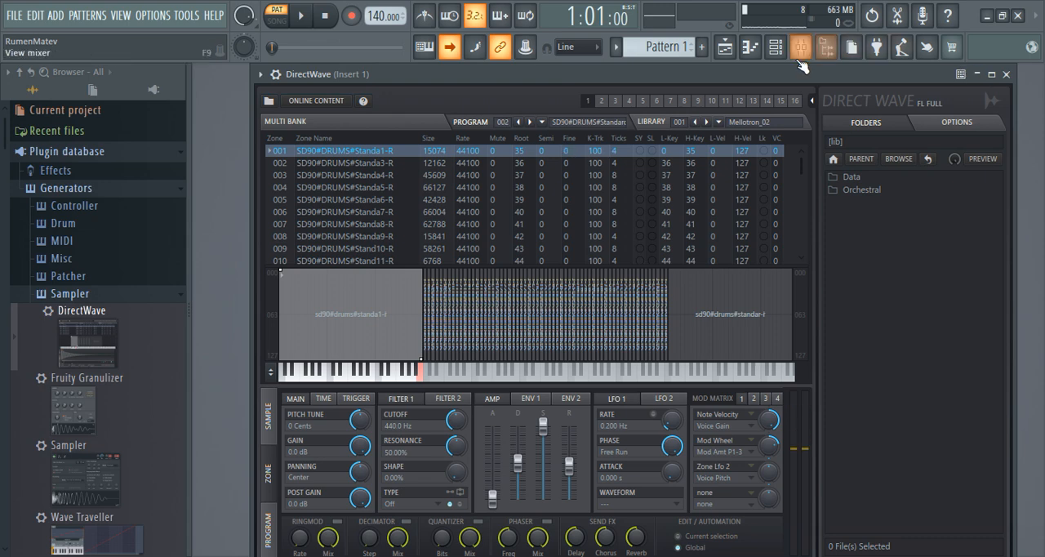
pyautogui.press('F7')
pyautogui.moveTo(1001, 128); pyautogui.dragTo(747, 67)
pyautogui.scroll(-8, 362, 291)
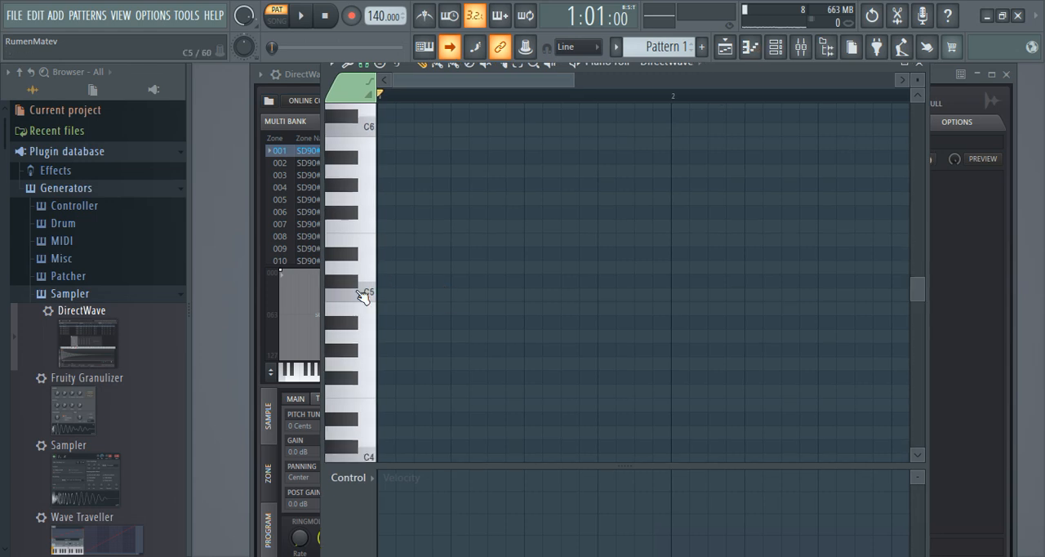
pyautogui.scroll(-8, 365, 296)
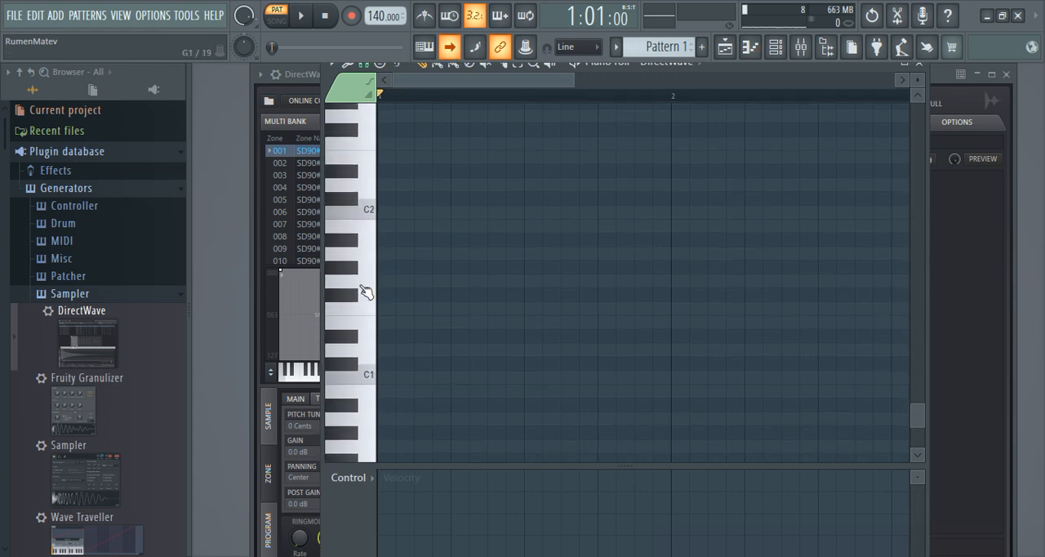
pyautogui.scroll(-1, 362, 288)
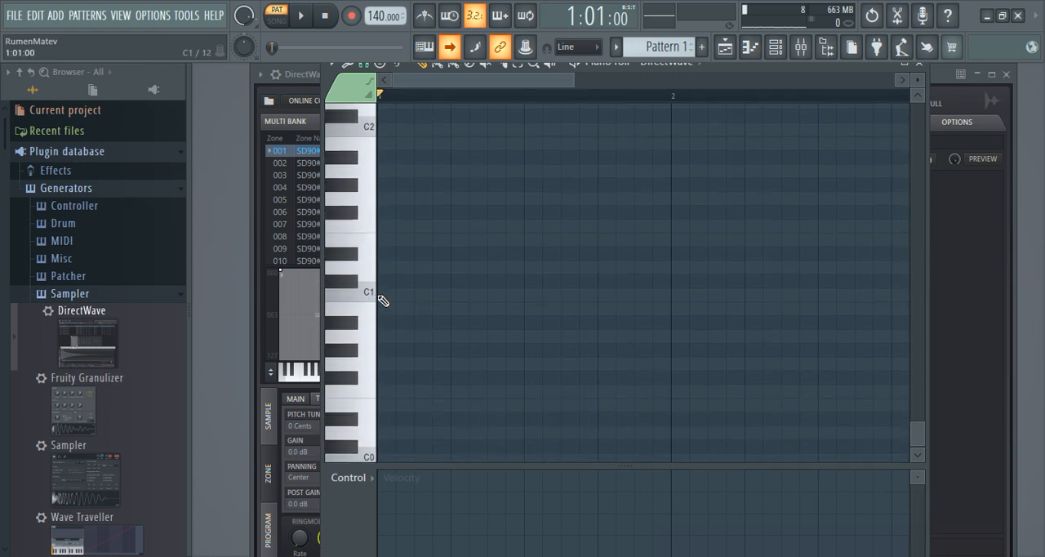
pyautogui.doubleClick(380, 298)
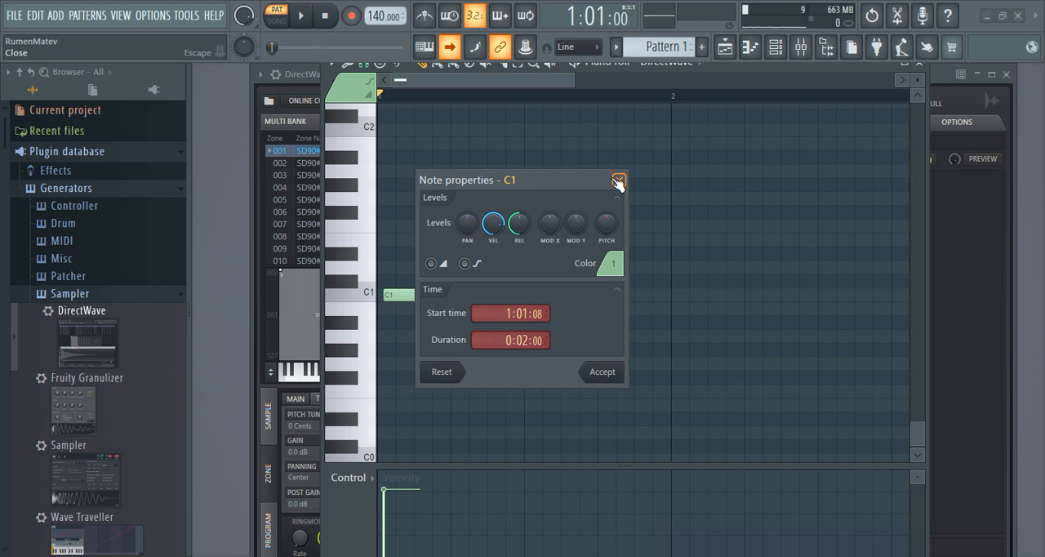
pyautogui.click(618, 180)
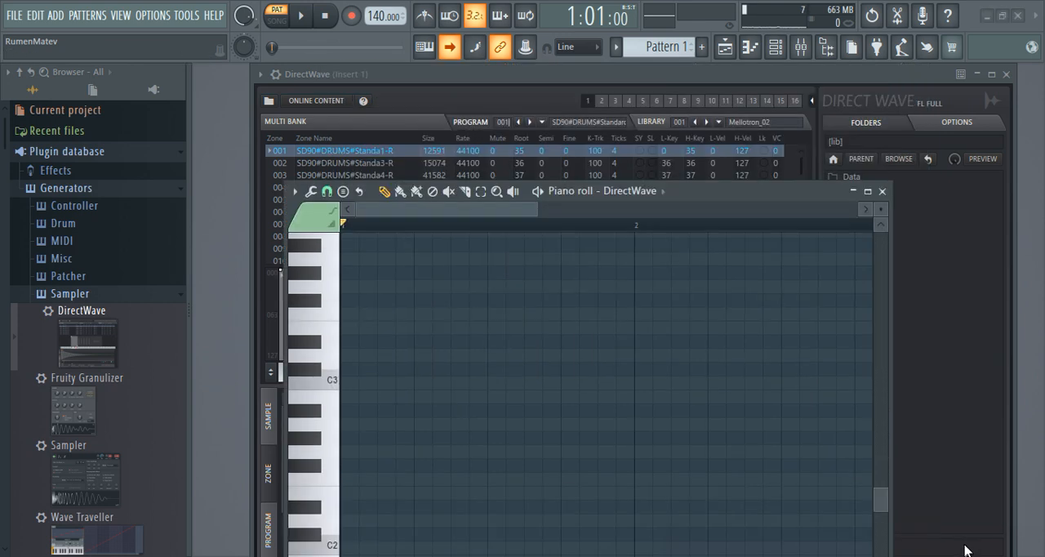
# Step: Audition program 001's drum sounds on the piano roll keys from C3 up to A3
pyautogui.click(325, 382)
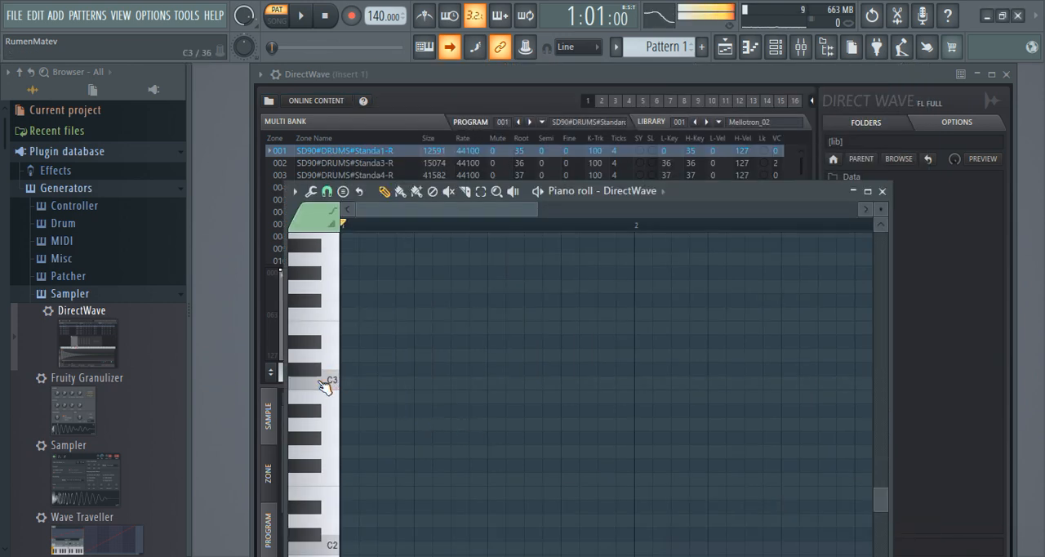
pyautogui.click(317, 304)
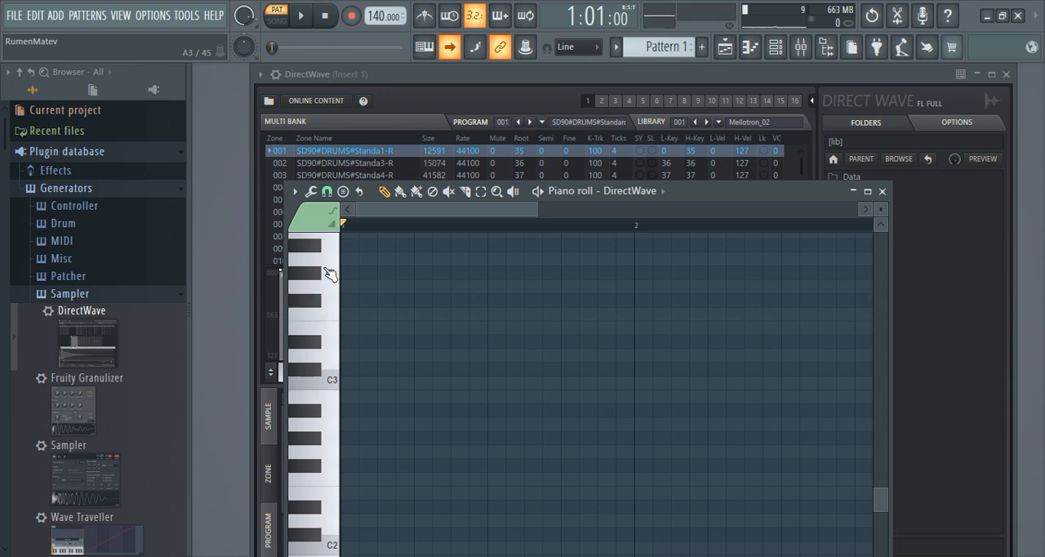
pyautogui.click(329, 273)
pyautogui.click(307, 277)
# Step: Switch to program 002 SD90#DRUMS#Standard and audition its lowest drum sounds on the DirectWave keyboard
pyautogui.click(531, 122)
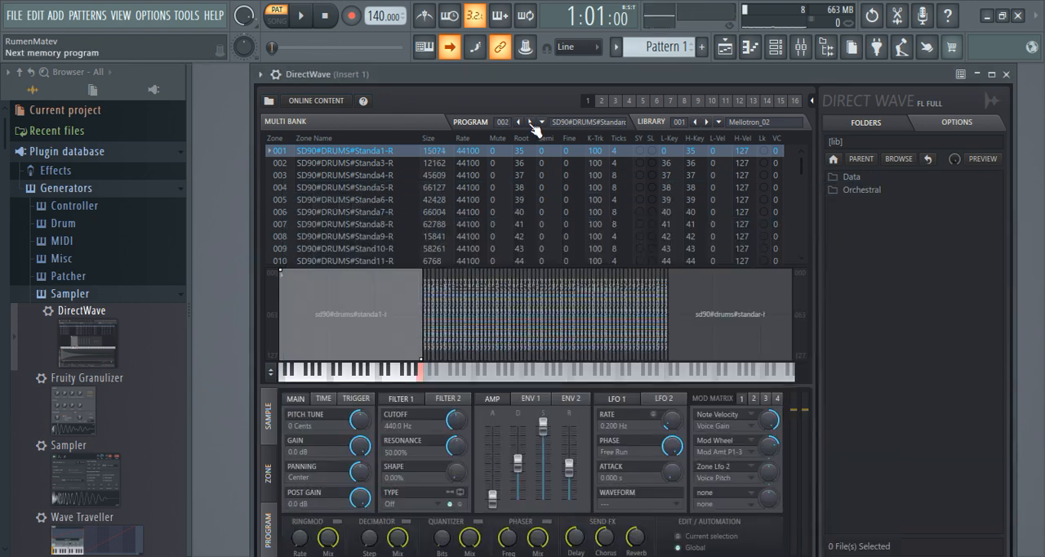
pyautogui.click(425, 379)
pyautogui.click(427, 380)
pyautogui.click(442, 381)
pyautogui.click(441, 380)
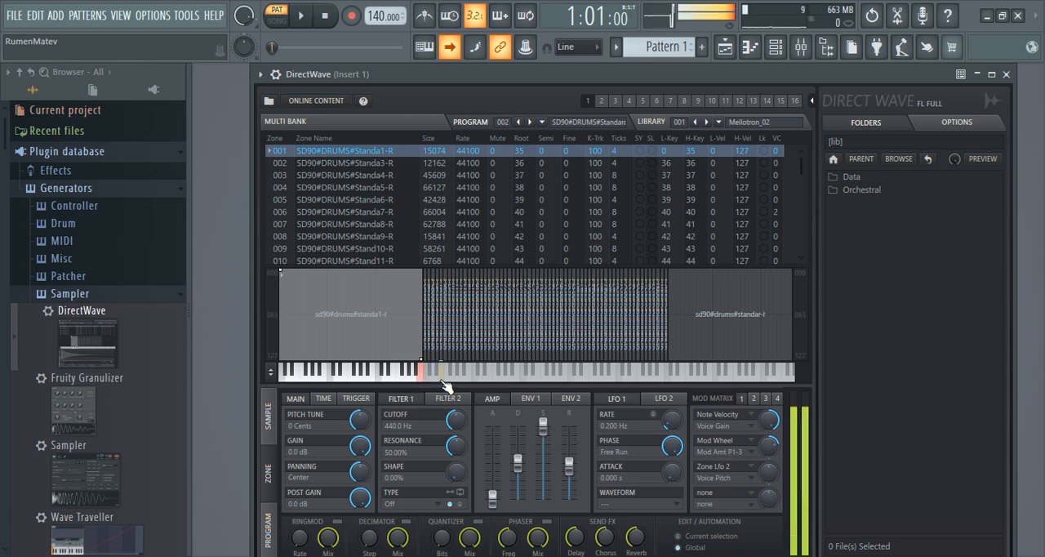
# Step: Show the piano roll, audition C3 and place a C3 note at the start of bar 1
pyautogui.click(761, 46)
pyautogui.click(320, 380)
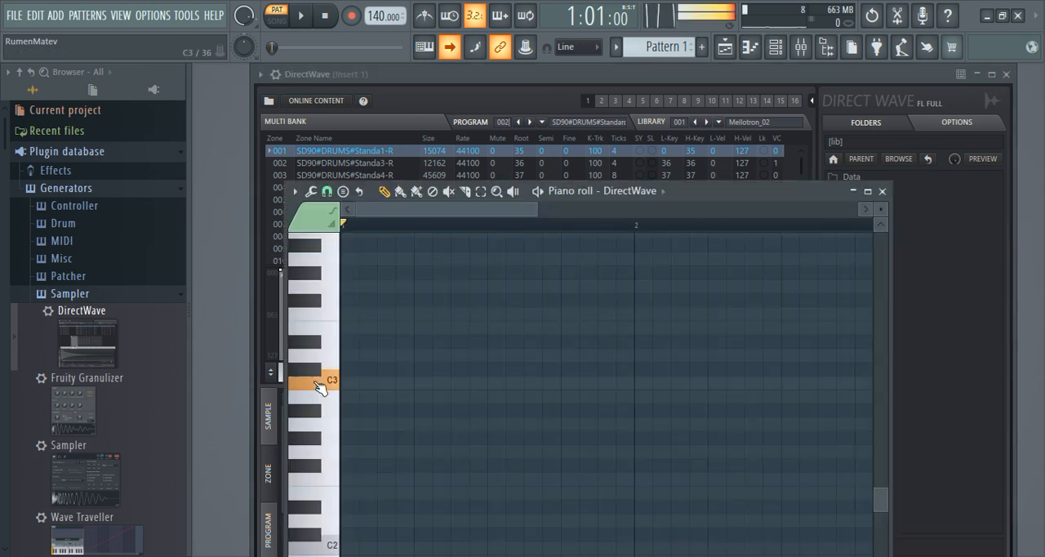
pyautogui.click(354, 384)
pyautogui.moveTo(357, 391); pyautogui.dragTo(352, 389)
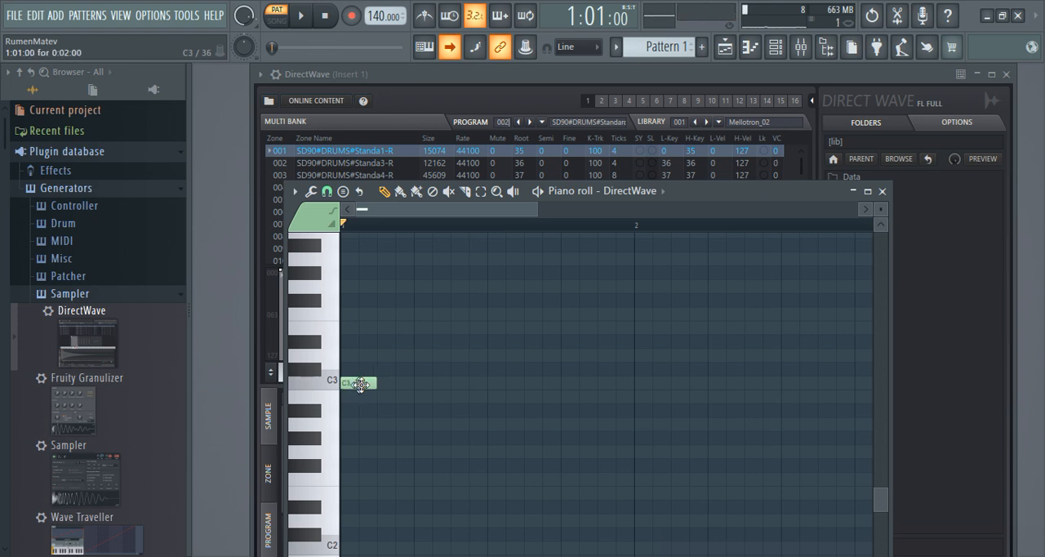
# Step: Add a D3 note on beat 2, C3 notes near beats 3 and 4, and a D3 note at the start of bar 2
pyautogui.click(419, 354)
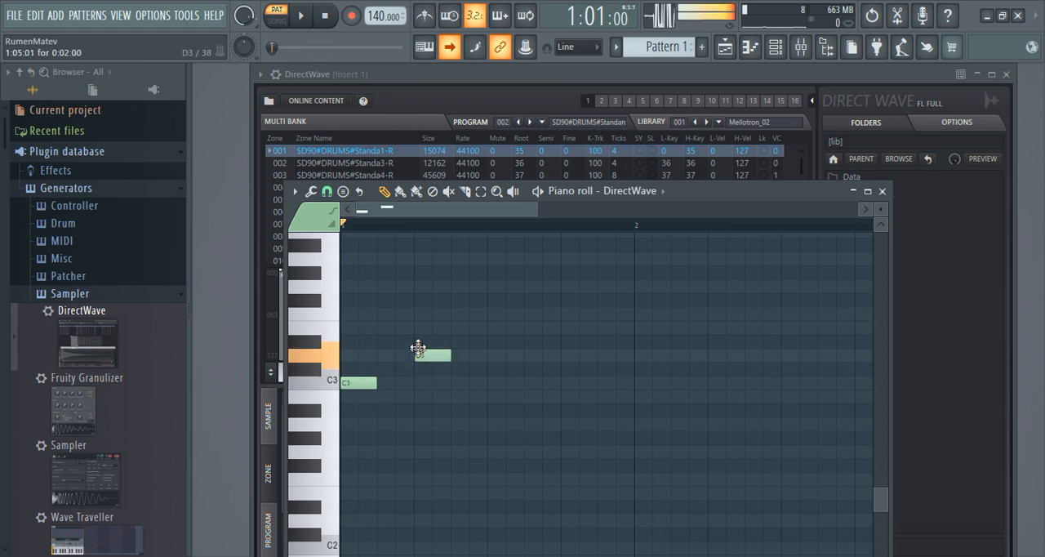
pyautogui.click(496, 382)
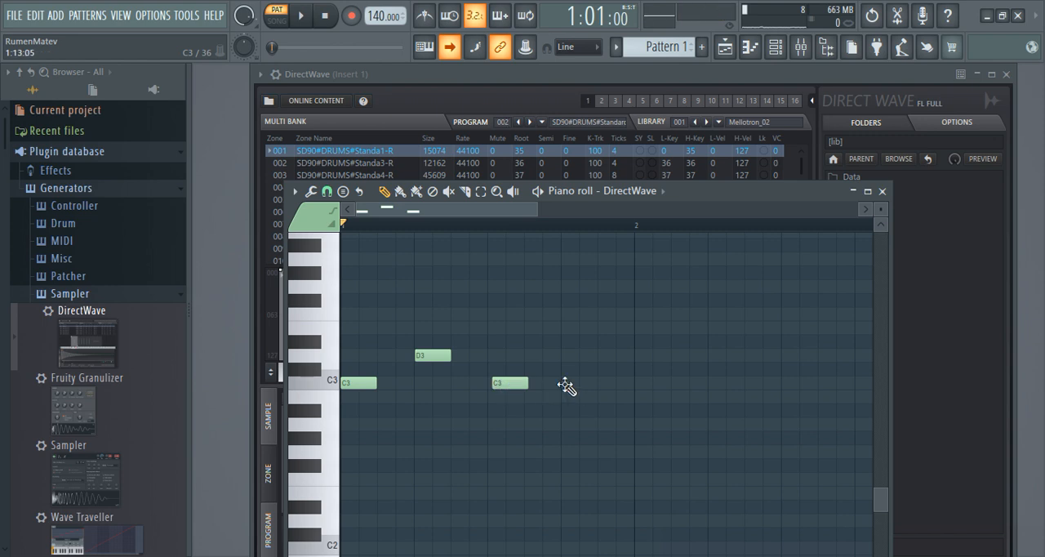
pyautogui.click(565, 383)
pyautogui.click(641, 341)
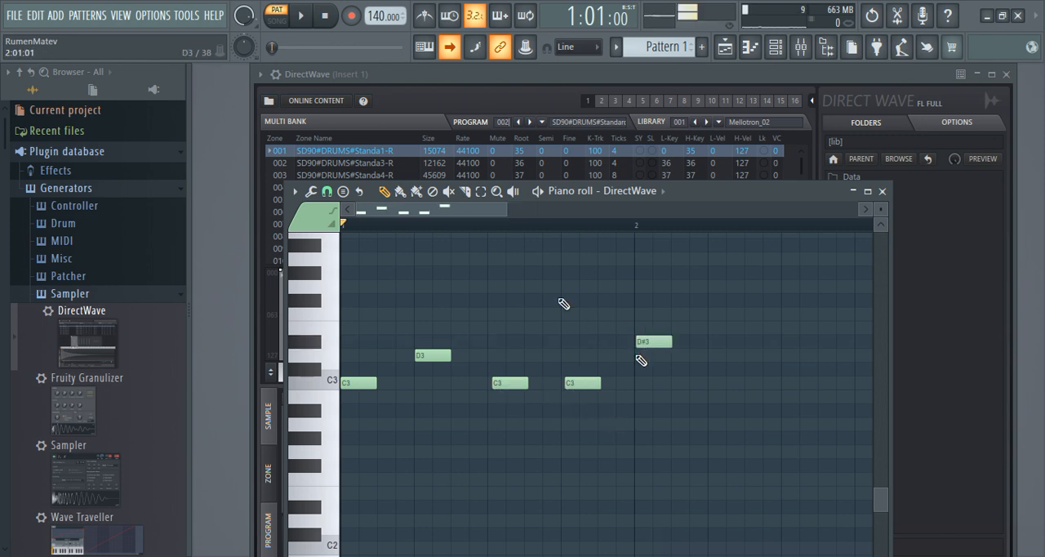
pyautogui.click(658, 341)
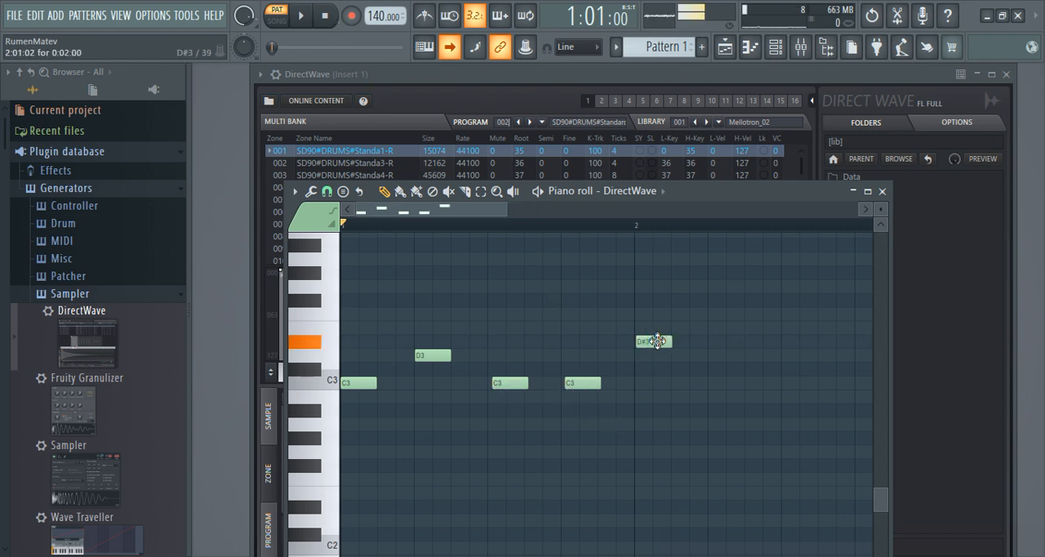
pyautogui.moveTo(658, 341); pyautogui.dragTo(656, 355)
# Step: Set the project tempo to 100 BPM, previewing the drum pattern before and after the change
pyautogui.click(301, 16)
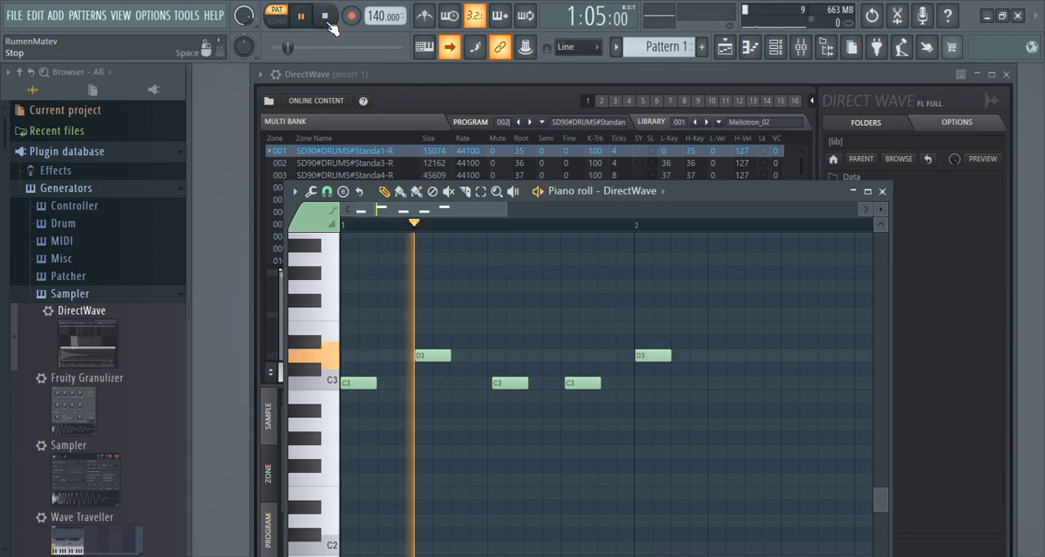
pyautogui.click(327, 20)
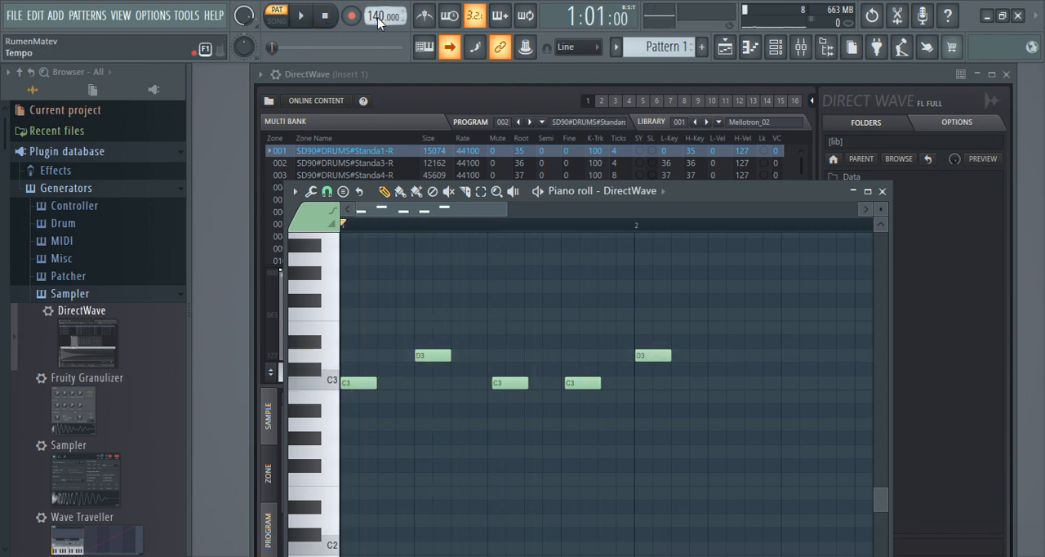
pyautogui.rightClick(378, 22)
pyautogui.click(535, 76)
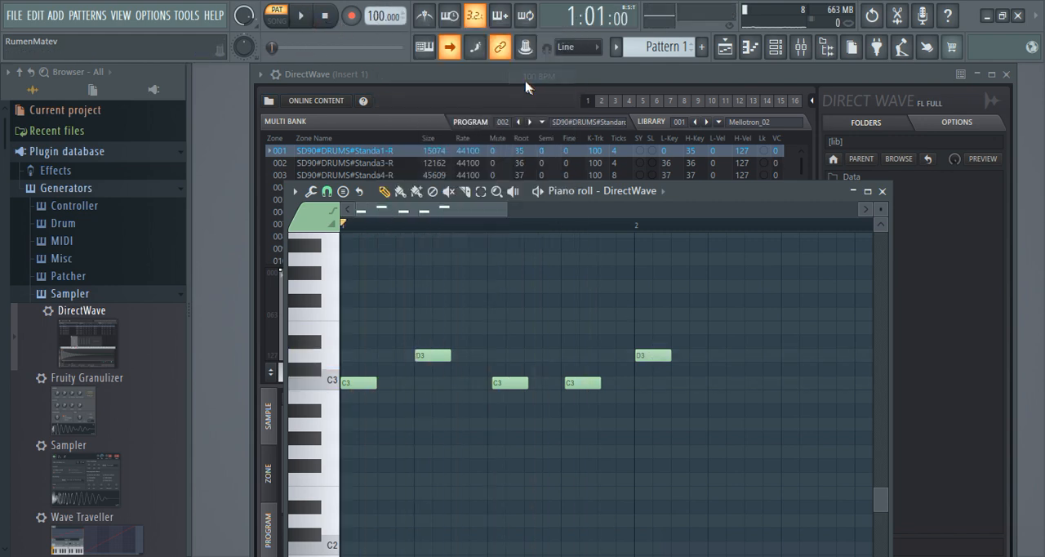
pyautogui.click(302, 18)
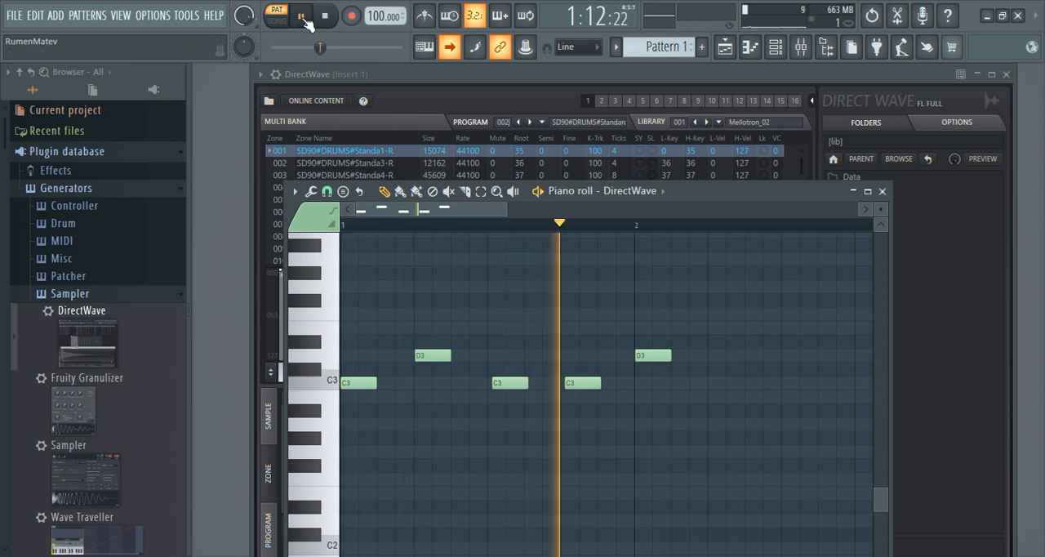
pyautogui.click(325, 17)
# Step: Move the C3 note near beat 3 earlier to about 1:07, directly after the first D3 note
pyautogui.moveTo(511, 382); pyautogui.dragTo(472, 383)
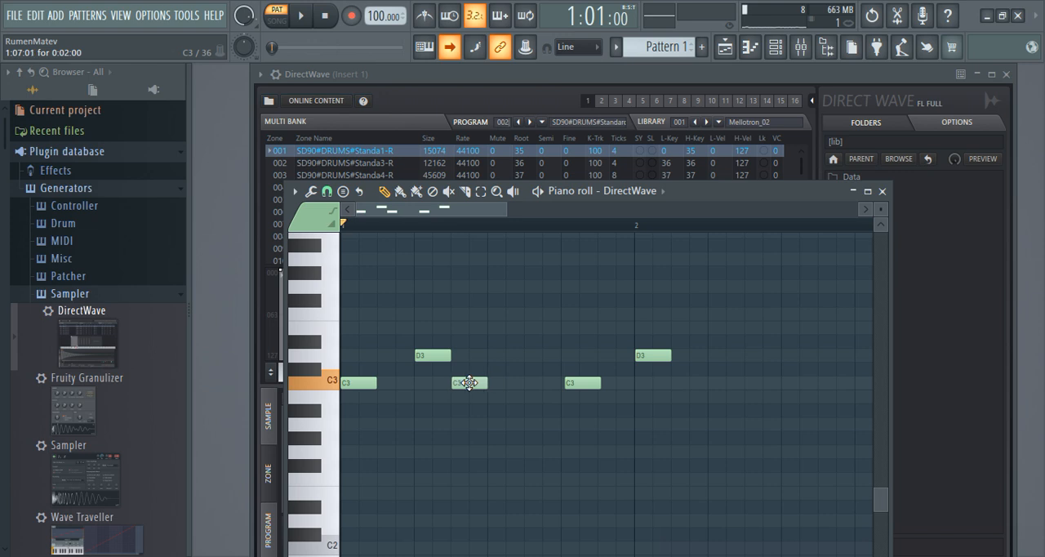
# Step: Move the last C3 note to 1:11 and the second D3 note to 1:13, and preview the pattern
pyautogui.moveTo(574, 380); pyautogui.dragTo(546, 383)
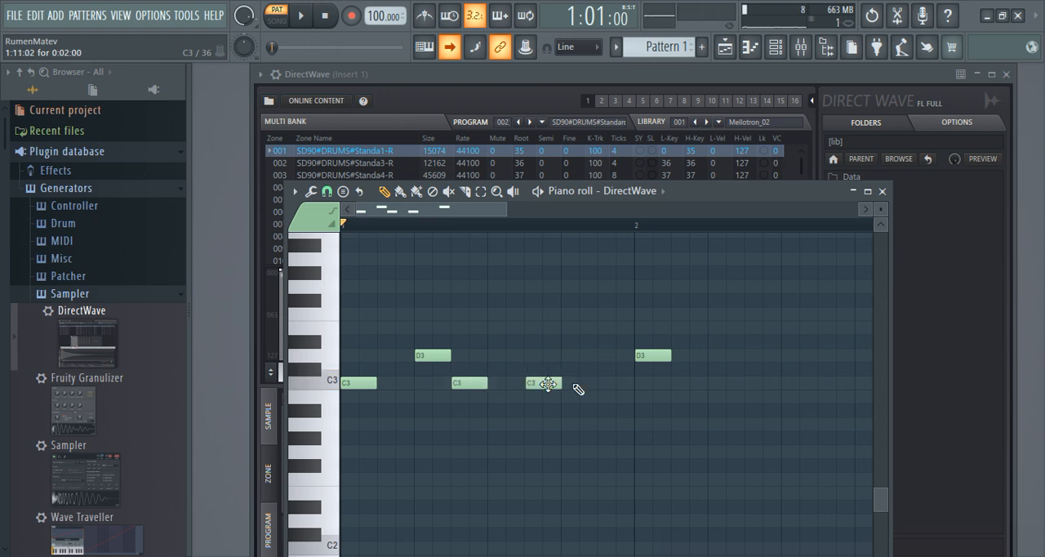
pyautogui.moveTo(660, 354); pyautogui.dragTo(583, 348)
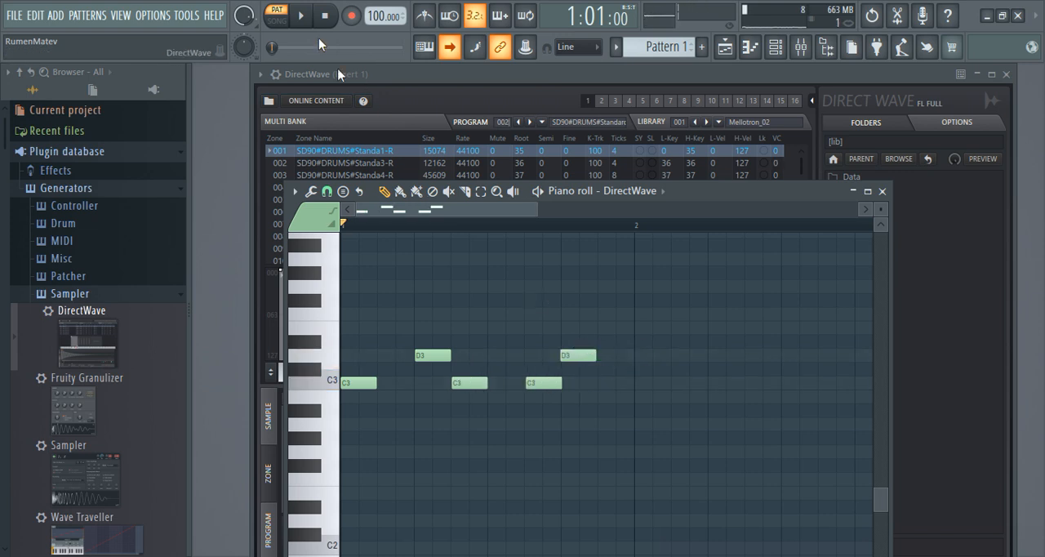
pyautogui.click(304, 16)
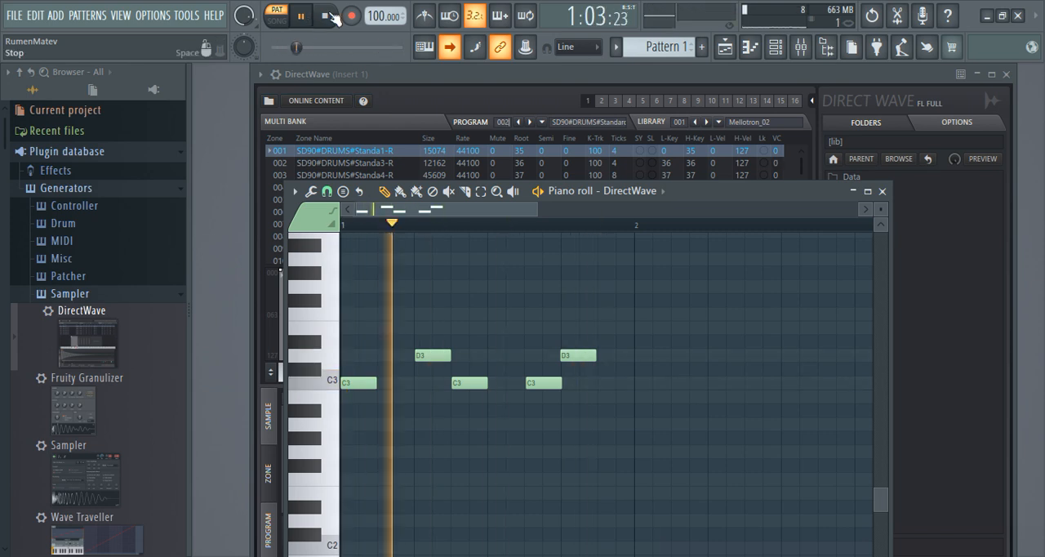
pyautogui.click(331, 16)
# Step: Move the last C3 note earlier to 1:09, directly after the second C3 note, and play back the pattern
pyautogui.moveTo(544, 382); pyautogui.dragTo(504, 381)
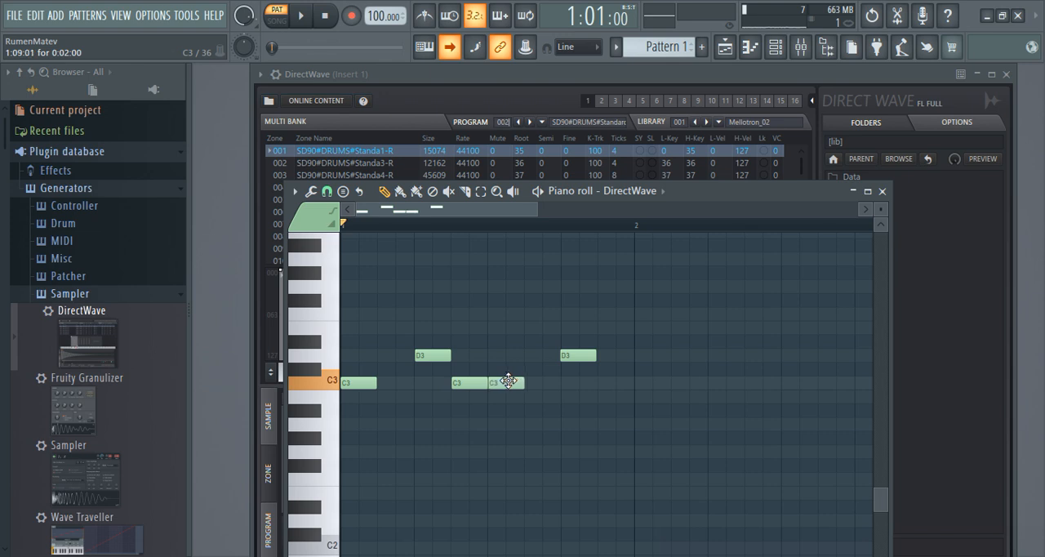
pyautogui.click(307, 16)
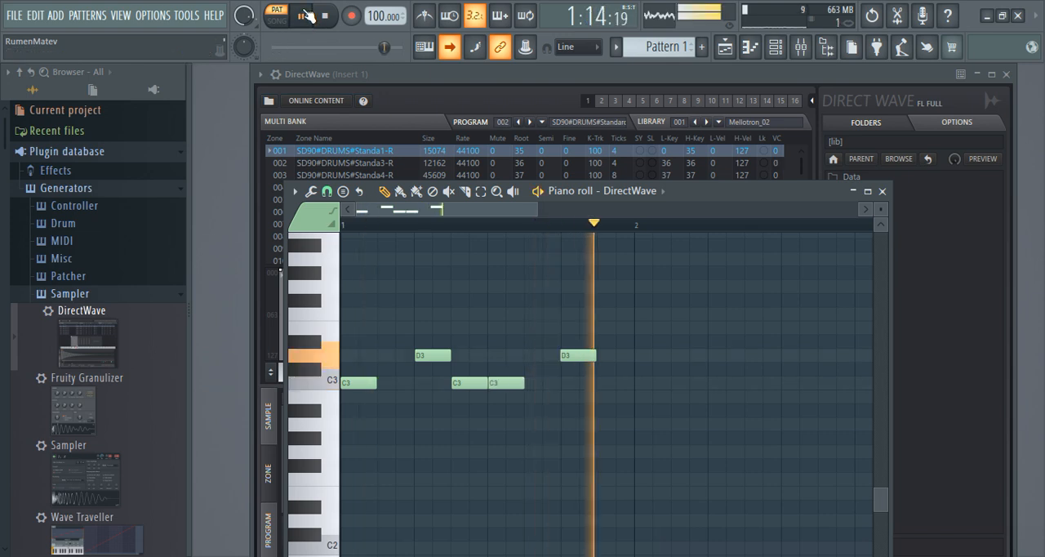
pyautogui.click(328, 17)
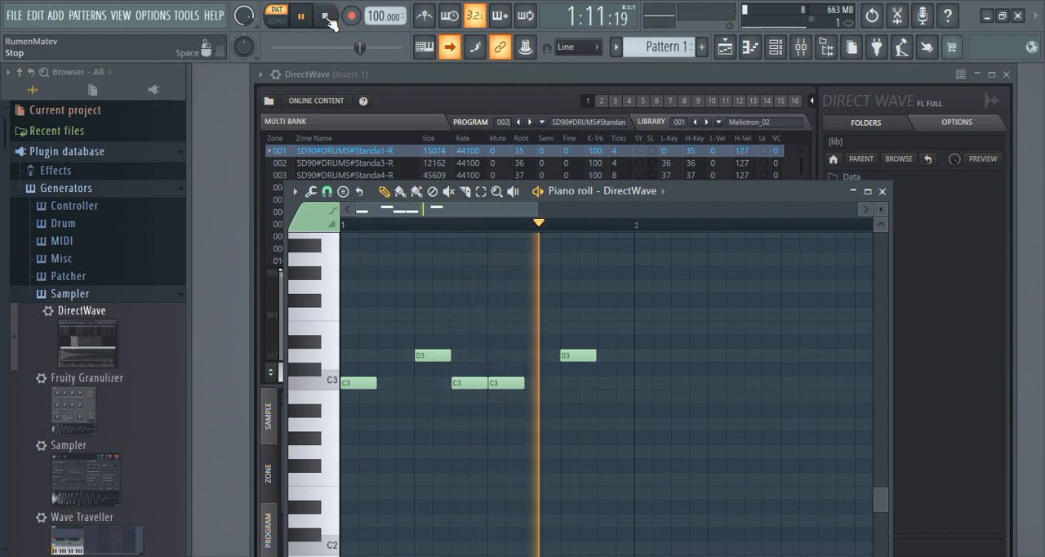
pyautogui.click(328, 18)
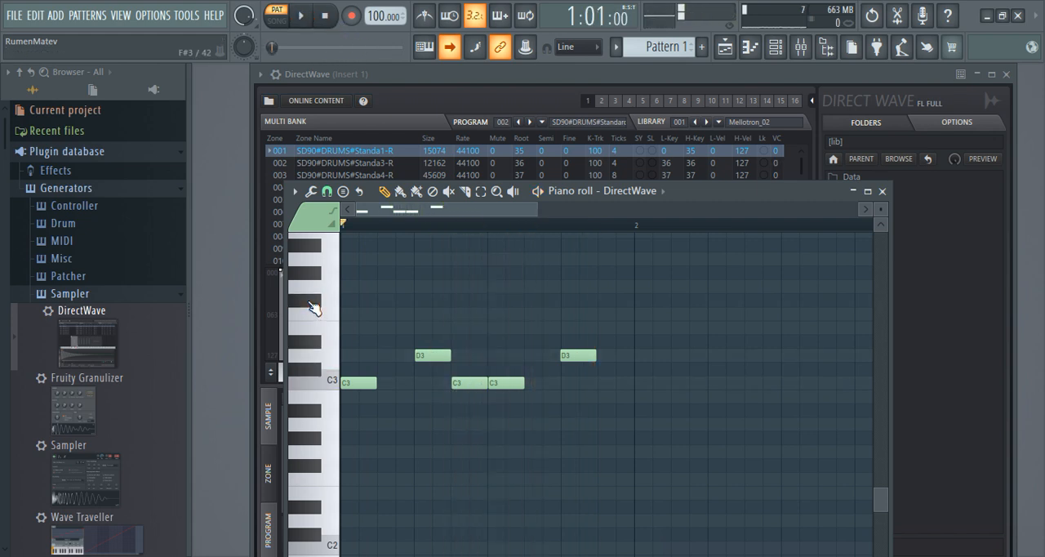
# Step: Audition F#3 and place one-step G#3 notes at 1:01, 1:03 and 1:05
pyautogui.click(313, 308)
pyautogui.click(351, 273)
pyautogui.click(356, 276)
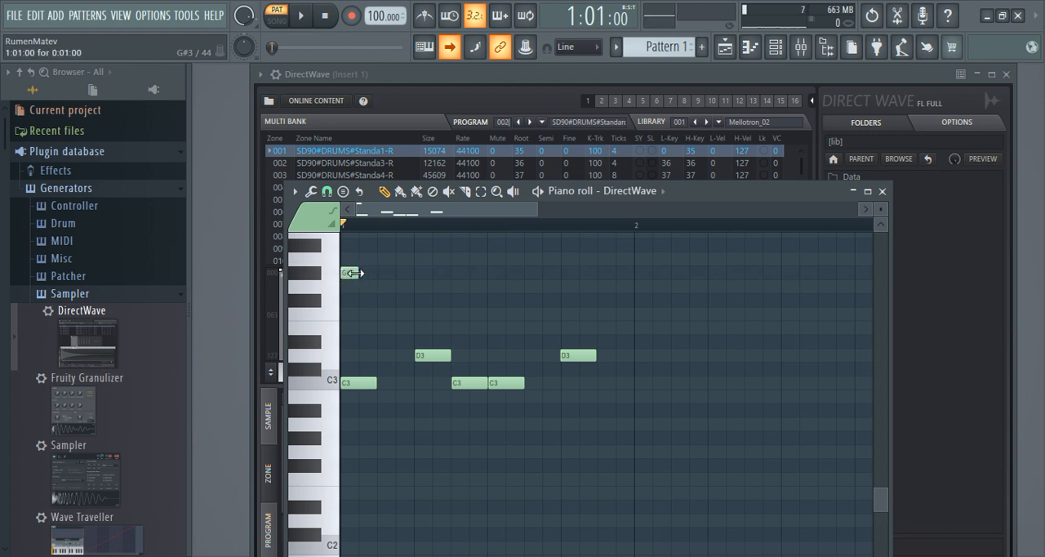
pyautogui.click(386, 273)
pyautogui.click(418, 273)
# Step: Continue the G#3 notes every two steps from 1:07 to 1:15, replacing the misplaced fourth note
pyautogui.click(462, 274)
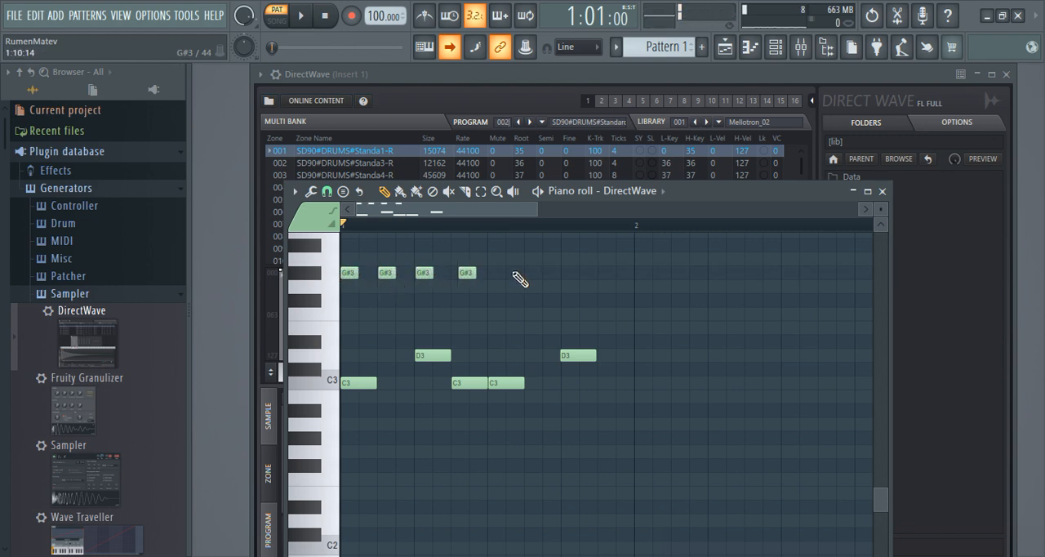
pyautogui.rightClick(463, 272)
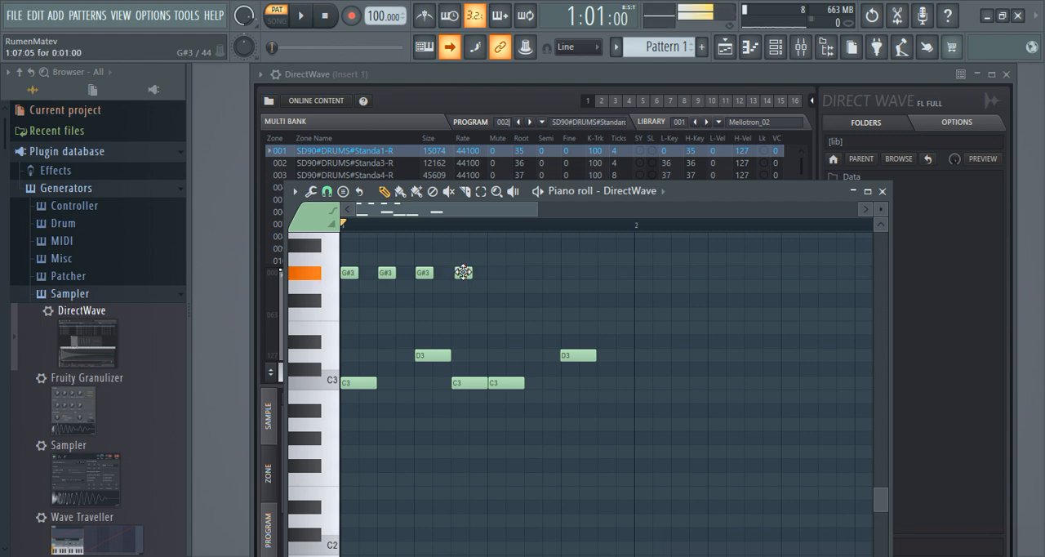
pyautogui.click(463, 273)
pyautogui.click(496, 273)
pyautogui.click(531, 273)
pyautogui.click(568, 273)
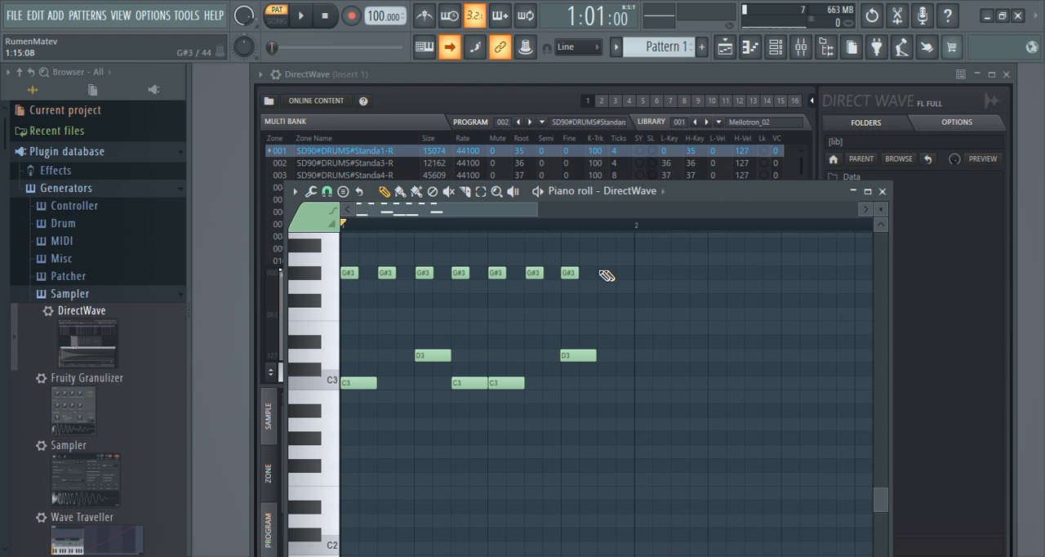
pyautogui.click(605, 273)
# Step: Audition several drum sounds on the keys around C4 in the piano roll
pyautogui.scroll(3, 345, 290)
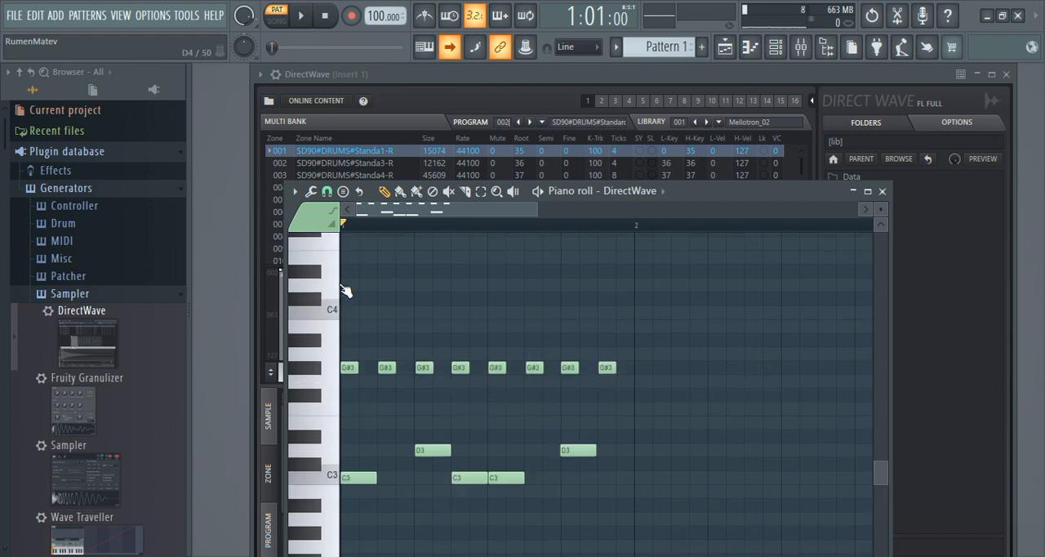
pyautogui.scroll(1, 344, 291)
pyautogui.click(315, 322)
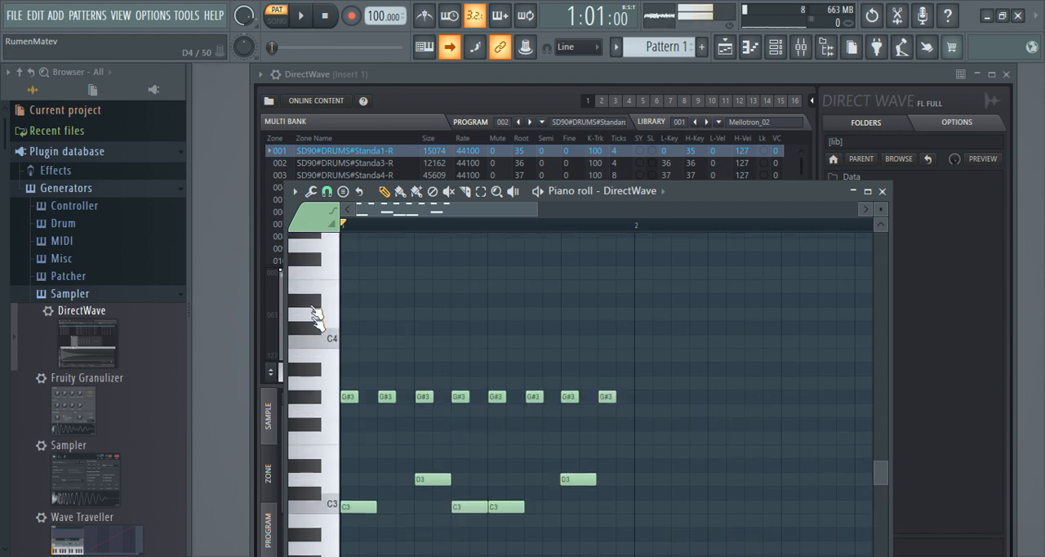
pyautogui.click(327, 356)
pyautogui.click(323, 261)
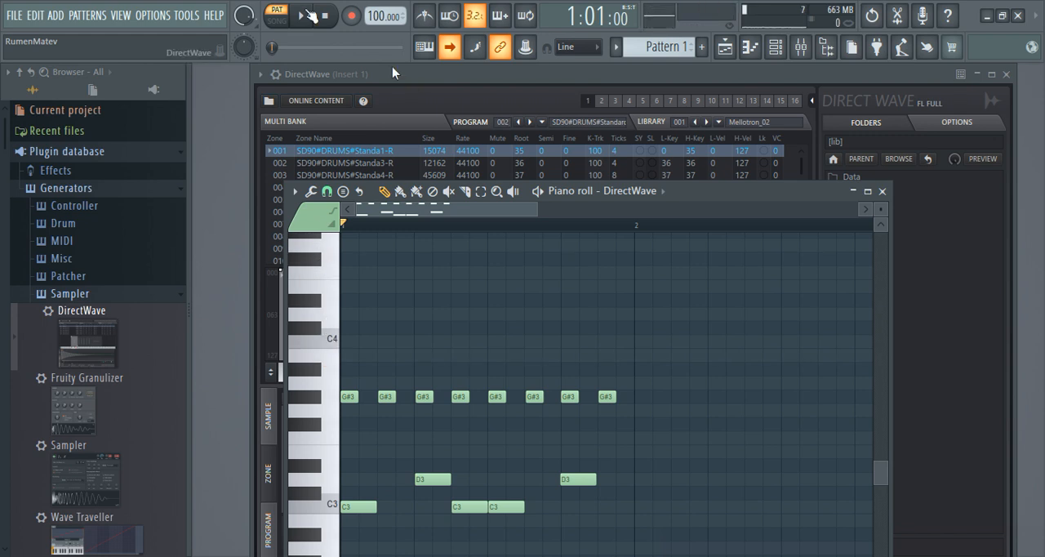
# Step: Start looping the pattern and move the piano roll window higher, with the Select tool active
pyautogui.click(301, 16)
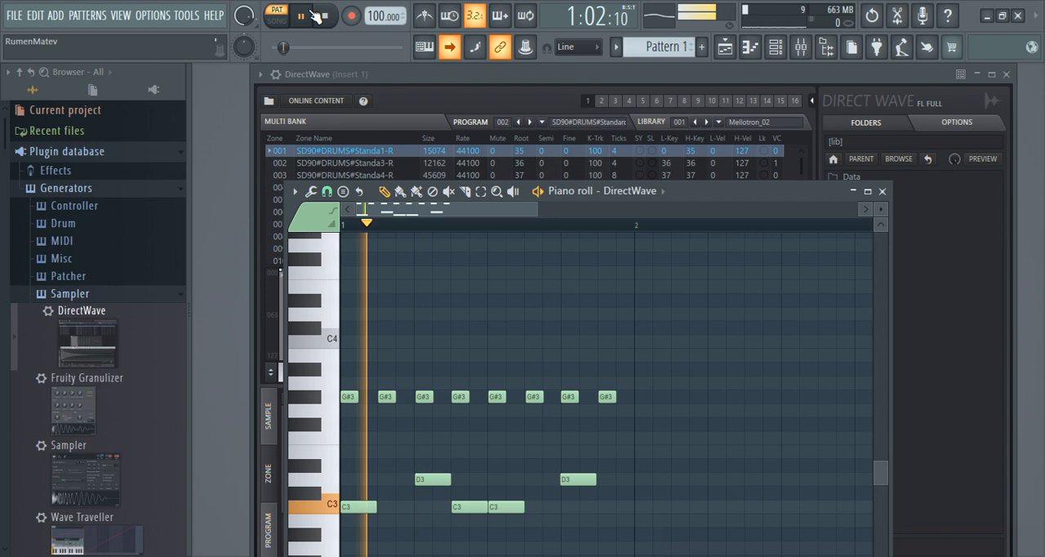
pyautogui.moveTo(770, 194); pyautogui.dragTo(779, 105)
pyautogui.click(490, 103)
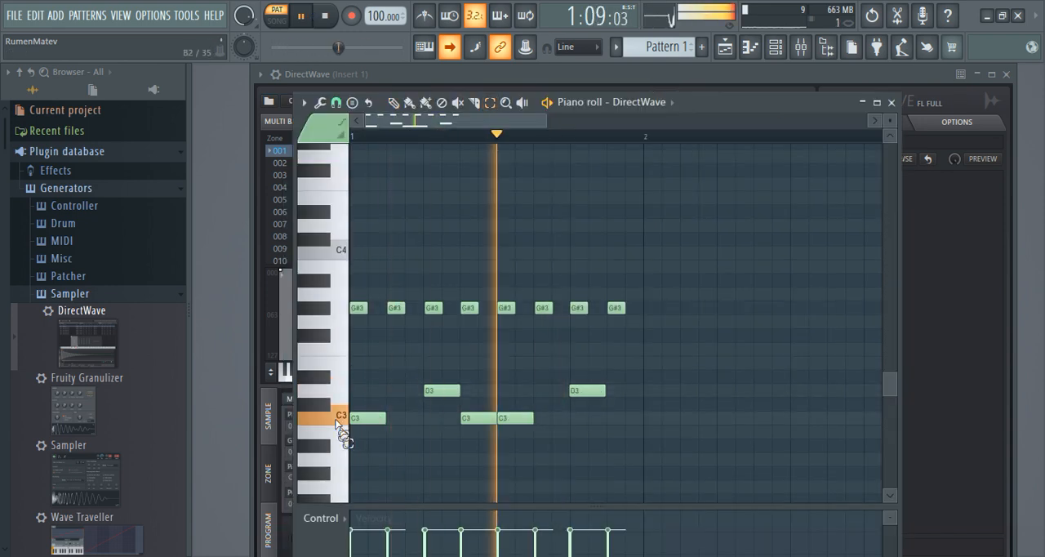
# Step: Try transposing both D3 notes to D#3, E3 and C#3 during playback, returning them to D3
pyautogui.keyDown('ctrl'); pyautogui.click(336, 391); pyautogui.keyUp('ctrl')
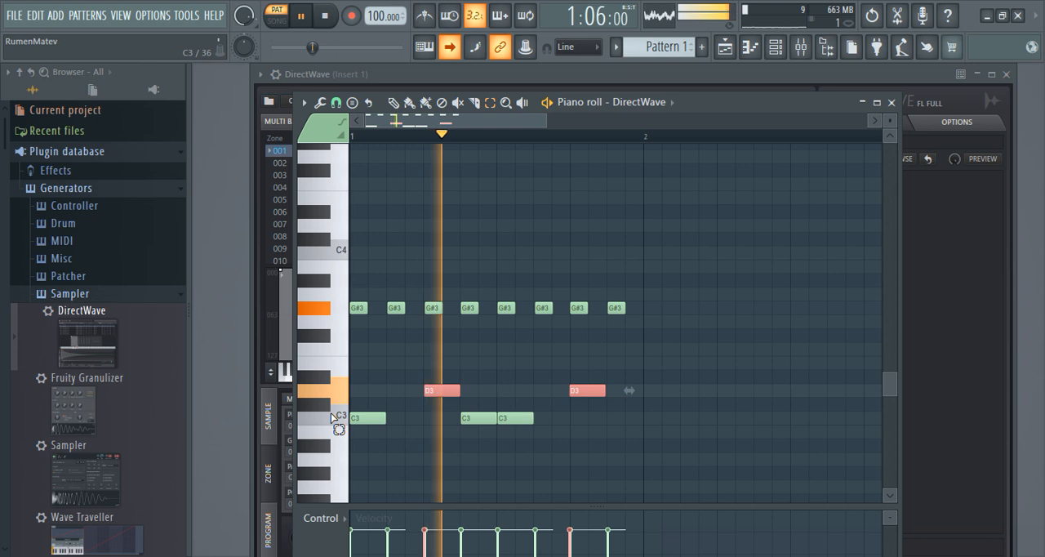
pyautogui.hotkey('shift', 'Up')
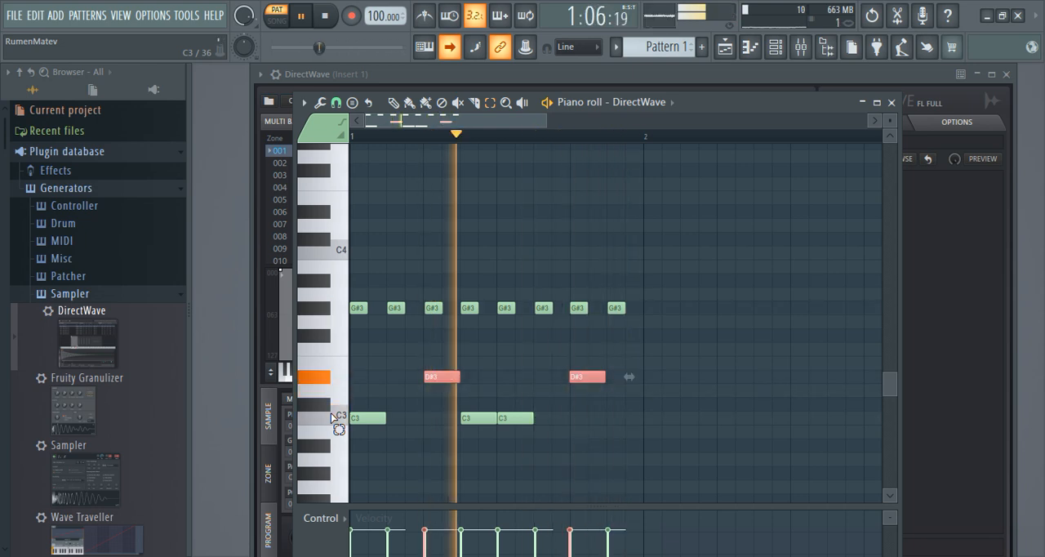
pyautogui.hotkey('shift', 'Up')
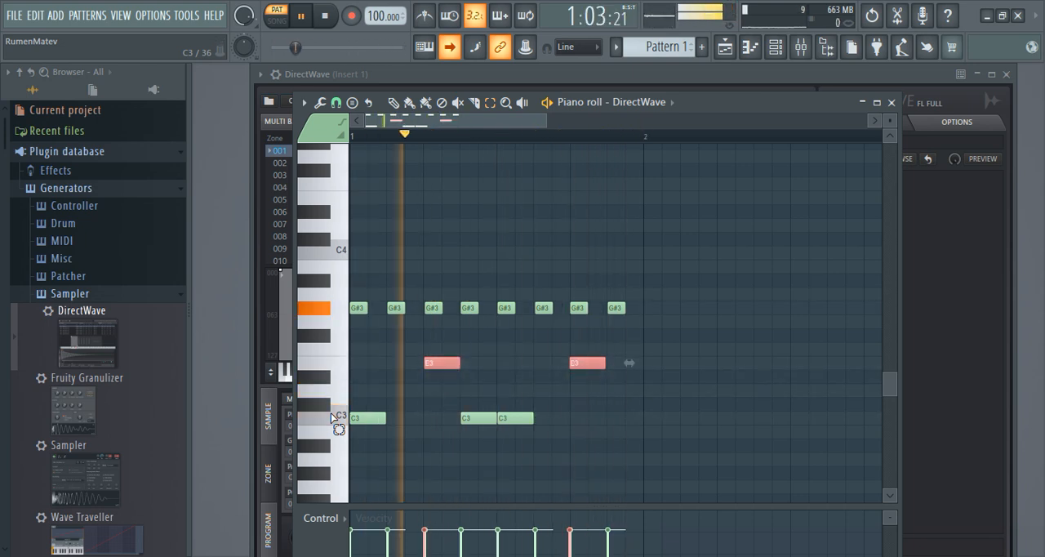
pyautogui.hotkey('shift', 'Down')
pyautogui.hotkey('shift', 'Down')
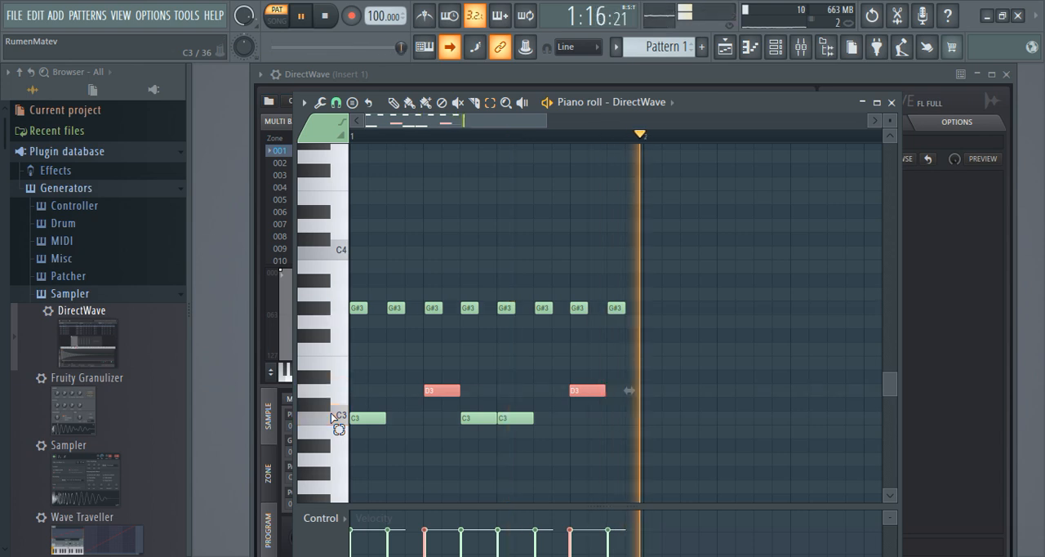
pyautogui.hotkey('shift', 'Down')
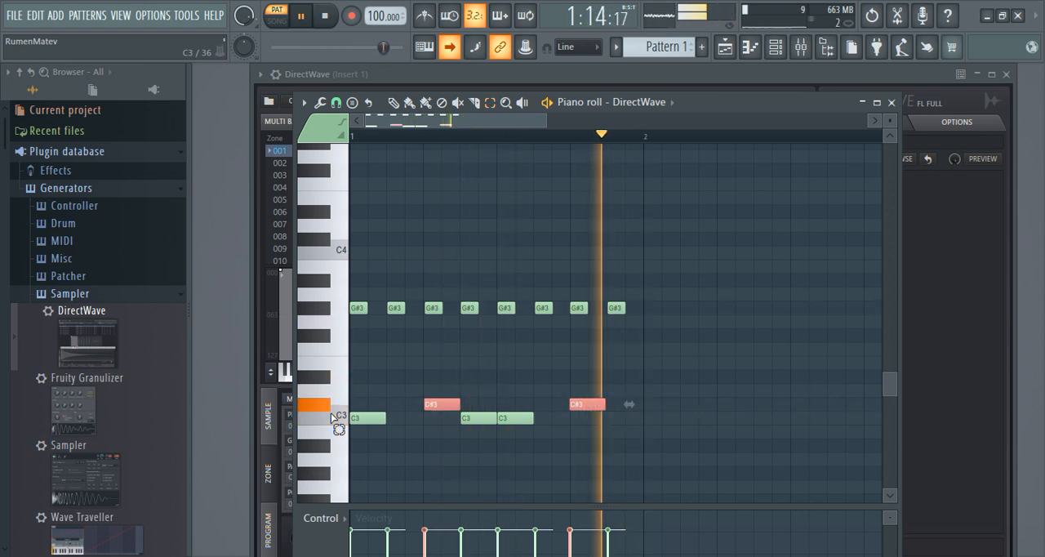
pyautogui.hotkey('shift', 'Up')
# Step: Transpose the three C3 notes down to B2 and minimize the piano roll to uncover DirectWave
pyautogui.keyDown('ctrl'); pyautogui.click(330, 412); pyautogui.keyUp('ctrl')
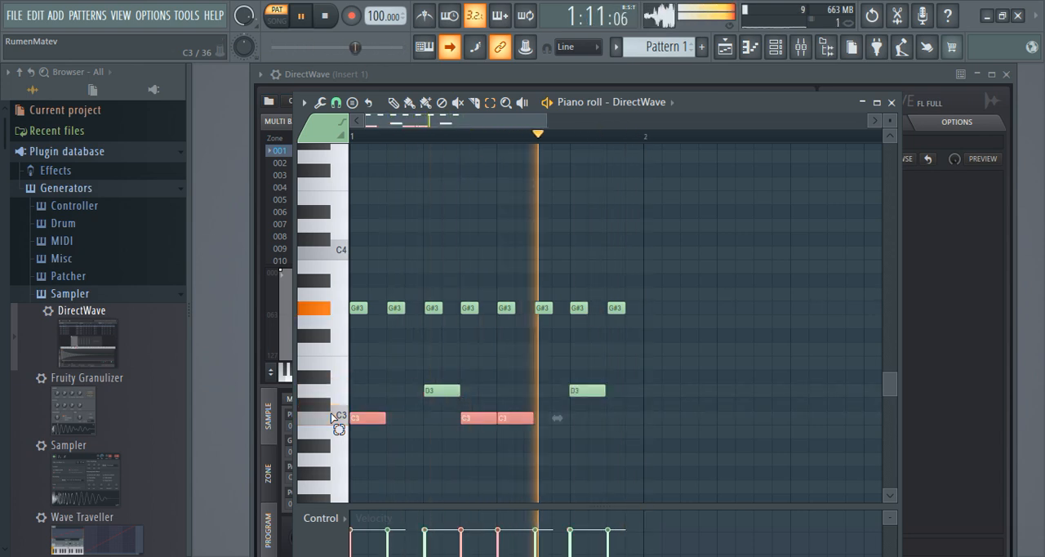
pyautogui.hotkey('shift', 'Down')
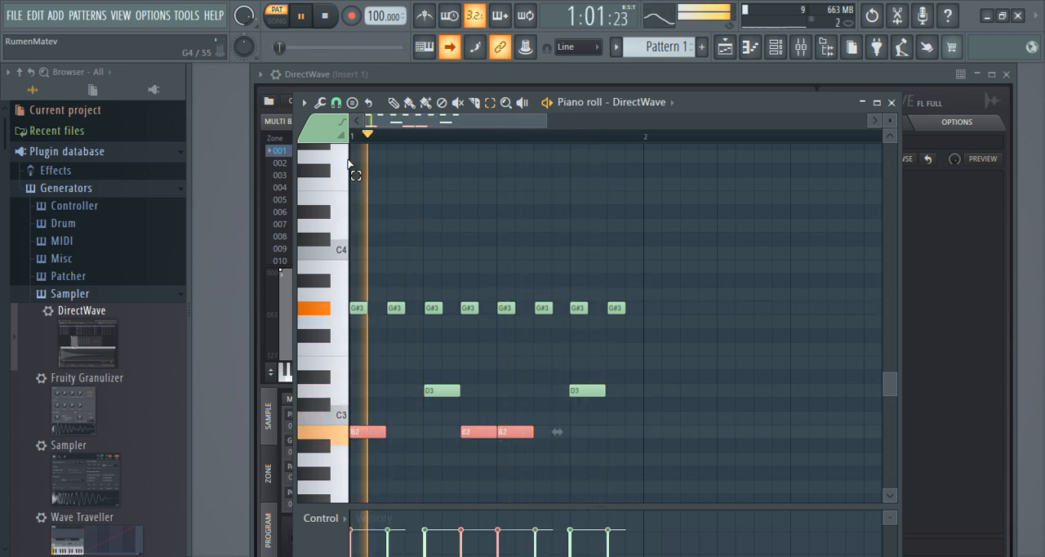
pyautogui.click(862, 103)
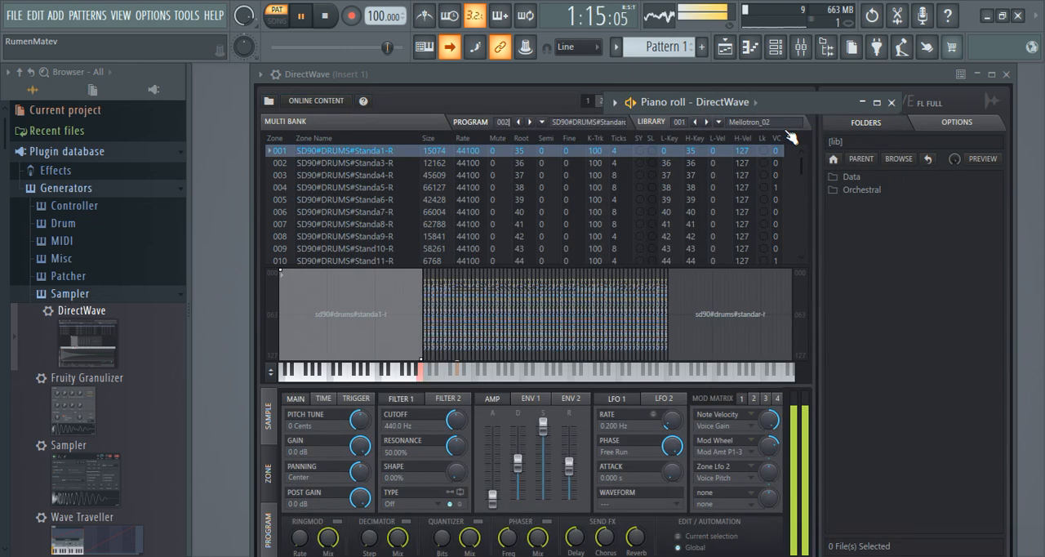
# Step: Audition DirectWave Standard kit programs 001 to 004 and the 005 Studio kit with the looping pattern
pyautogui.click(518, 123)
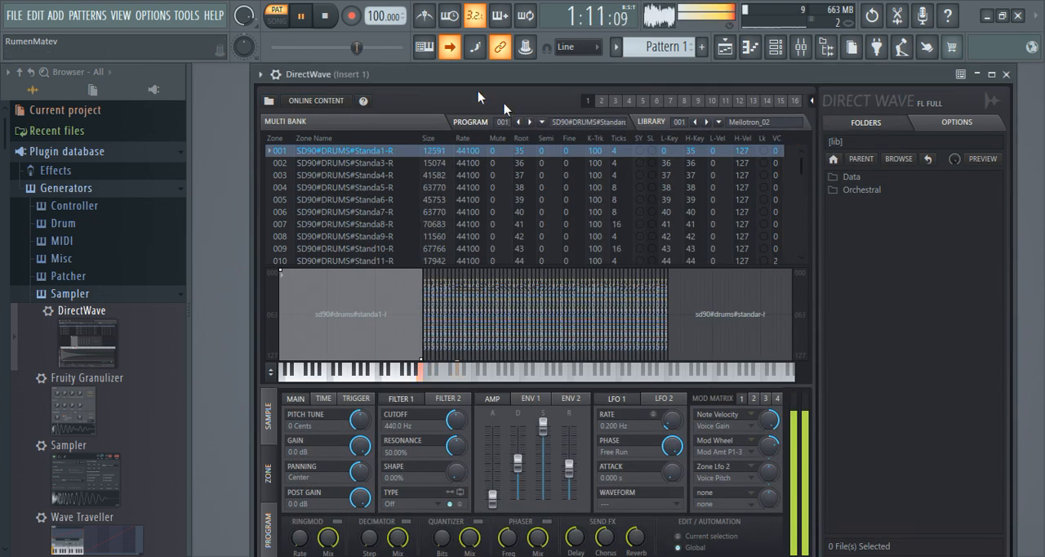
pyautogui.click(531, 122)
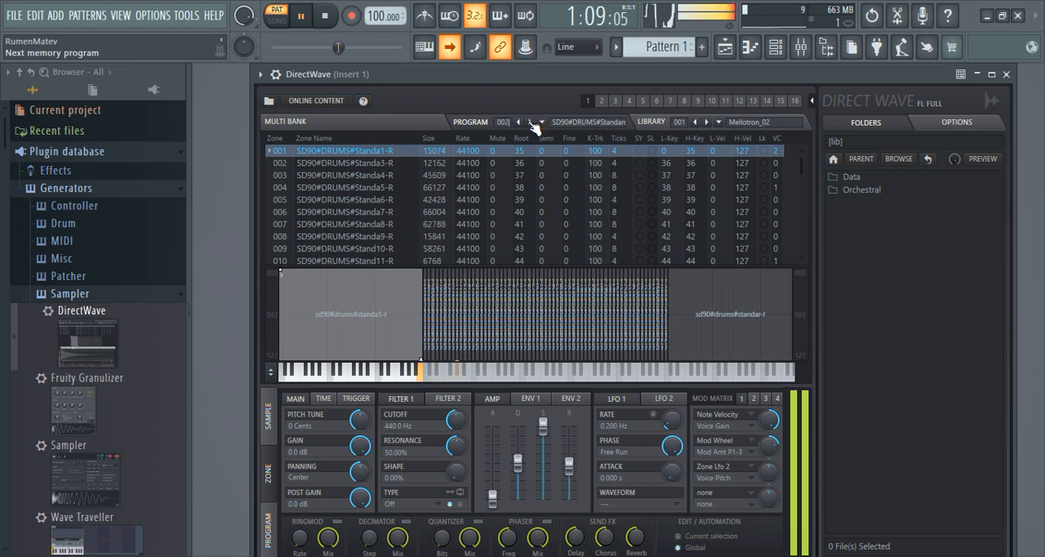
pyautogui.click(531, 123)
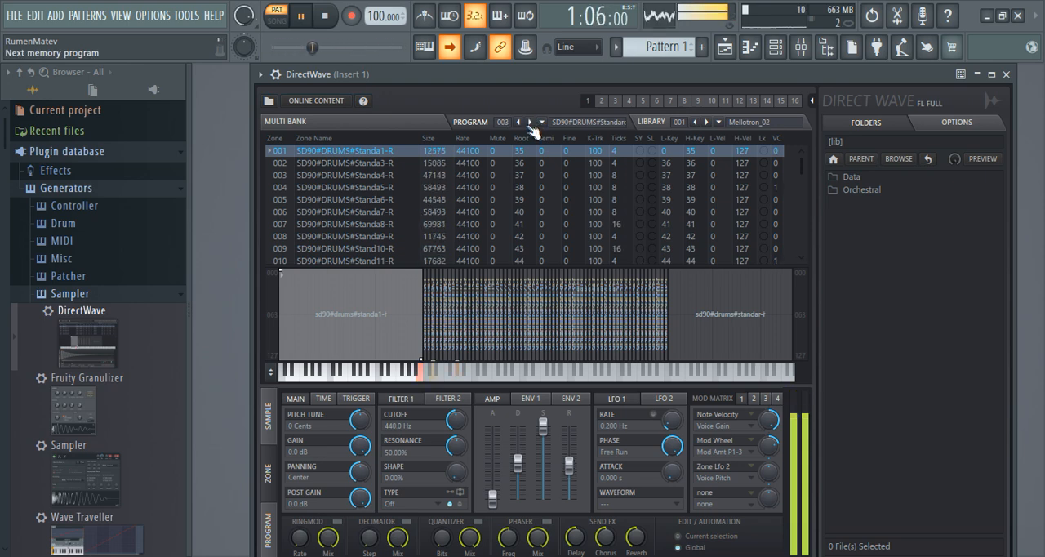
pyautogui.click(542, 123)
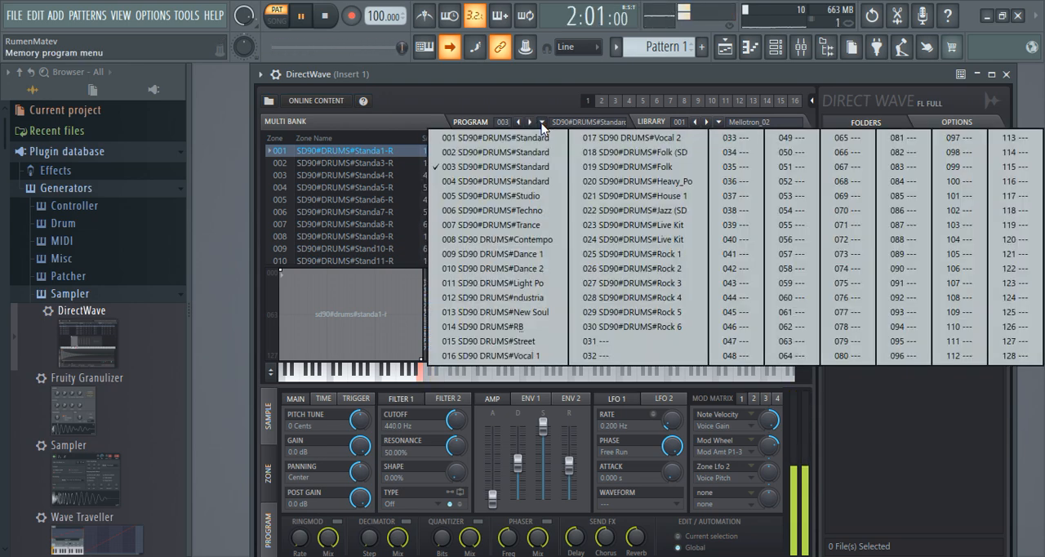
pyautogui.click(527, 180)
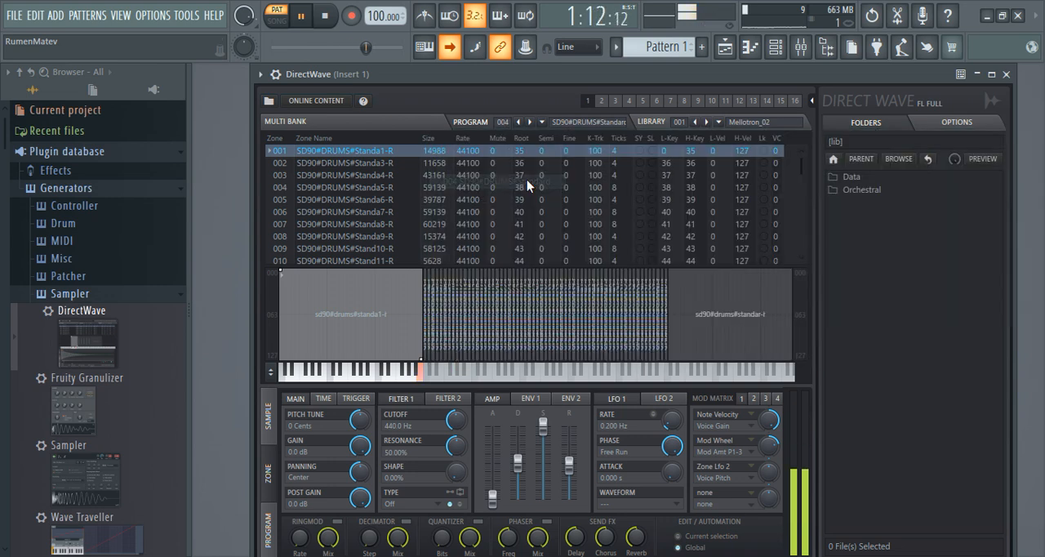
pyautogui.click(530, 123)
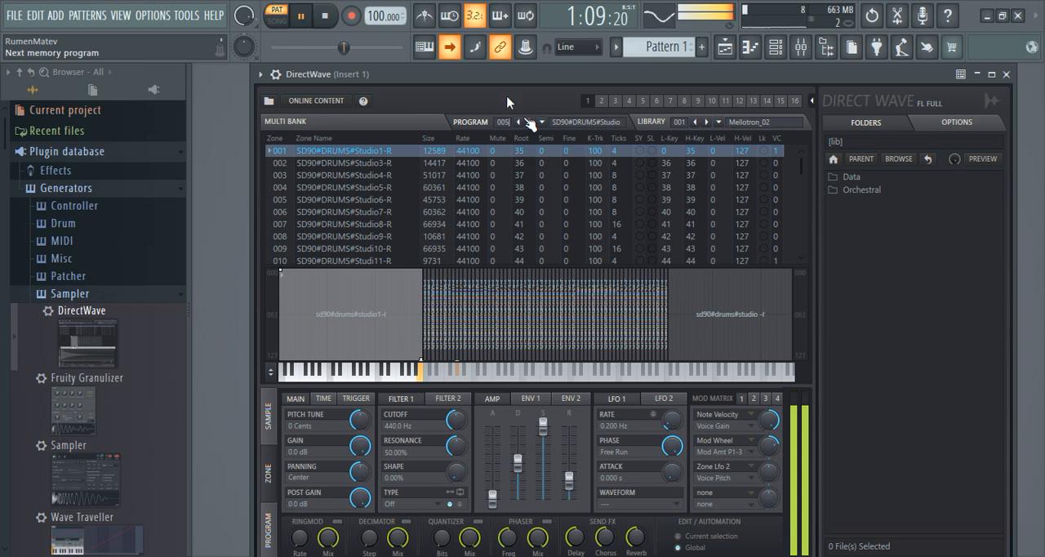
# Step: Set the project tempo to 110 BPM while the pattern plays
pyautogui.rightClick(384, 16)
pyautogui.click(550, 105)
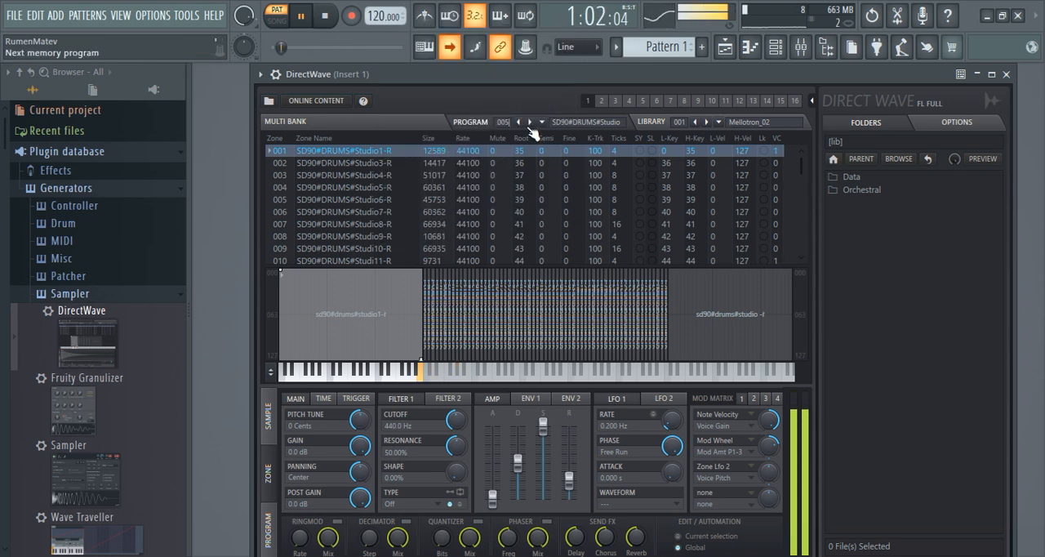
pyautogui.rightClick(384, 17)
pyautogui.click(537, 93)
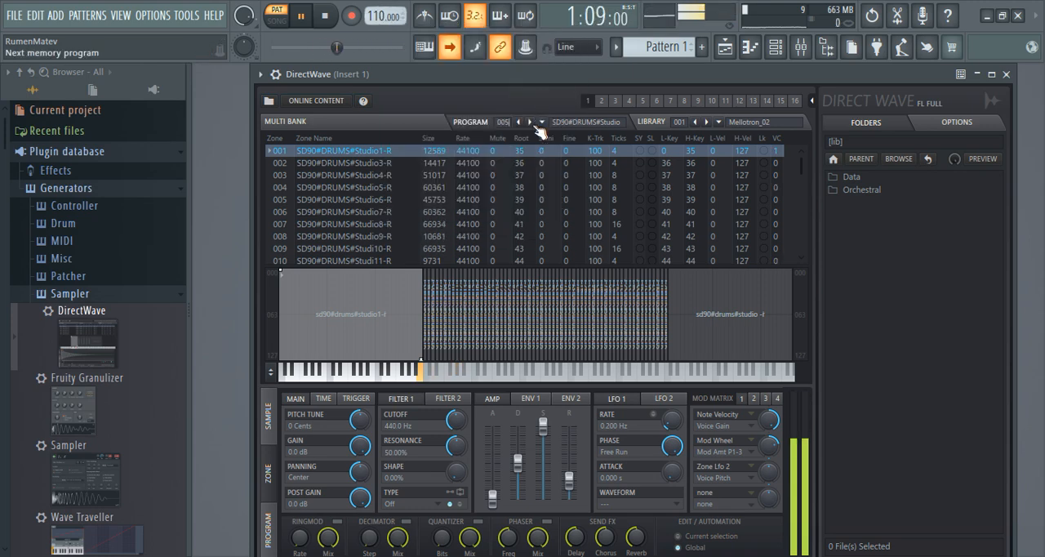
# Step: Audition the 006 Techno, 007 Trance and 008 Contempo drum kits with the looping pattern
pyautogui.click(531, 121)
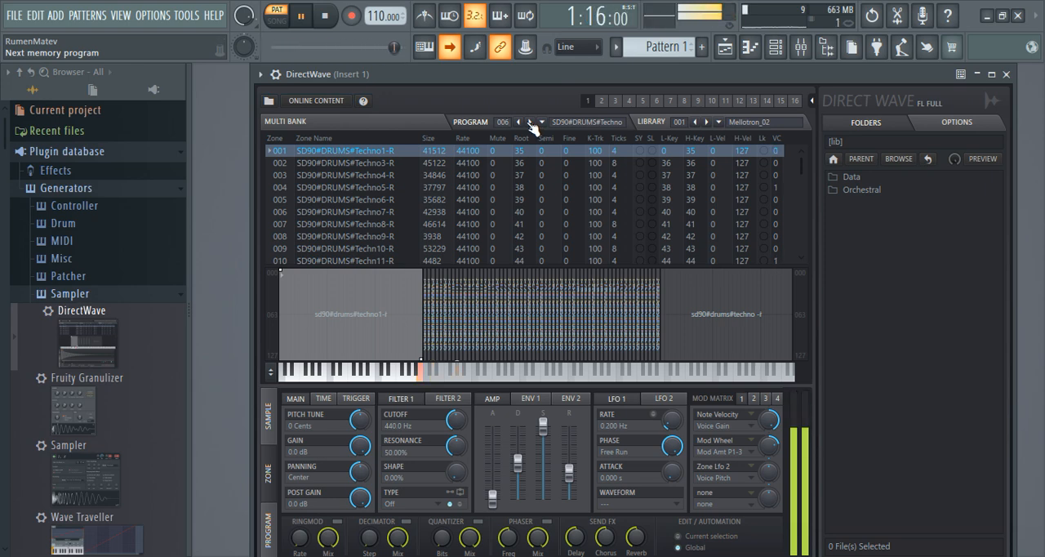
pyautogui.click(530, 122)
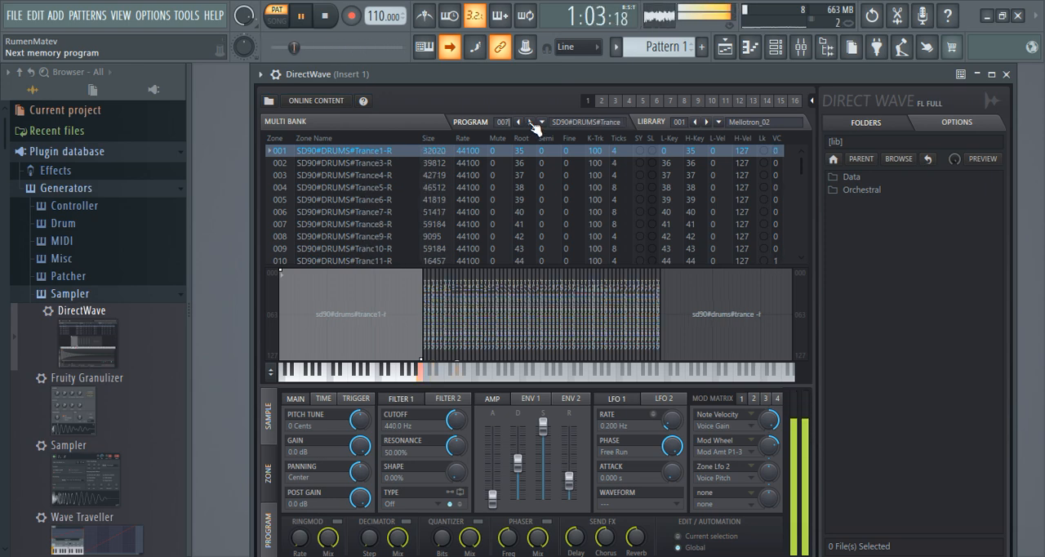
pyautogui.click(530, 121)
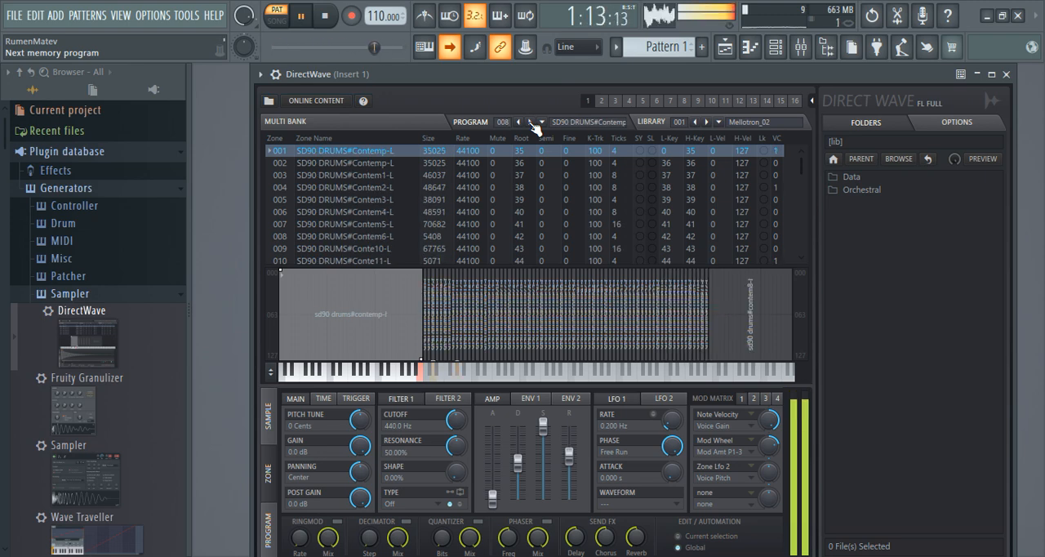
# Step: Audition the 009 Dance 1, 010 Dance 2, 011 Light and 012 Industrial drum kits with the looping pattern
pyautogui.click(530, 122)
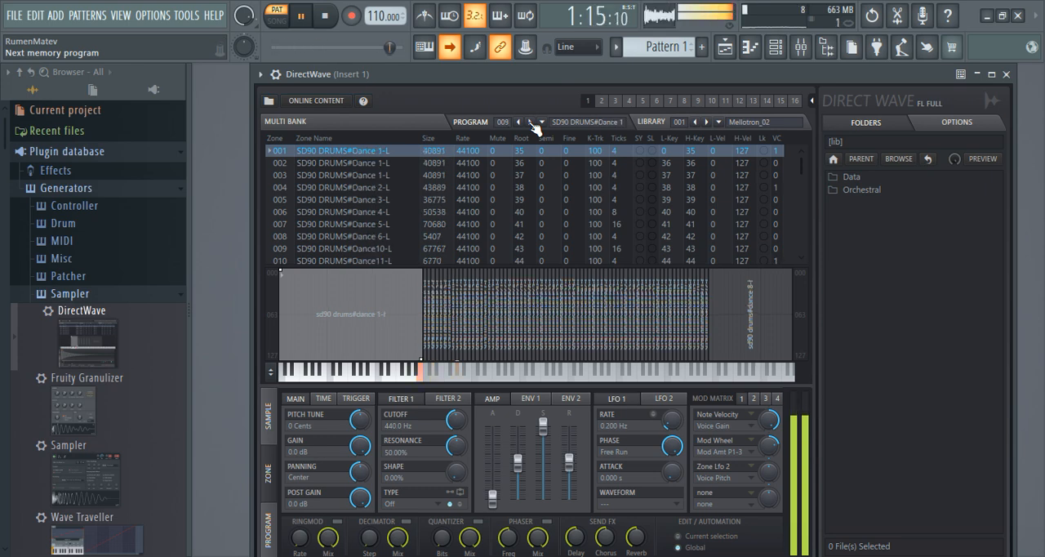
pyautogui.moveTo(569, 462); pyautogui.dragTo(569, 472)
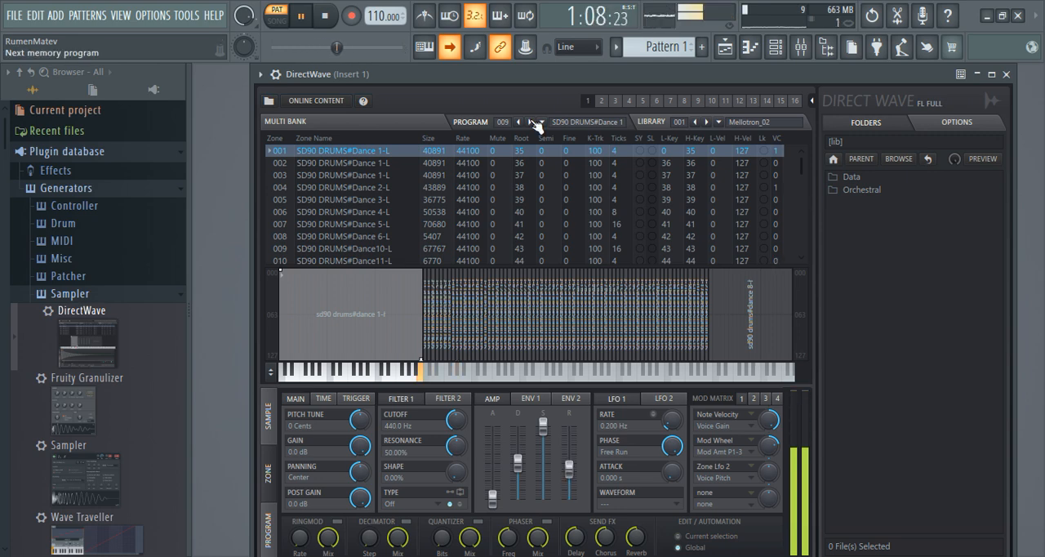
pyautogui.click(533, 122)
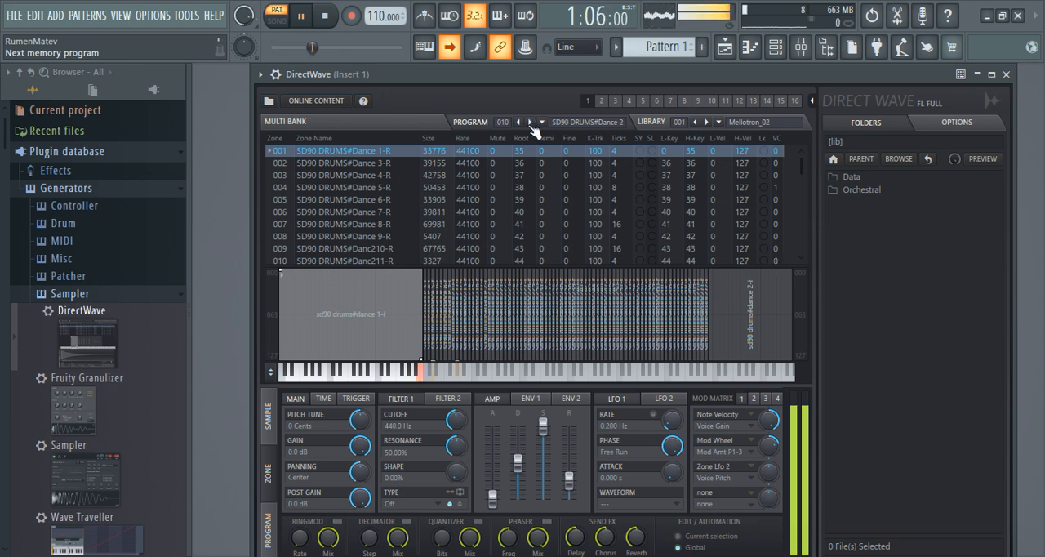
pyautogui.click(532, 123)
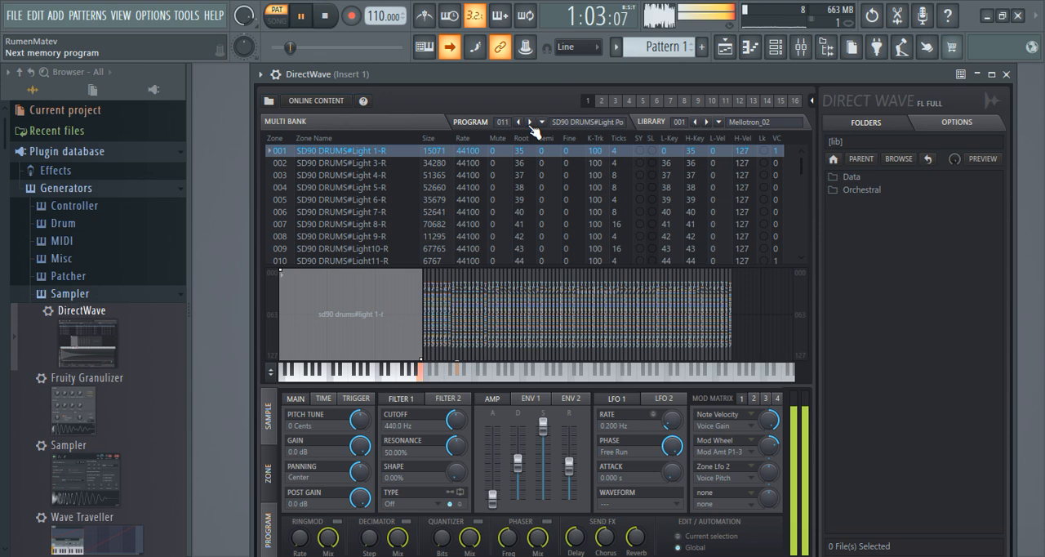
pyautogui.click(532, 122)
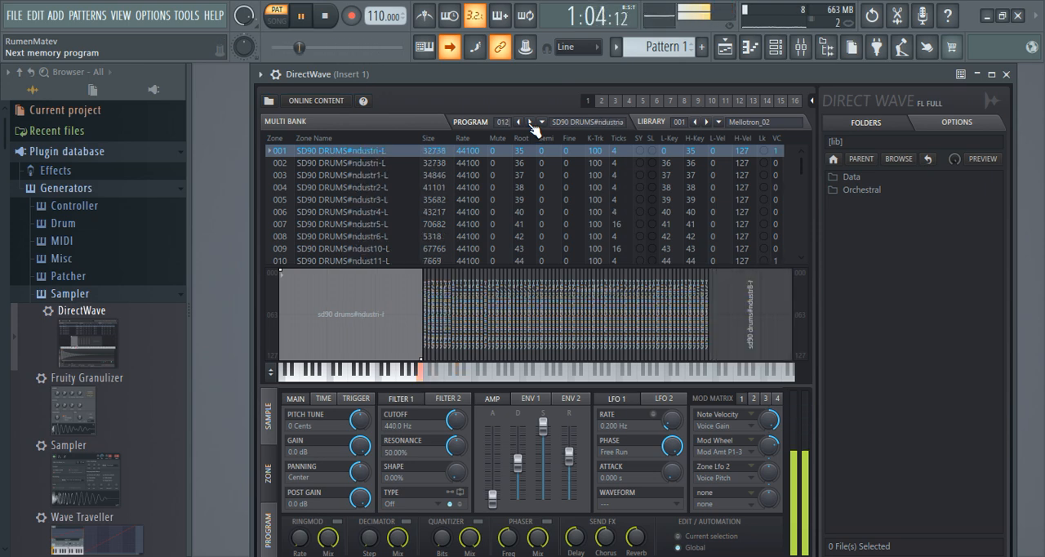
# Step: Audition drum kit programs 013 to 017, from the R&B and Street kits to Vocal 2, and go back to 016 Vocal 1
pyautogui.click(532, 122)
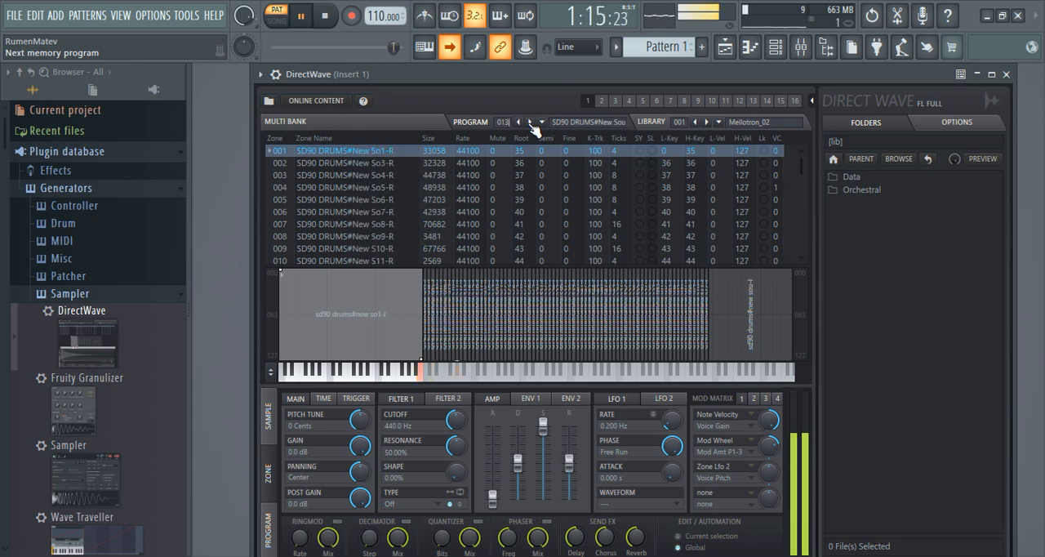
pyautogui.click(532, 122)
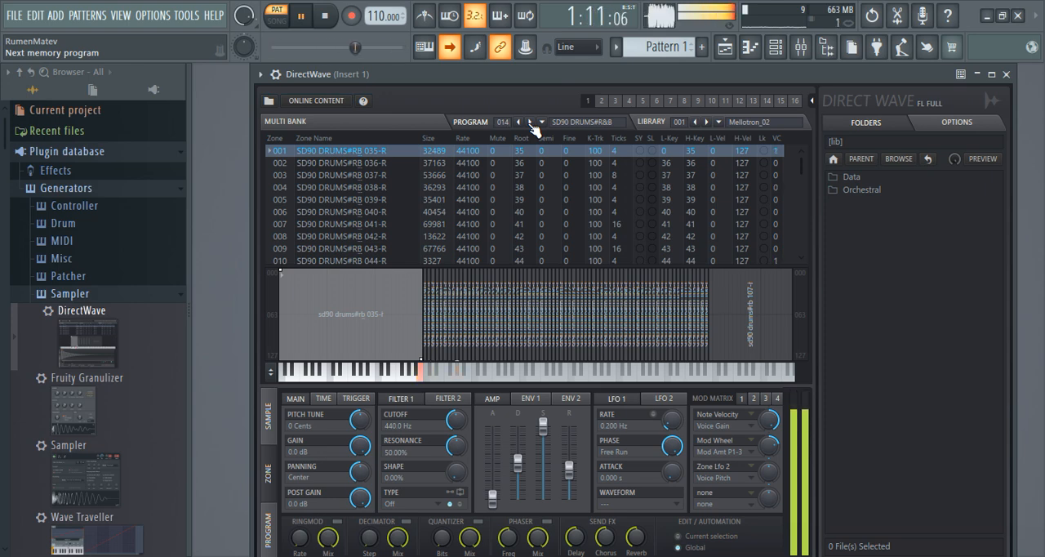
pyautogui.click(532, 123)
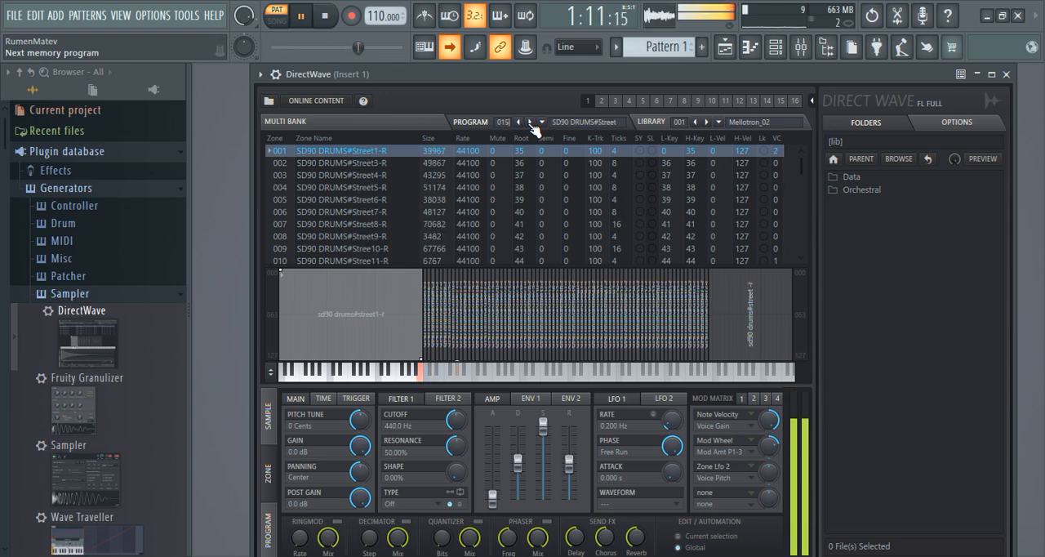
pyautogui.click(532, 122)
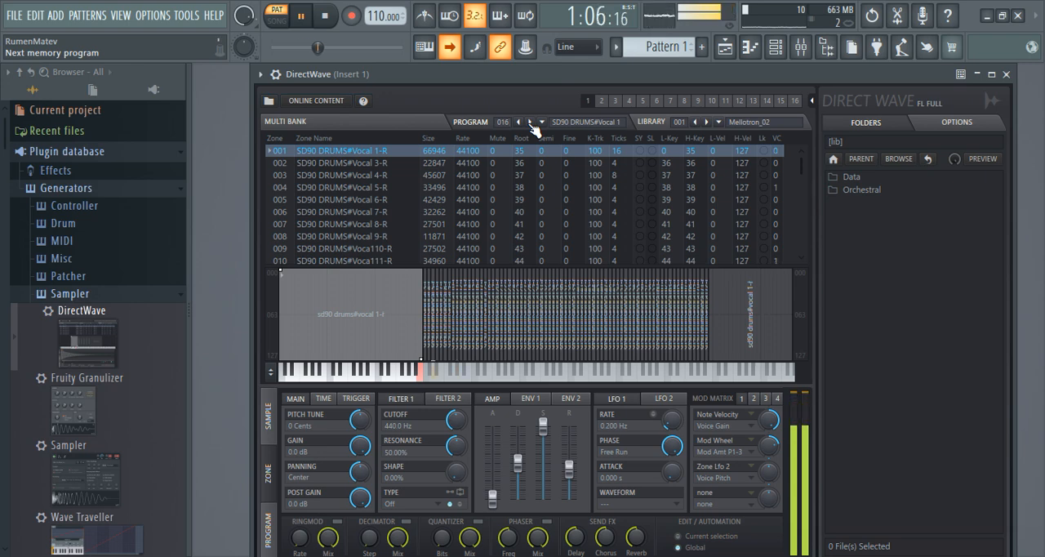
pyautogui.click(530, 122)
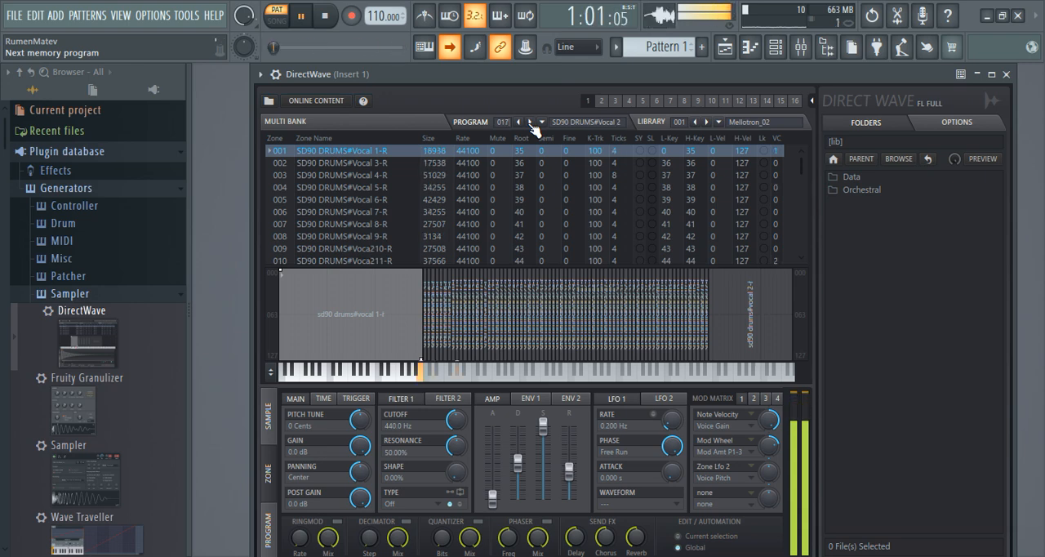
pyautogui.click(519, 122)
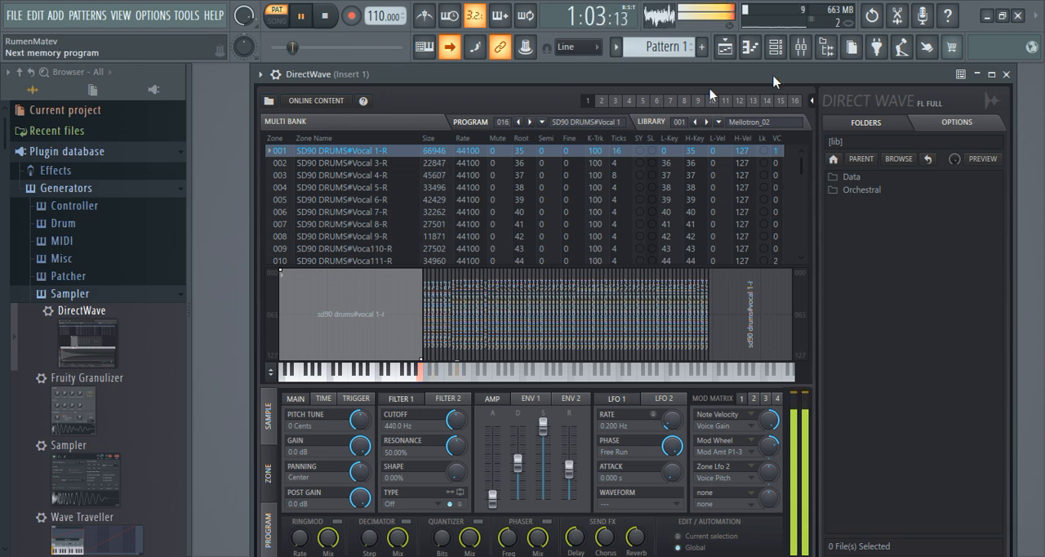
# Step: In the piano roll, preview the hi-hat keys and transpose the eight G#3 notes up to A#3 with the pattern playing
pyautogui.click(751, 48)
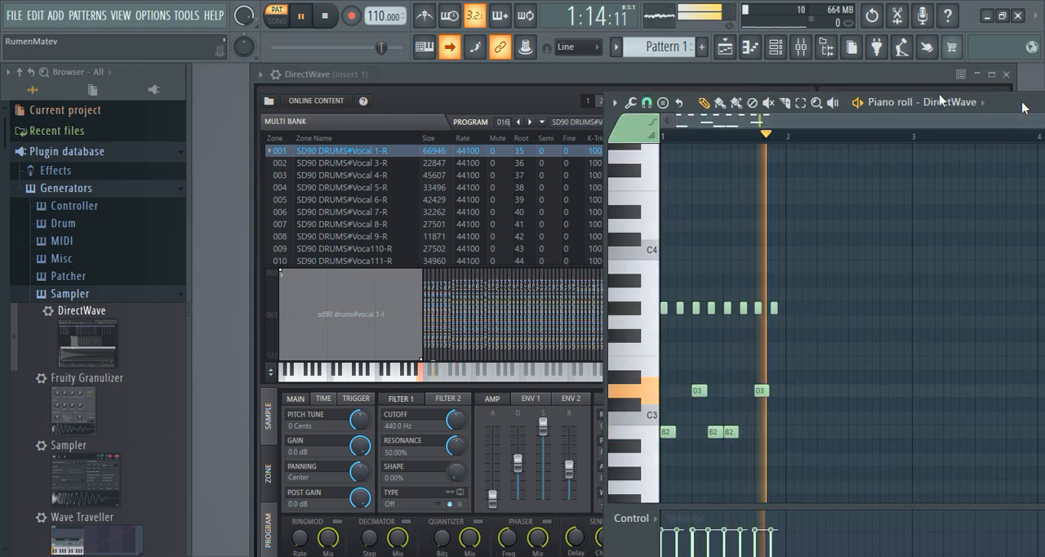
pyautogui.moveTo(939, 94); pyautogui.dragTo(637, 84)
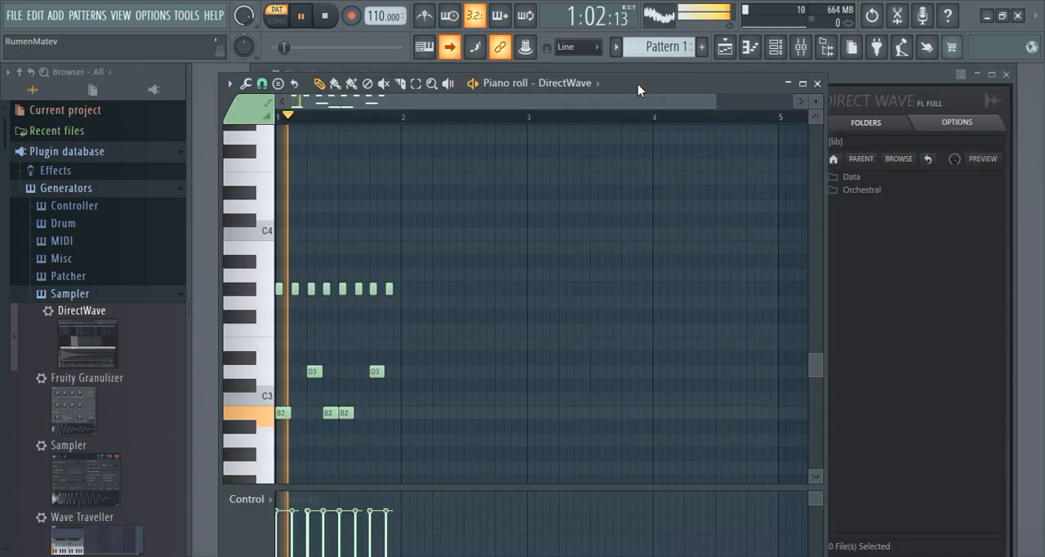
pyautogui.press('space')
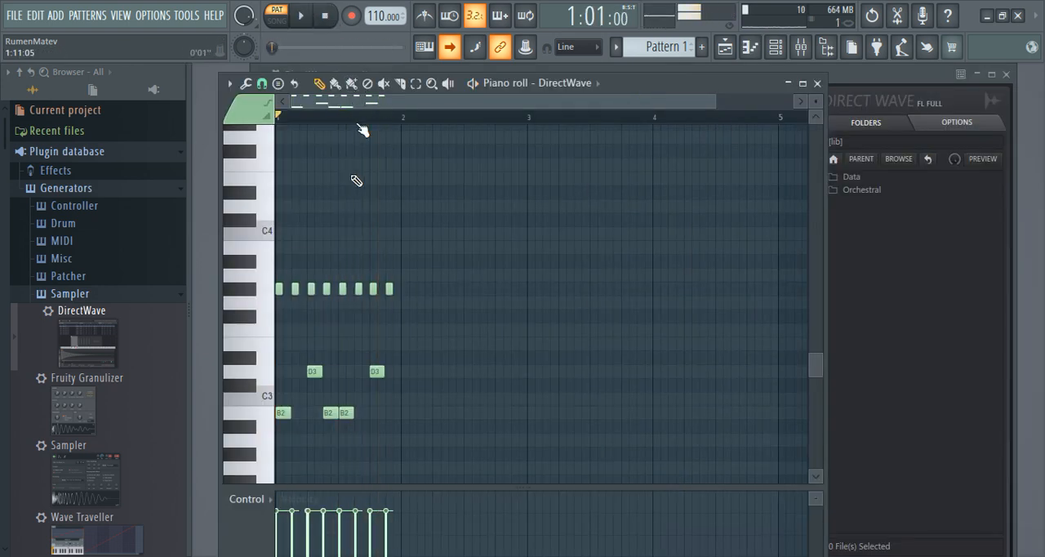
pyautogui.click(245, 286)
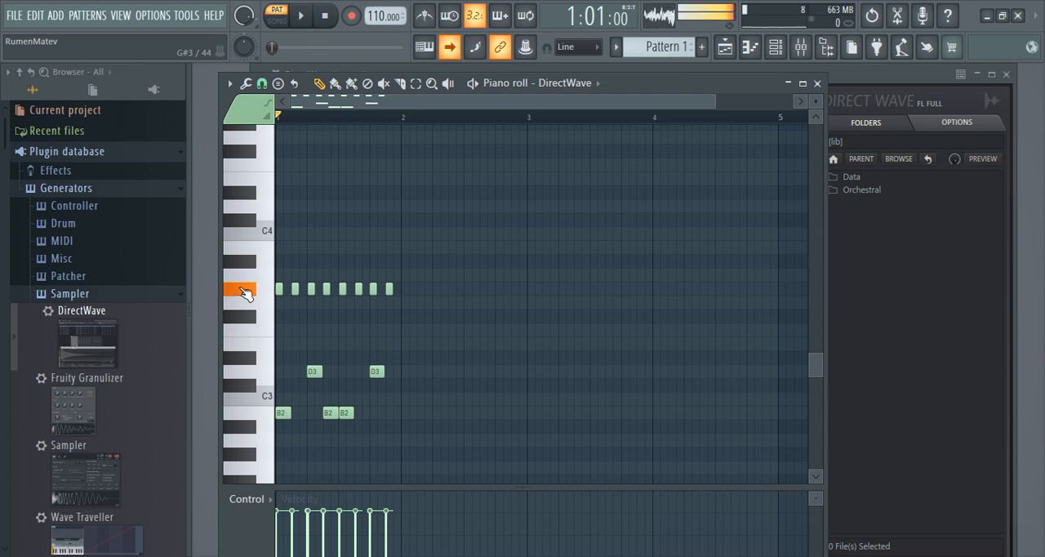
pyautogui.click(247, 280)
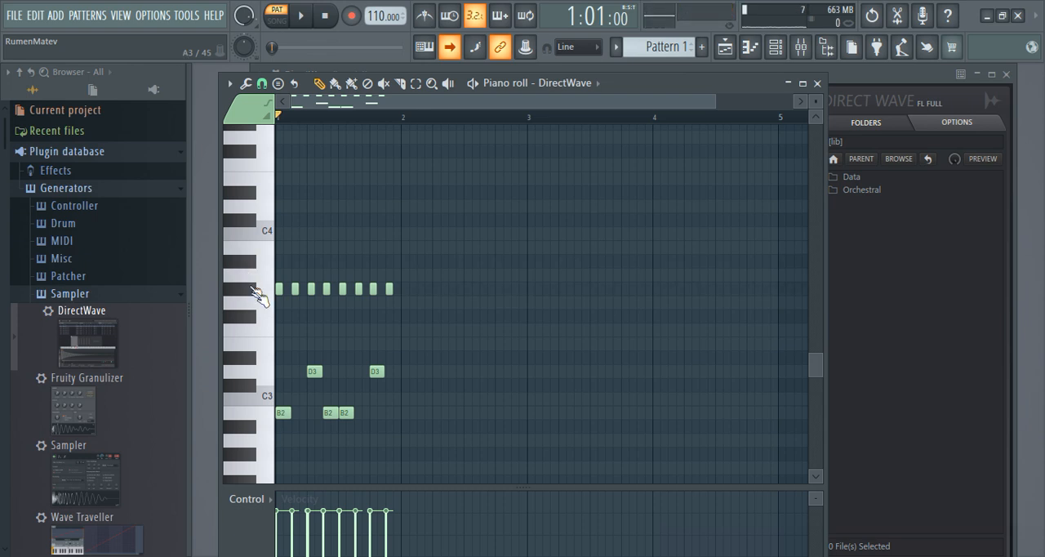
pyautogui.click(415, 83)
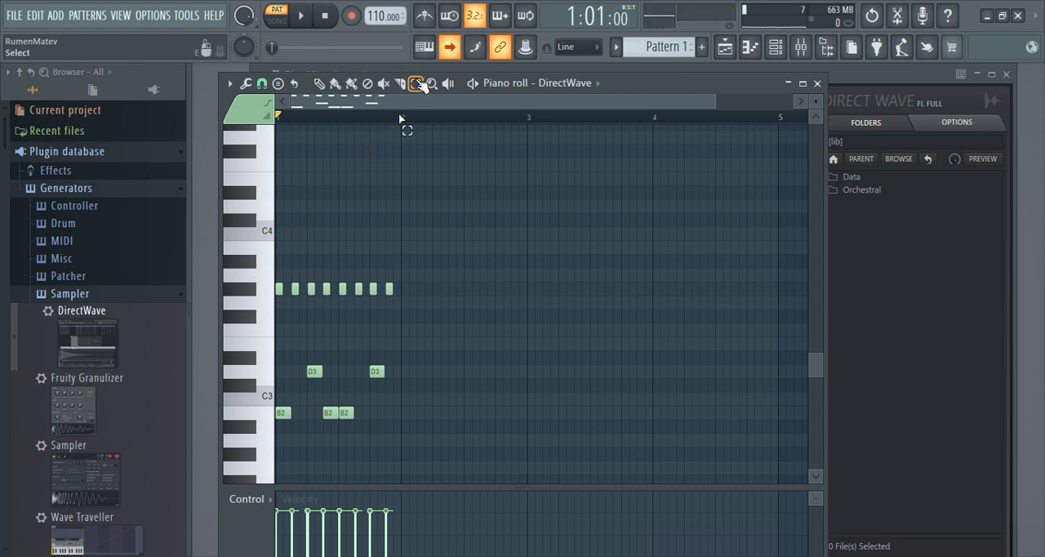
pyautogui.doubleClick(263, 291)
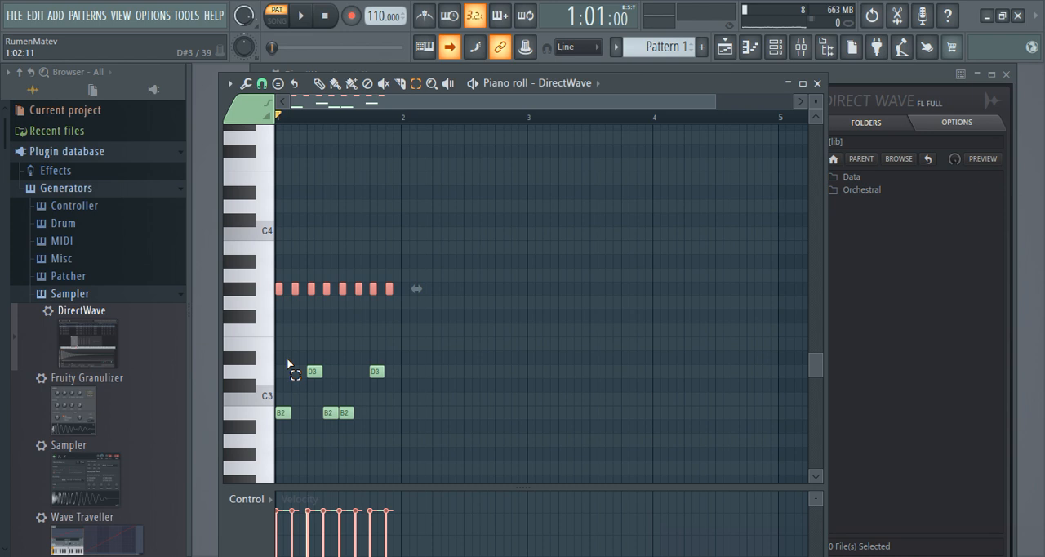
pyautogui.press('space')
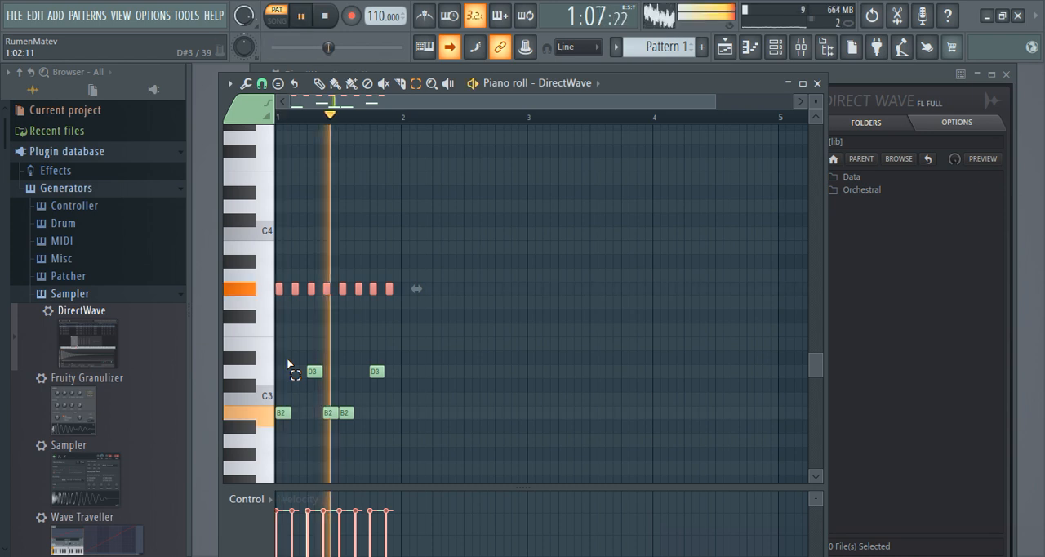
pyautogui.hotkey('shift', 'Up')
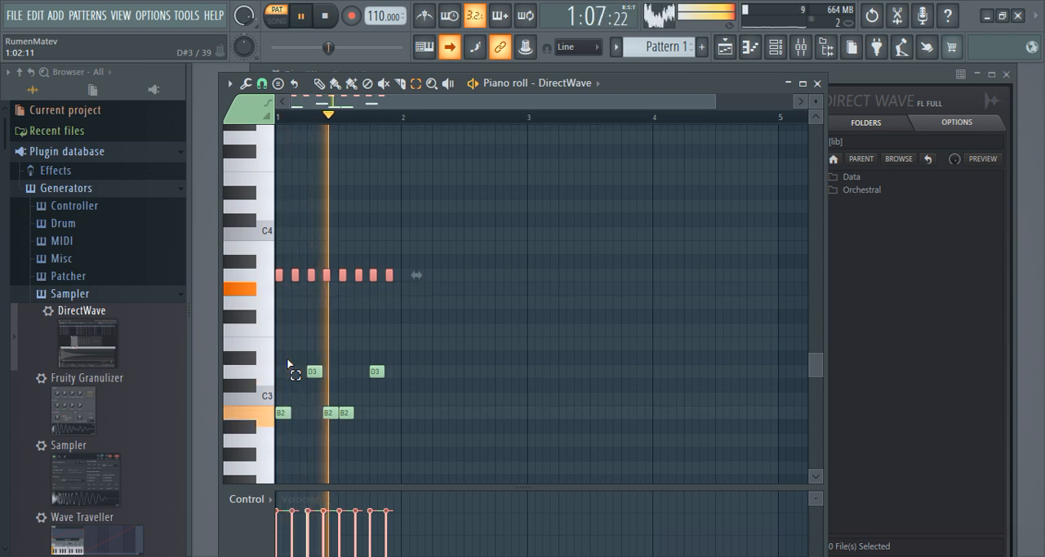
pyautogui.hotkey('shift', 'Up')
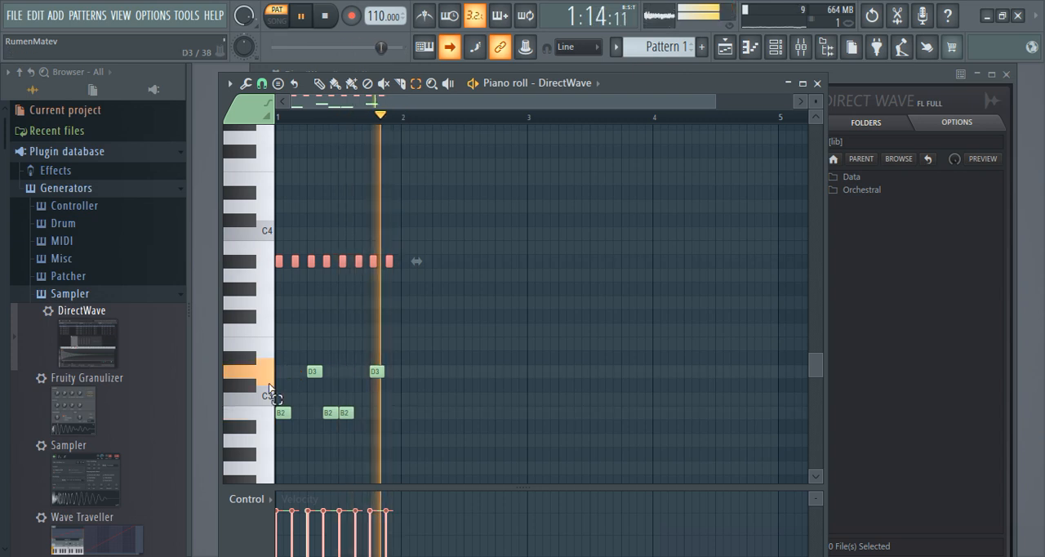
# Step: Transpose the three B2 notes up to C3, then stop playback and minimize the piano roll
pyautogui.click(263, 413)
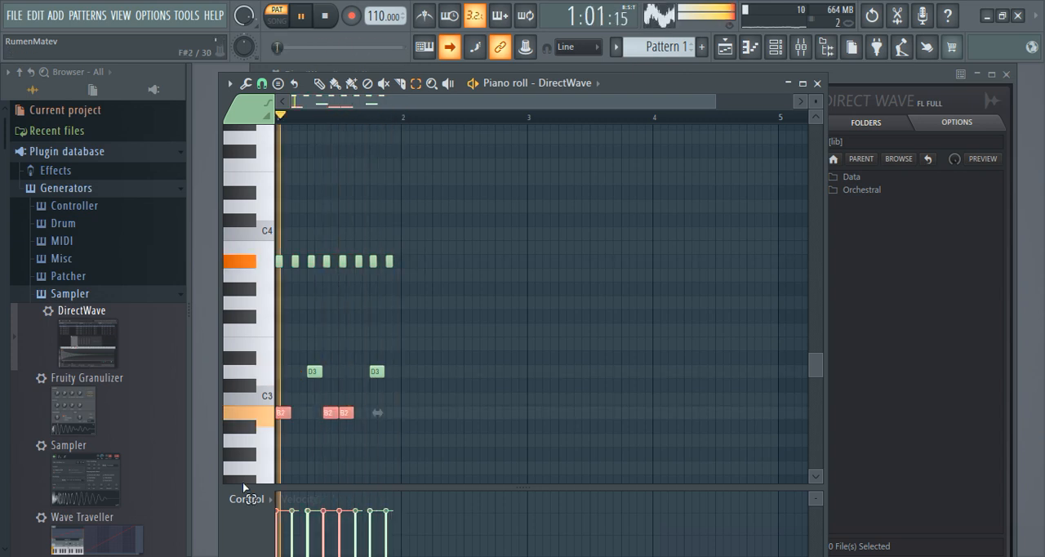
pyautogui.hotkey('shift', 'Up')
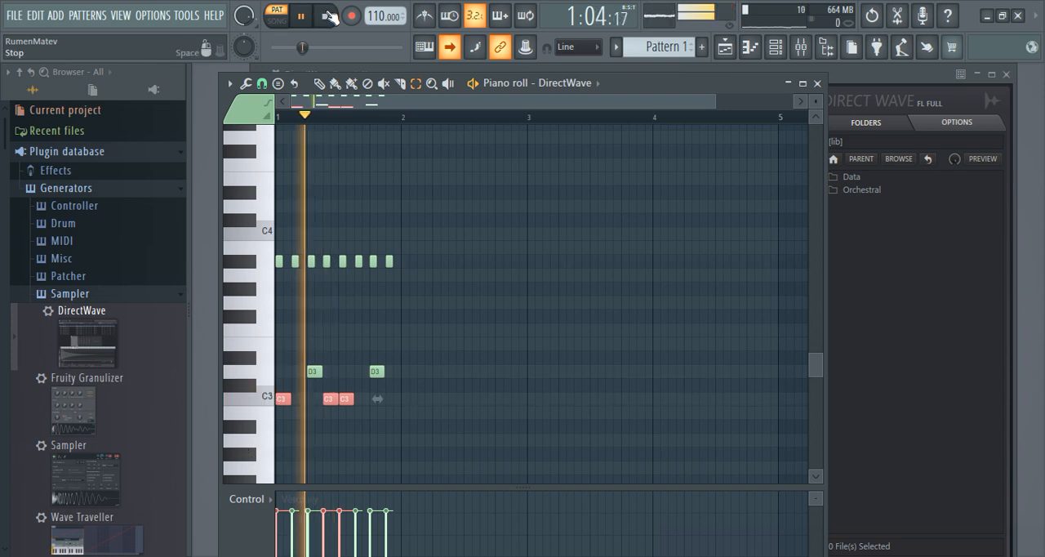
pyautogui.click(325, 16)
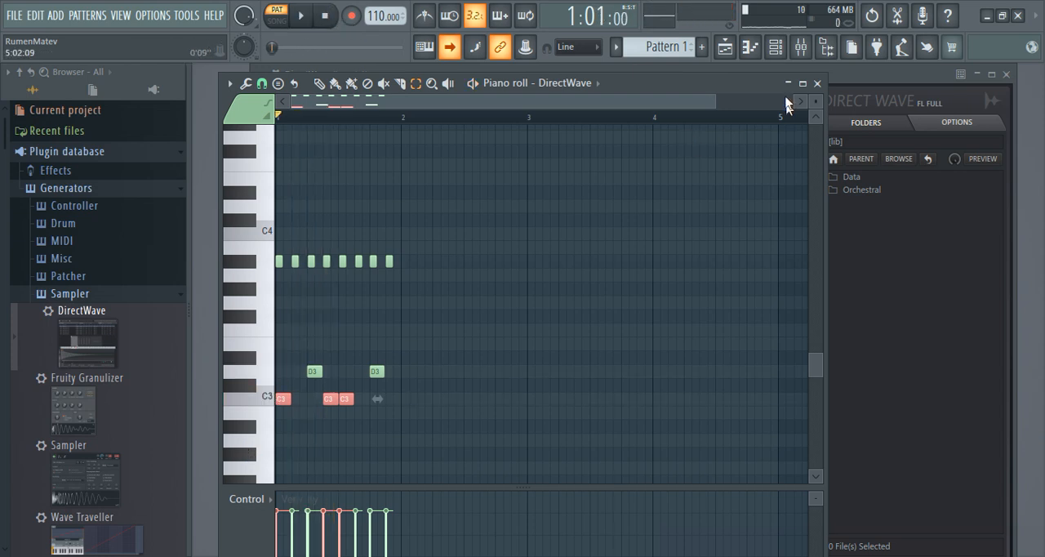
pyautogui.click(788, 83)
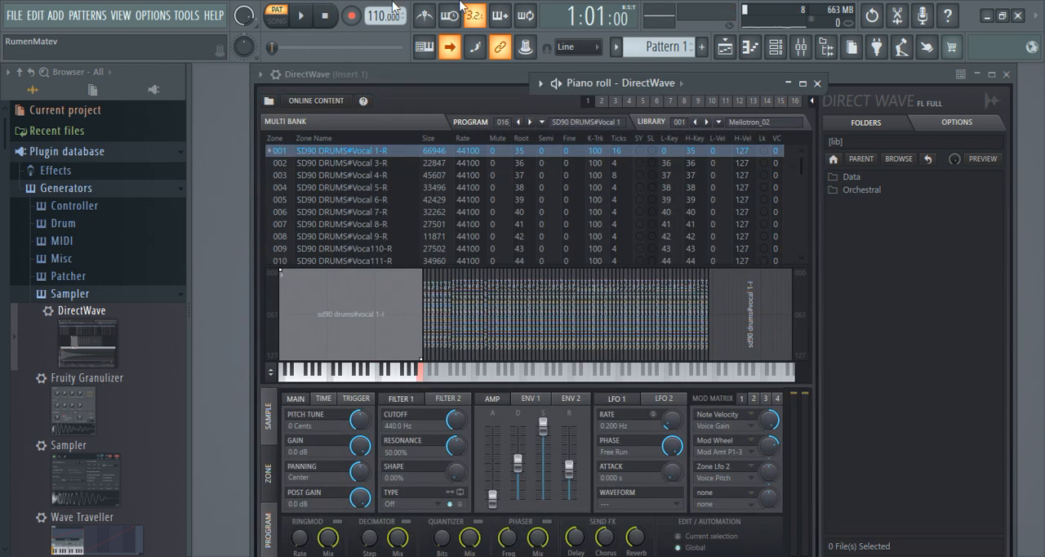
# Step: Restart the pattern and audition the 017 Vocal 2 and 018 Folk drum kits
pyautogui.press('space')
pyautogui.click(532, 121)
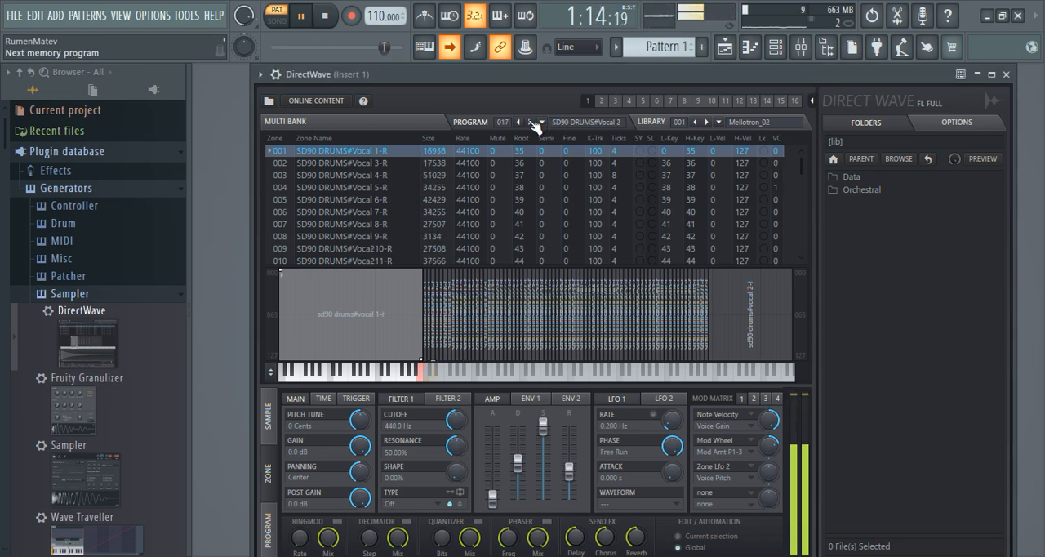
pyautogui.click(531, 121)
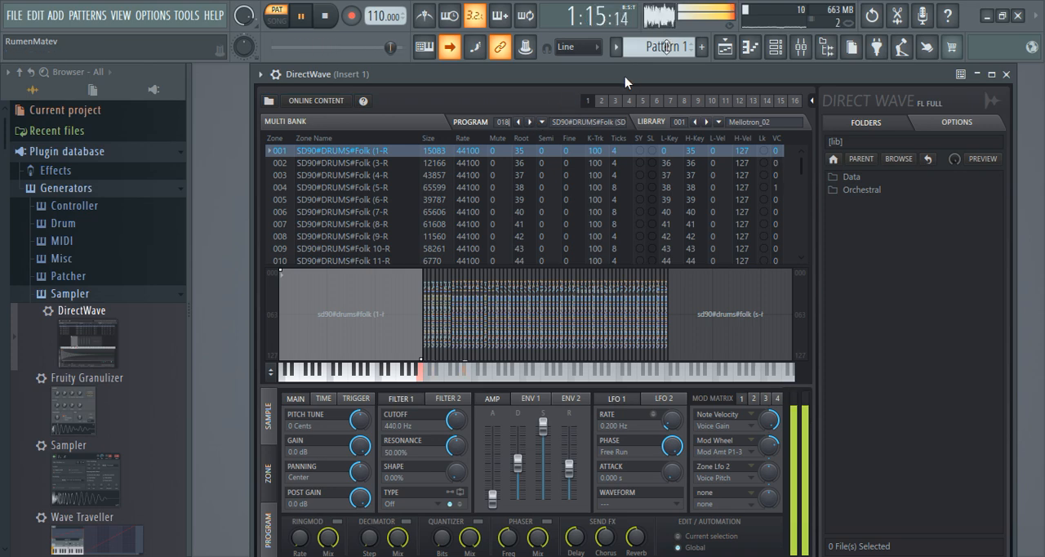
# Step: Reopen the piano roll and transpose the eight A#3 notes down to G#3 to suit the 018 Folk kit
pyautogui.click(749, 49)
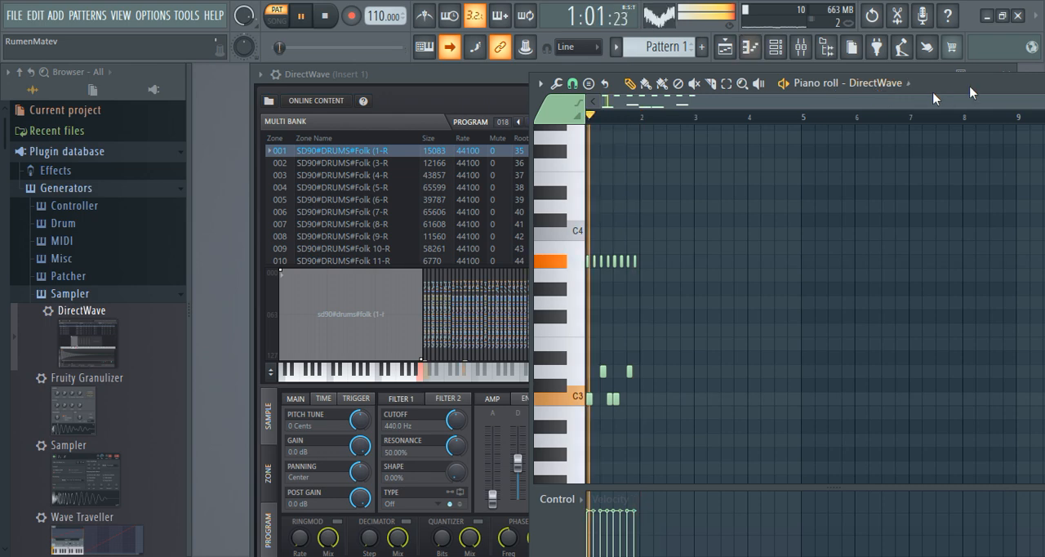
pyautogui.moveTo(970, 92); pyautogui.dragTo(714, 77)
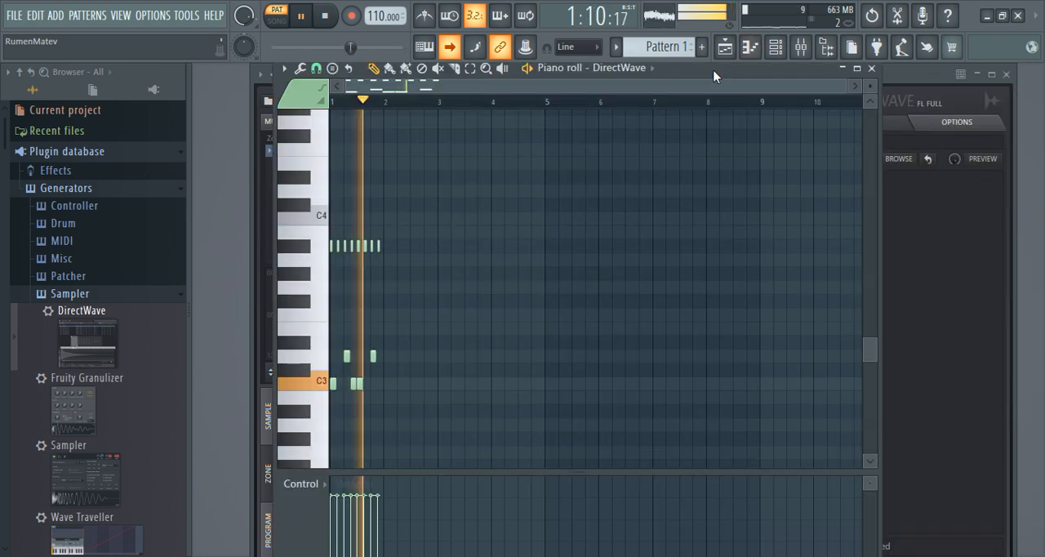
pyautogui.click(324, 16)
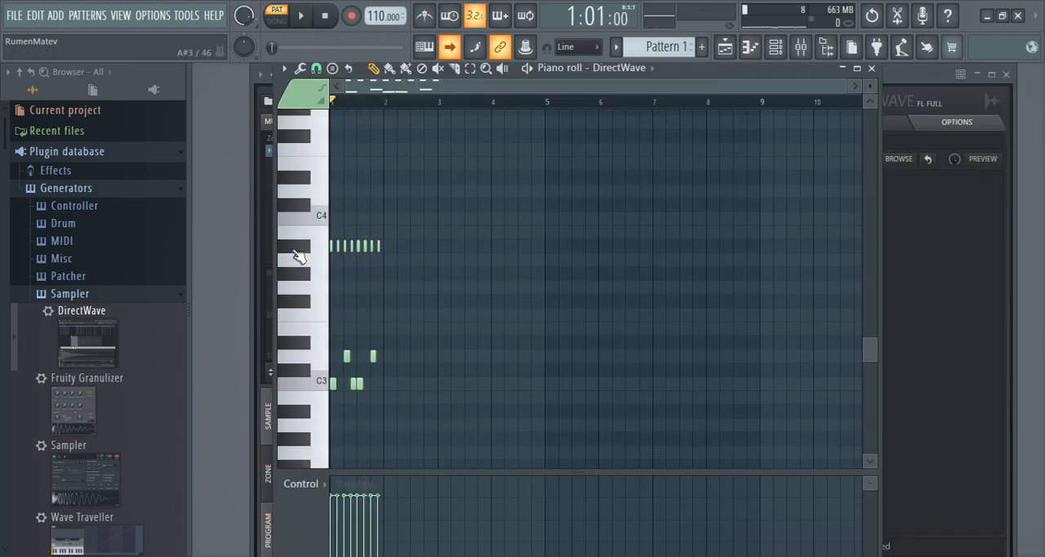
pyautogui.click(303, 274)
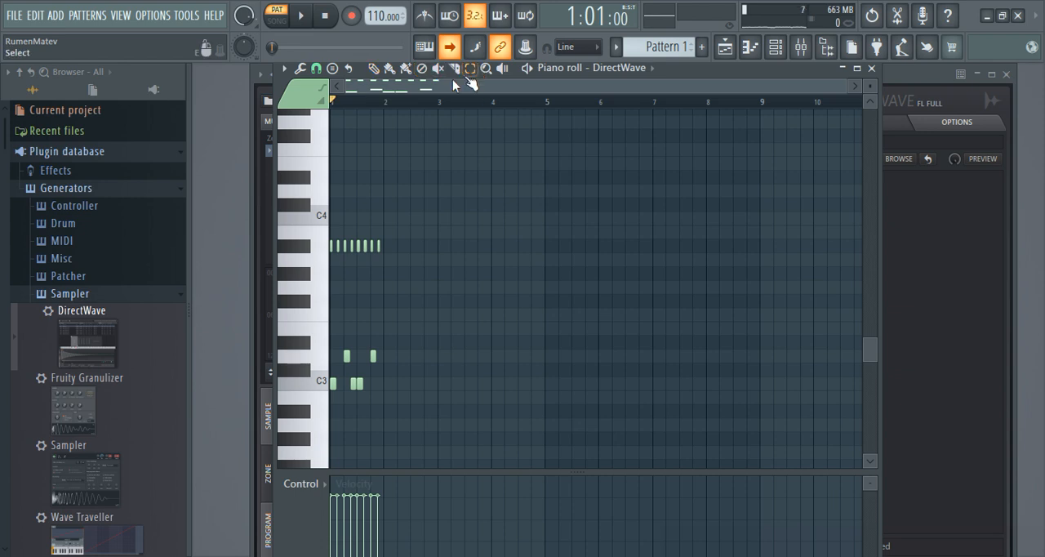
pyautogui.click(311, 251)
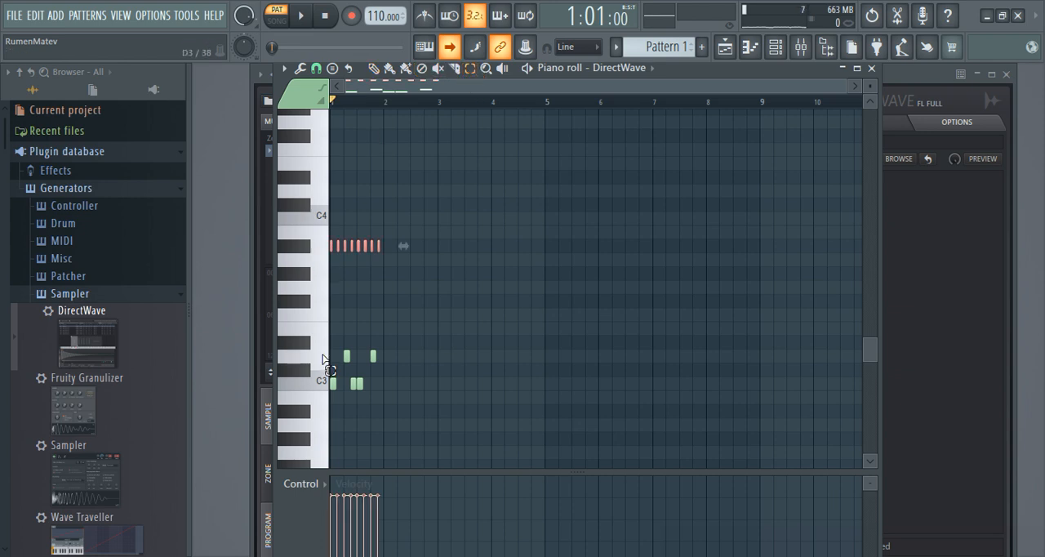
pyautogui.hotkey('shift', 'Down')
pyautogui.press('space')
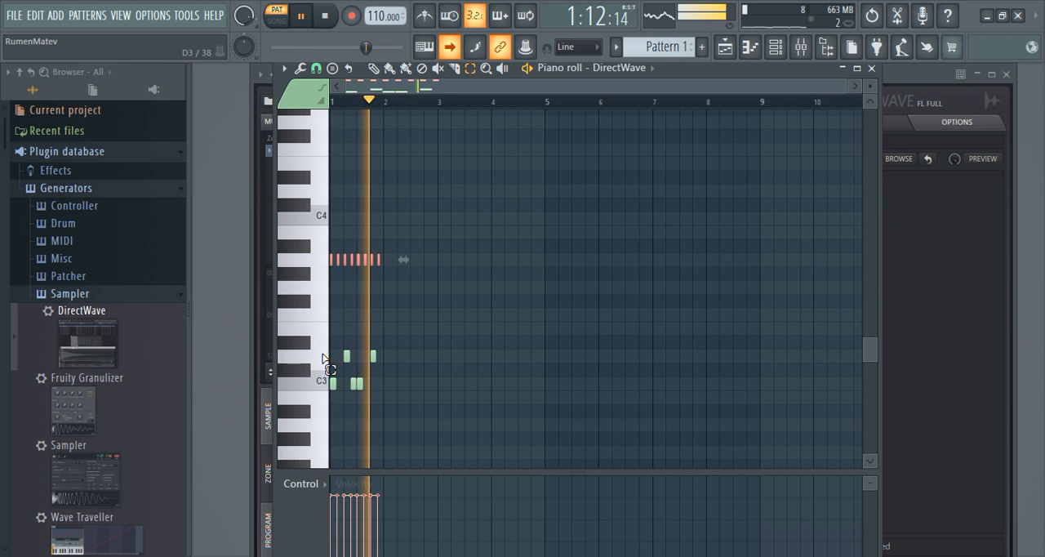
pyautogui.hotkey('shift', 'Down')
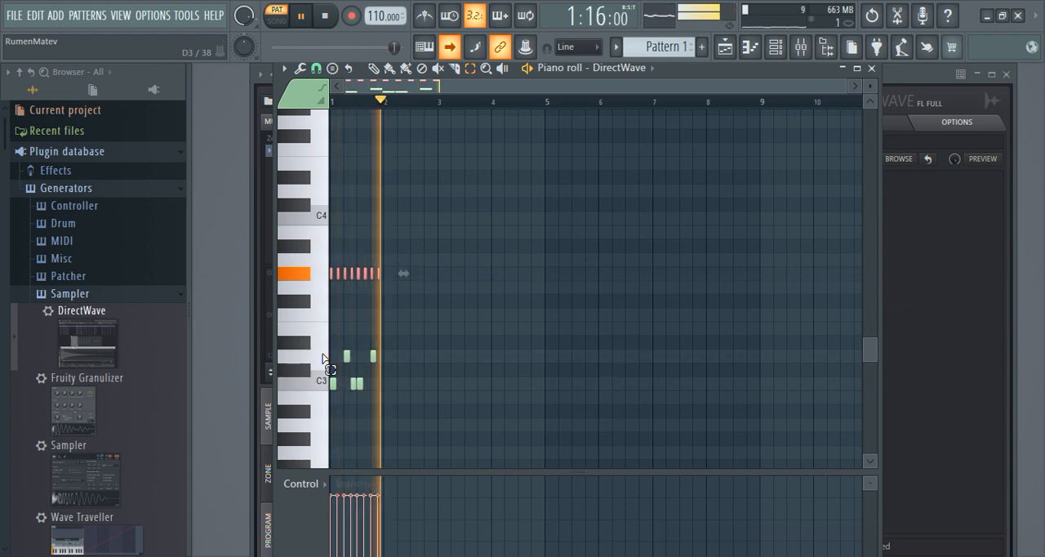
pyautogui.scroll(3, 325, 359)
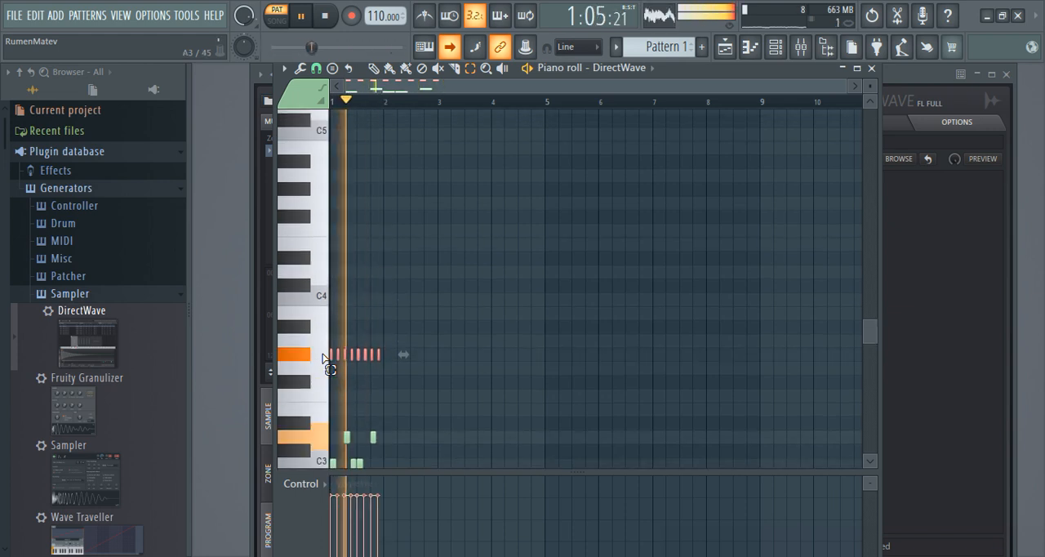
pyautogui.scroll(3, 325, 360)
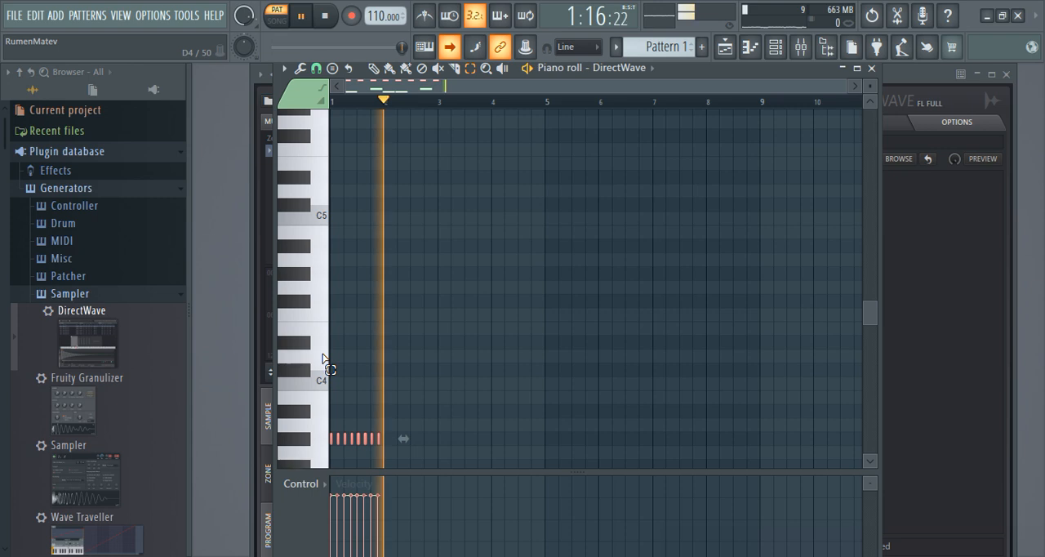
# Step: Maximize the piano roll, stop playback and preview the G#5, A#5 and C#6 keys of the Folk kit
pyautogui.click(857, 68)
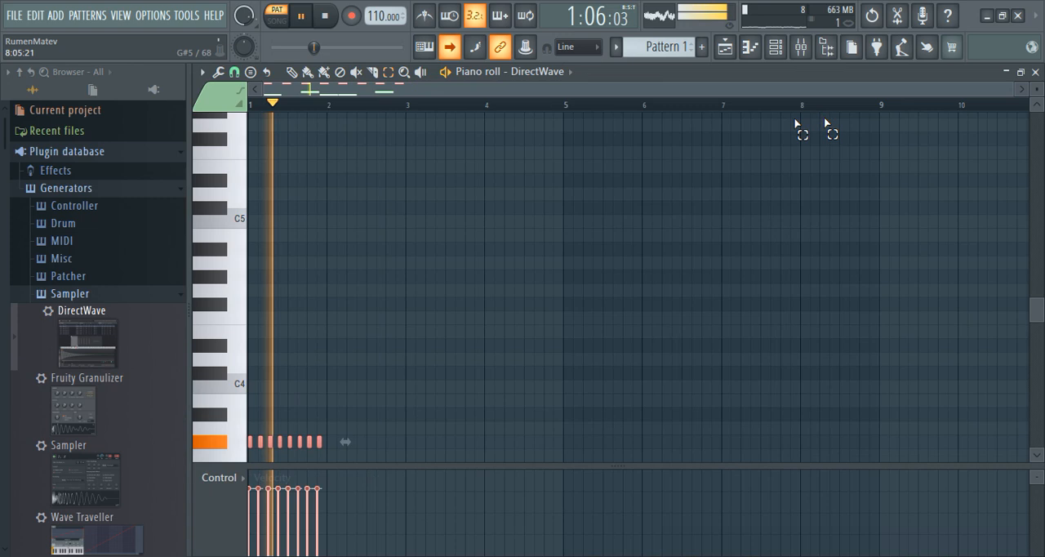
pyautogui.scroll(4, 642, 155)
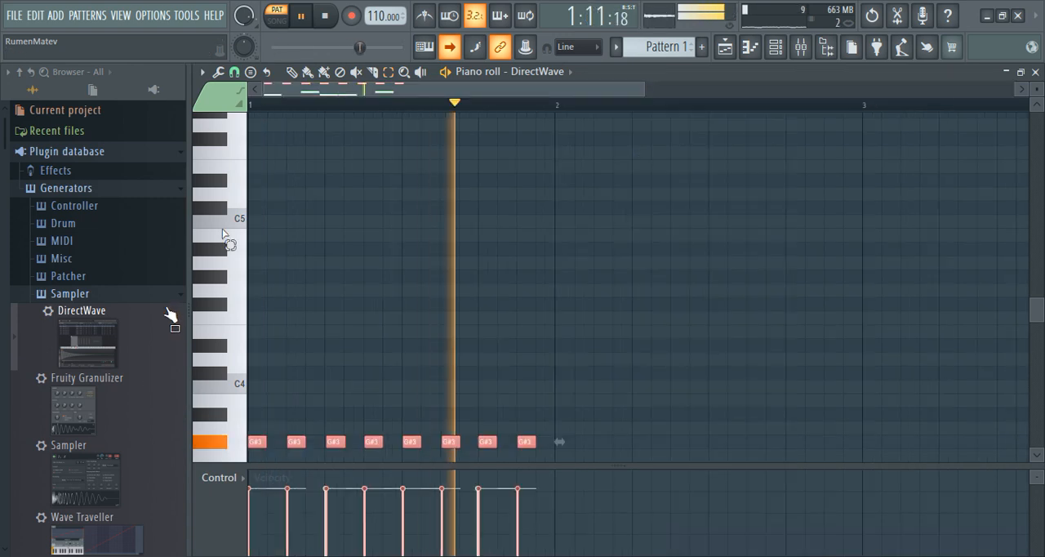
pyautogui.press('space')
pyautogui.scroll(4, 214, 302)
pyautogui.click(219, 276)
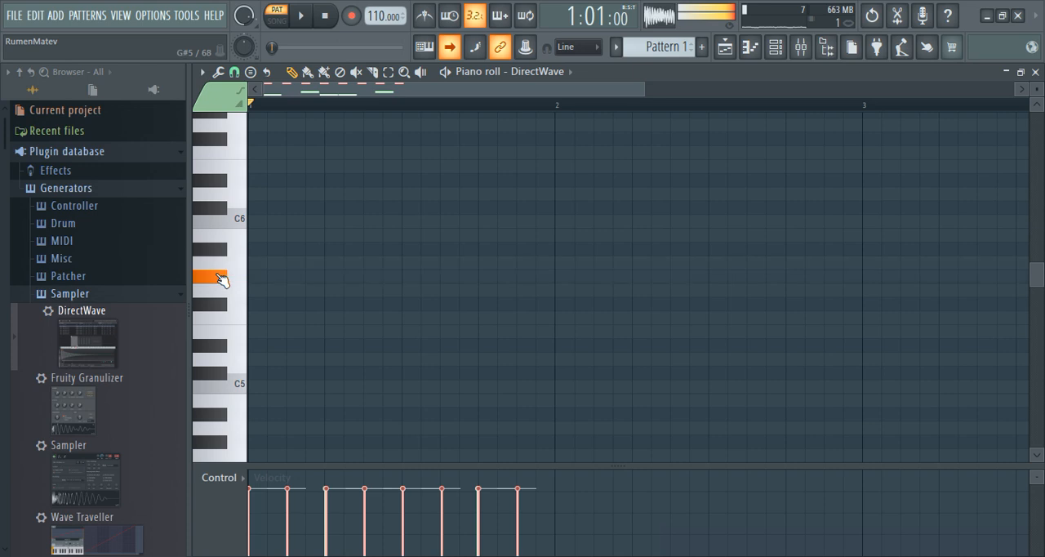
pyautogui.click(222, 252)
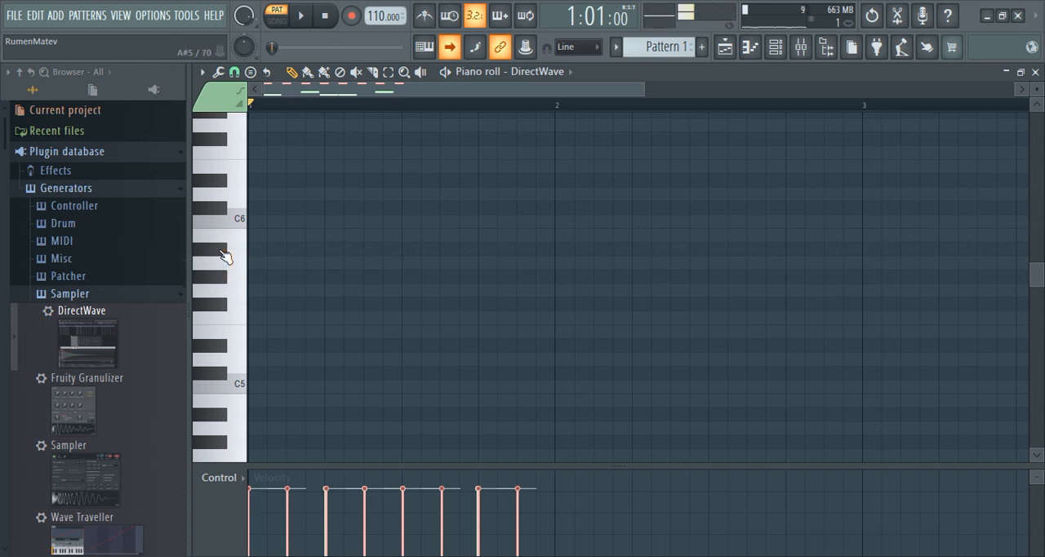
pyautogui.click(218, 208)
# Step: Transpose the eight G#3 notes up one octave to G#4 and restart the pattern
pyautogui.scroll(-10, 184, 313)
pyautogui.scroll(-3, 277, 302)
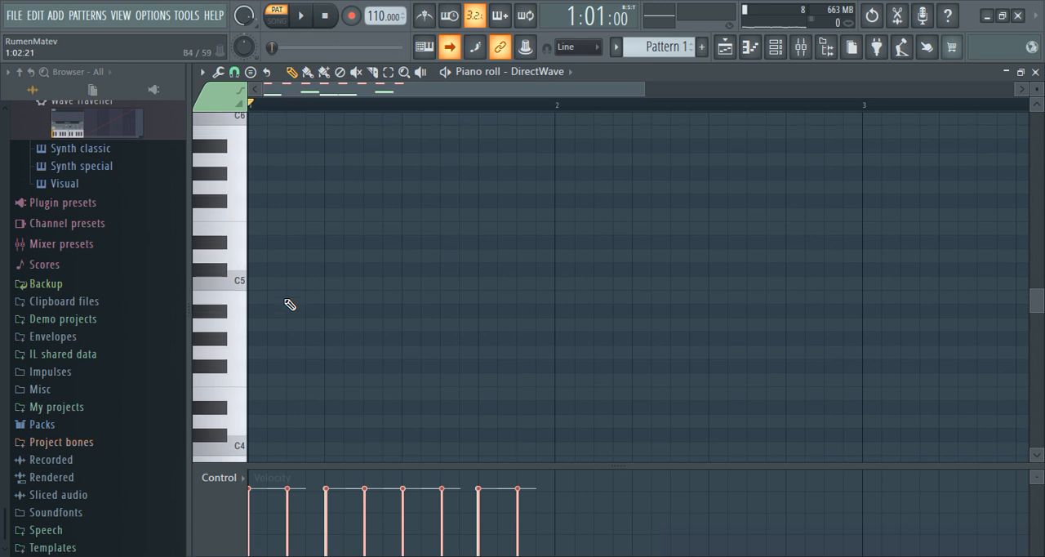
pyautogui.scroll(-6, 290, 305)
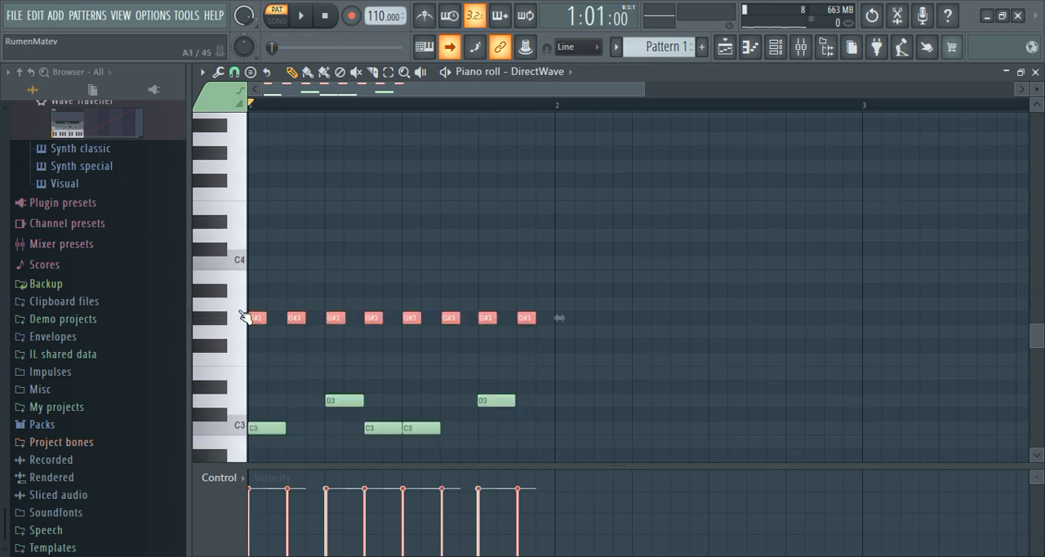
pyautogui.hotkey('ctrl', 'Up')
pyautogui.press('space')
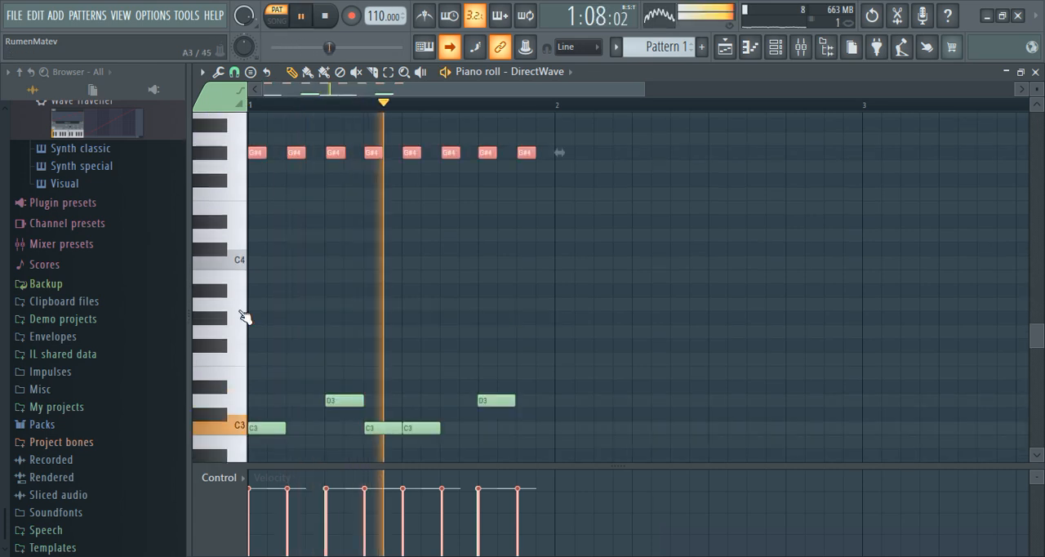
# Step: Try transposing the eight G#4 notes up by semitones to D#5 while the pattern plays
pyautogui.scroll(7, 245, 316)
pyautogui.hotkey('shift', 'Up')
pyautogui.hotkey('shift', 'Up')
pyautogui.hotkey('shift', 'Up')
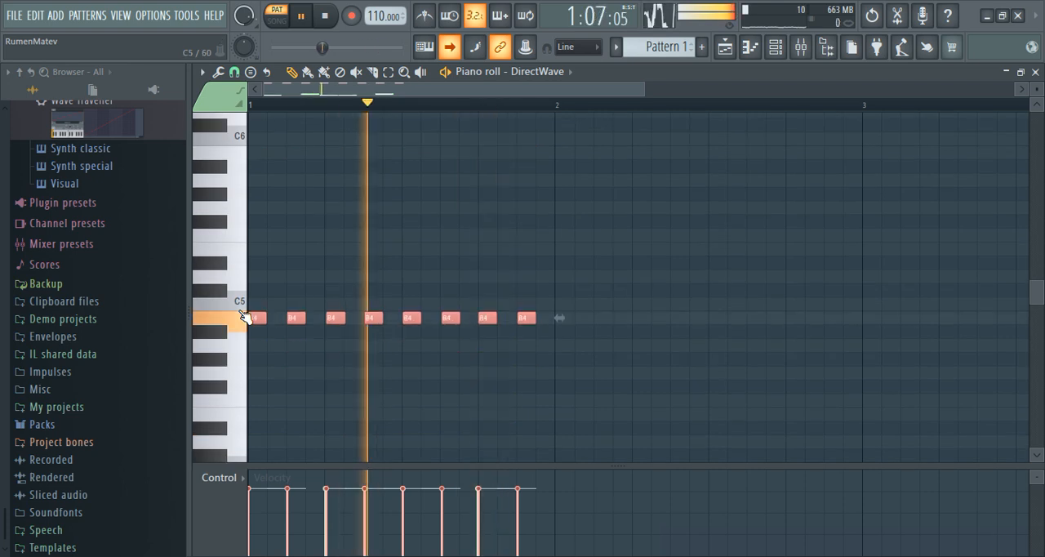
pyautogui.hotkey('shift', 'Up')
pyautogui.hotkey('shift', 'Up')
pyautogui.hotkey('shift', 'Up')
pyautogui.hotkey('shift', 'Up')
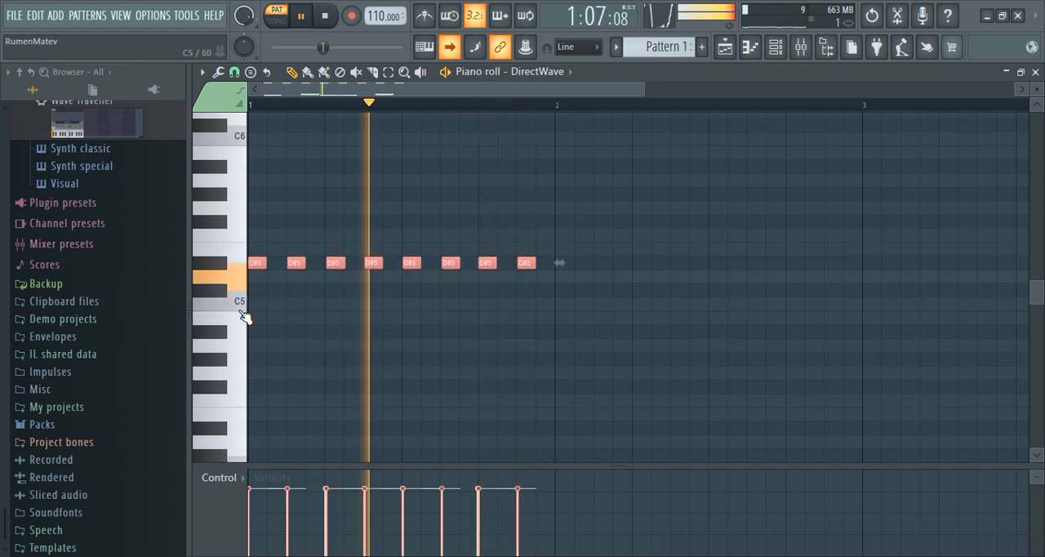
# Step: Transpose the eight D#5 notes back down by semitones to G#4
pyautogui.hotkey('shift', 'Down')
pyautogui.hotkey('shift', 'Down')
pyautogui.hotkey('shift', 'Down')
pyautogui.hotkey('shift', 'Down')
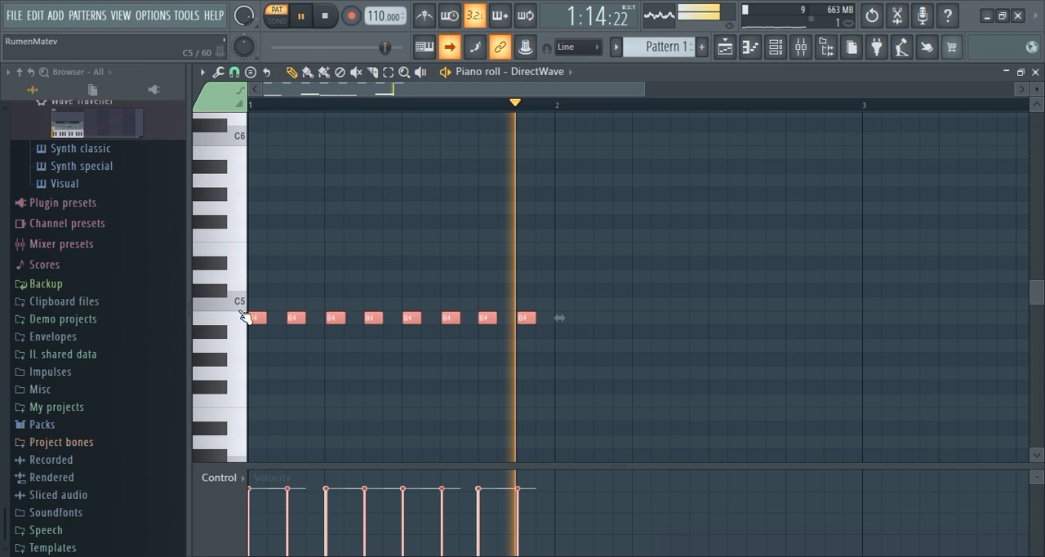
pyautogui.hotkey('shift', 'Down')
pyautogui.hotkey('shift', 'Down')
pyautogui.hotkey('shift', 'Down')
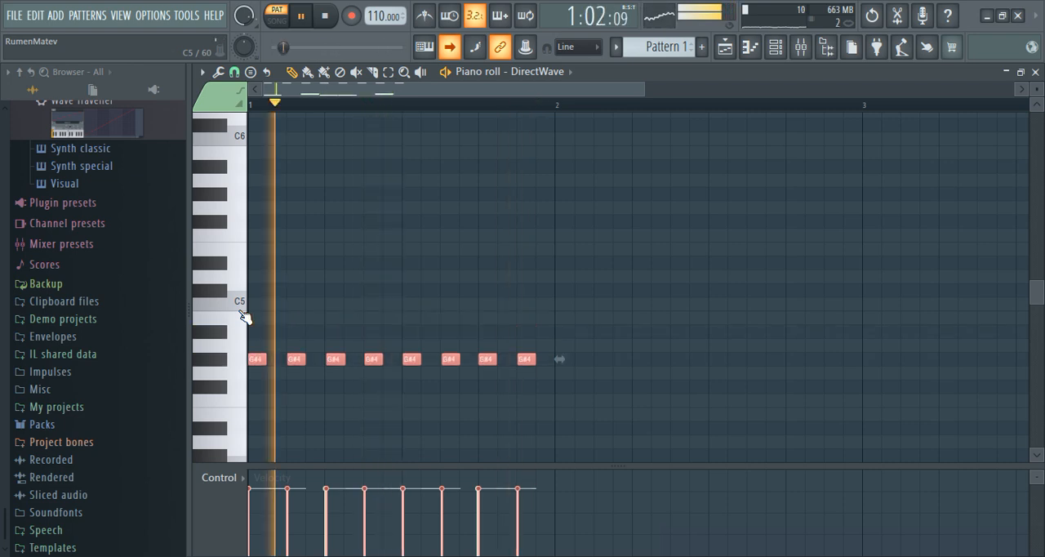
# Step: Transpose the eight G#4 notes up by semitones to A#5, listening to each drum sound
pyautogui.hotkey('shift', 'Up')
pyautogui.hotkey('shift', 'Up')
pyautogui.hotkey('shift', 'Up')
pyautogui.hotkey('shift', 'Up')
pyautogui.hotkey('shift', 'Up')
pyautogui.hotkey('shift', 'Up')
pyautogui.hotkey('shift', 'Up')
pyautogui.hotkey('shift', 'Up')
pyautogui.hotkey('shift', 'Up')
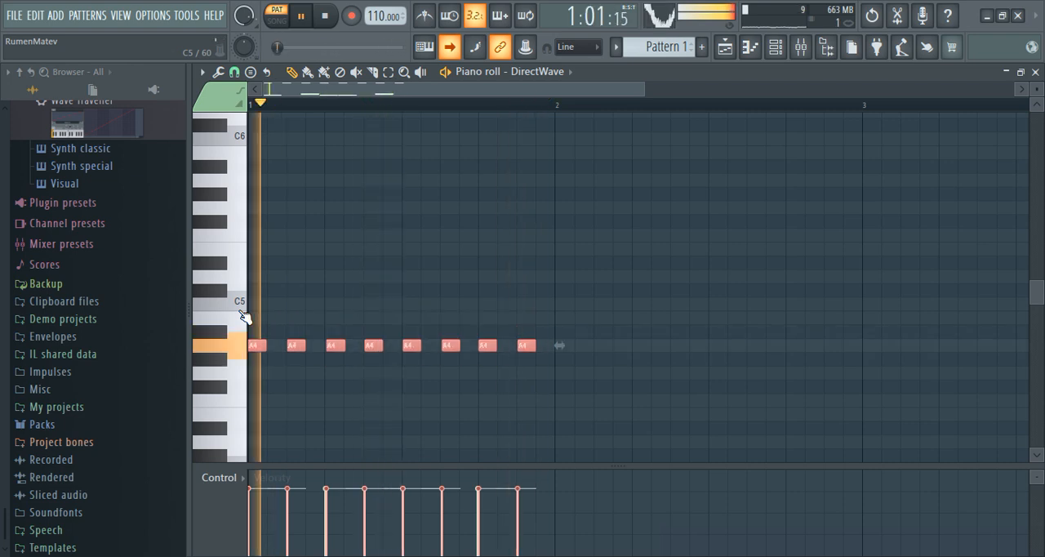
pyautogui.hotkey('shift', 'Up')
pyautogui.hotkey('shift', 'Up')
pyautogui.hotkey('shift', 'Up')
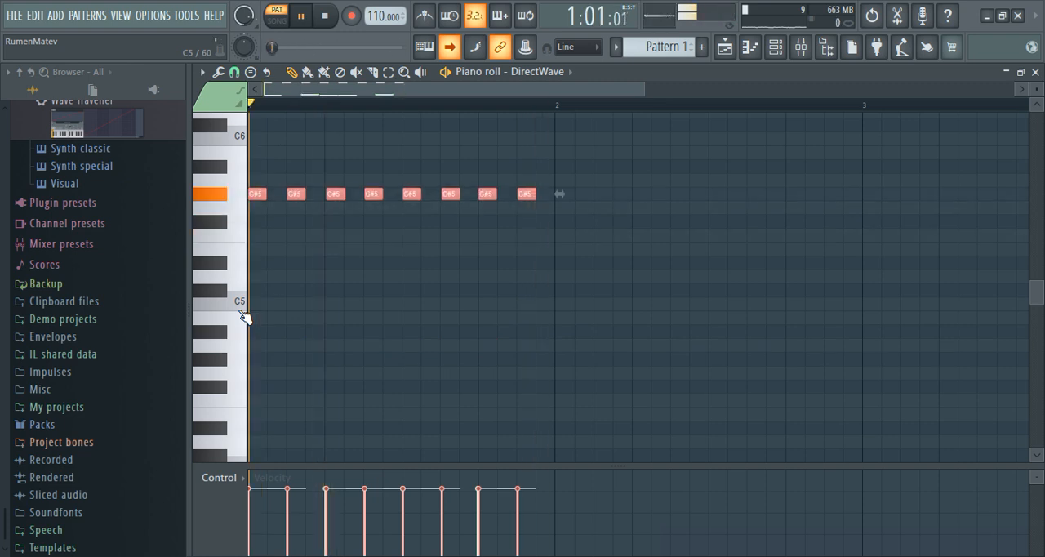
pyautogui.hotkey('shift', 'Up')
pyautogui.hotkey('shift', 'Up')
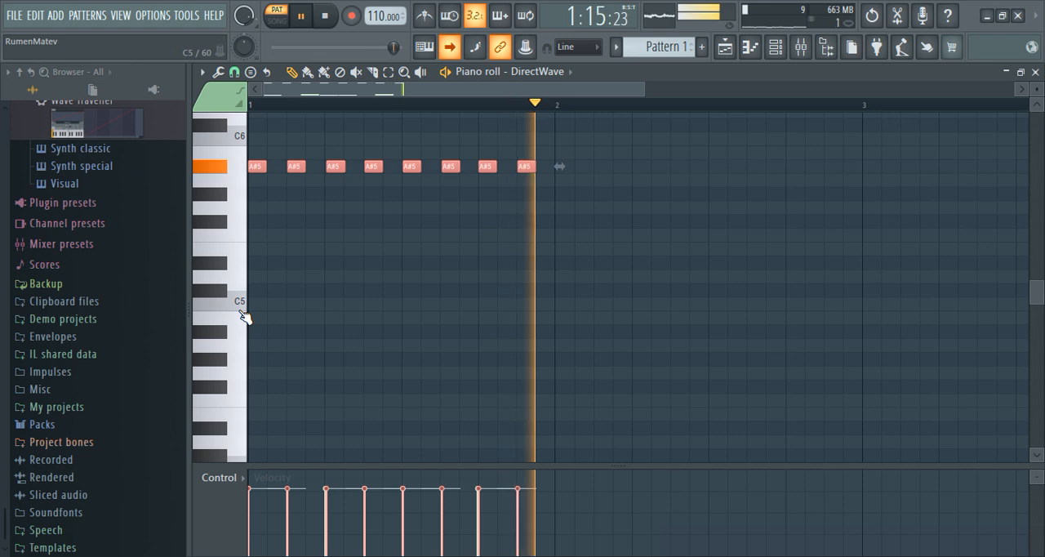
# Step: Continue transposing the eight A#5 notes up through D6 to A6 with the pattern playing
pyautogui.scroll(2, 243, 316)
pyautogui.scroll(2, 244, 317)
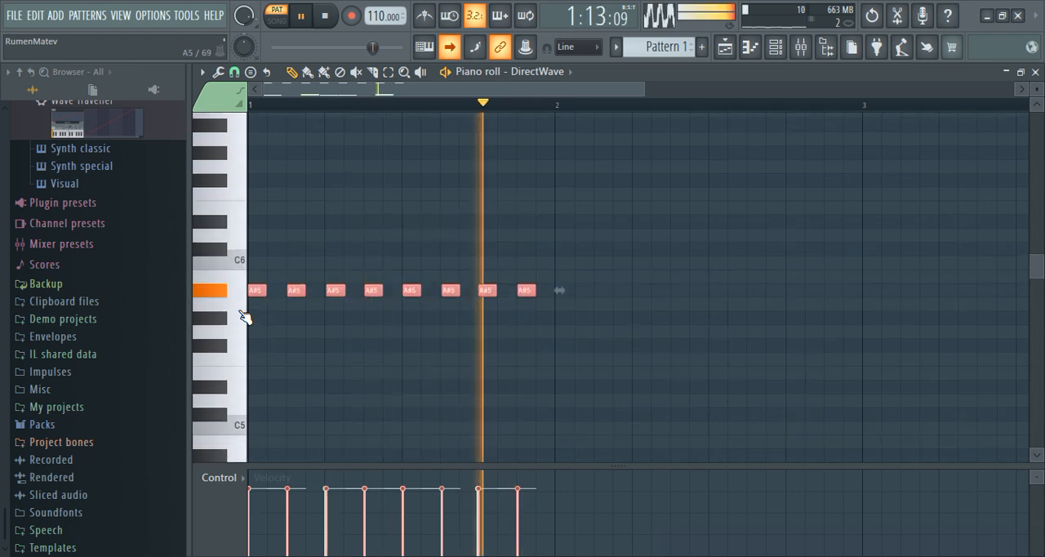
pyautogui.hotkey('shift', 'Up')
pyautogui.hotkey('shift', 'Up')
pyautogui.hotkey('shift', 'Up')
pyautogui.hotkey('shift', 'Up')
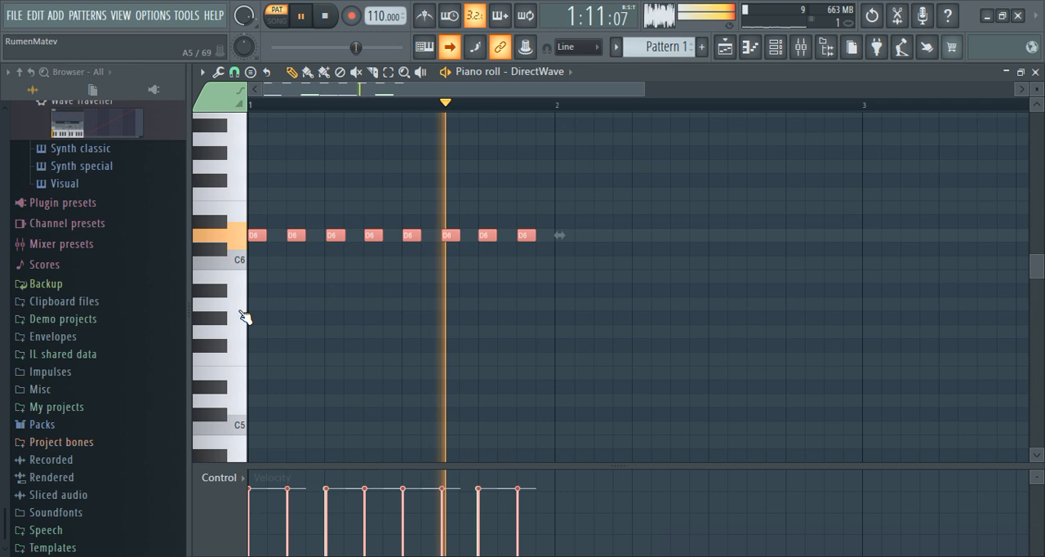
pyautogui.hotkey('shift', 'Up')
pyautogui.hotkey('shift', 'Up')
pyautogui.hotkey('shift', 'Up')
pyautogui.hotkey('shift', 'Up')
pyautogui.hotkey('shift', 'Up')
pyautogui.hotkey('shift', 'Up')
pyautogui.hotkey('shift', 'Up')
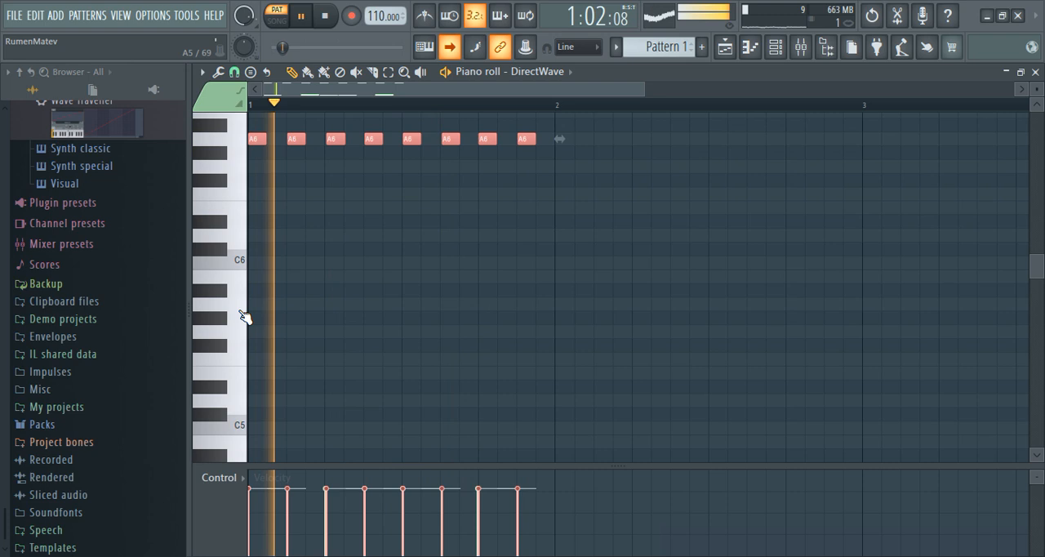
# Step: Transpose the eight A6 notes up through B6 and D7 to E7
pyautogui.hotkey('shift', 'Up')
pyautogui.hotkey('shift', 'Up')
pyautogui.hotkey('shift', 'Up')
pyautogui.hotkey('shift', 'Up')
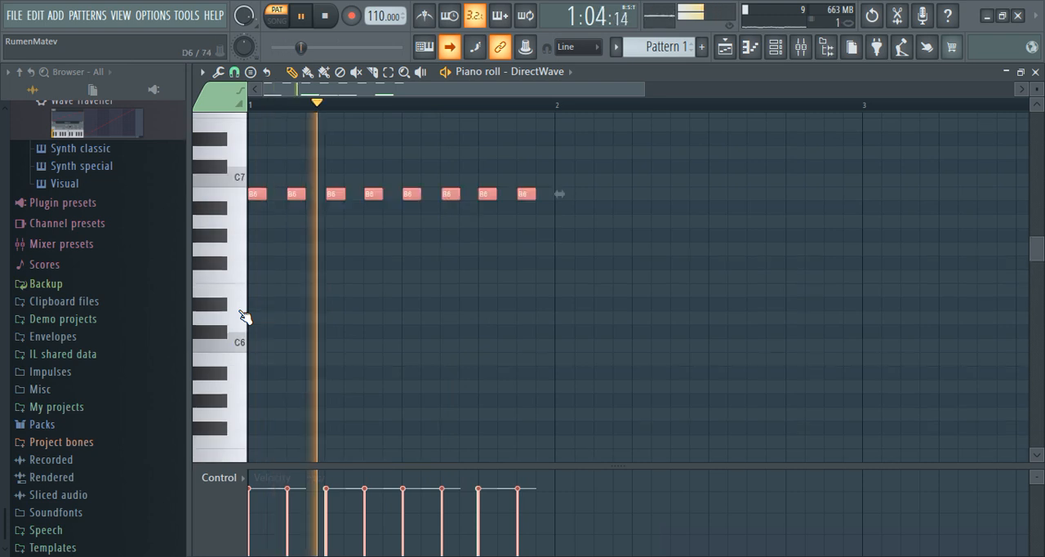
pyautogui.hotkey('shift', 'Up')
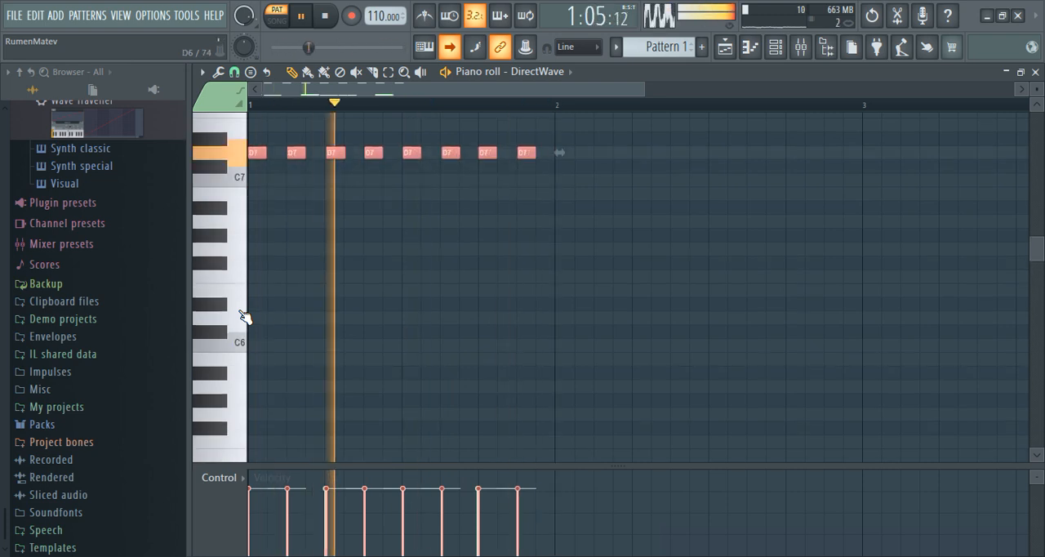
pyautogui.hotkey('shift', 'Up')
pyautogui.hotkey('shift', 'Up')
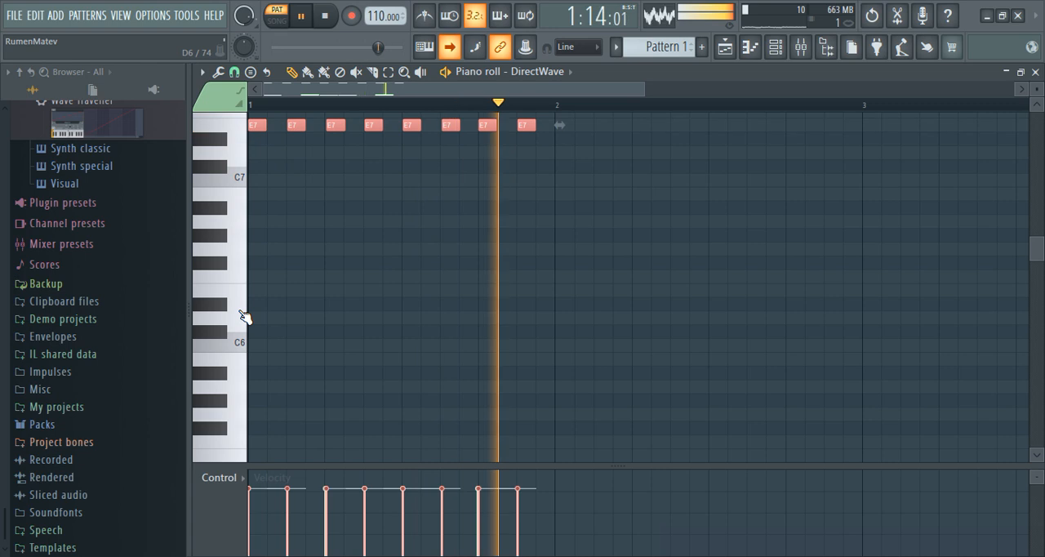
# Step: Transpose the eight E7 notes up to A7, then one semitone back down to G#7
pyautogui.hotkey('shift', 'Up')
pyautogui.hotkey('shift', 'Up')
pyautogui.hotkey('shift', 'Up')
pyautogui.hotkey('shift', 'Up')
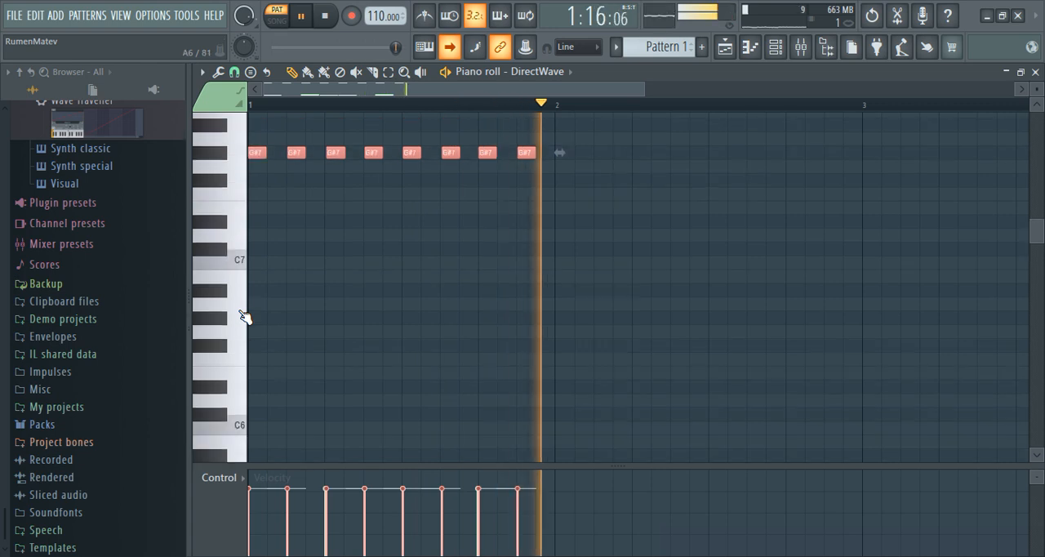
pyautogui.hotkey('shift', 'Up')
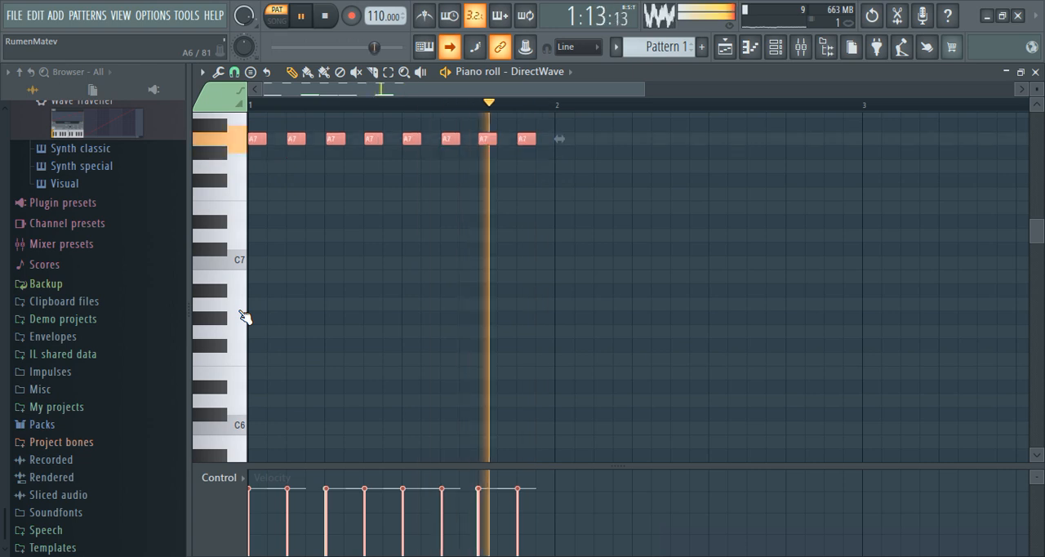
pyautogui.hotkey('shift', 'Down')
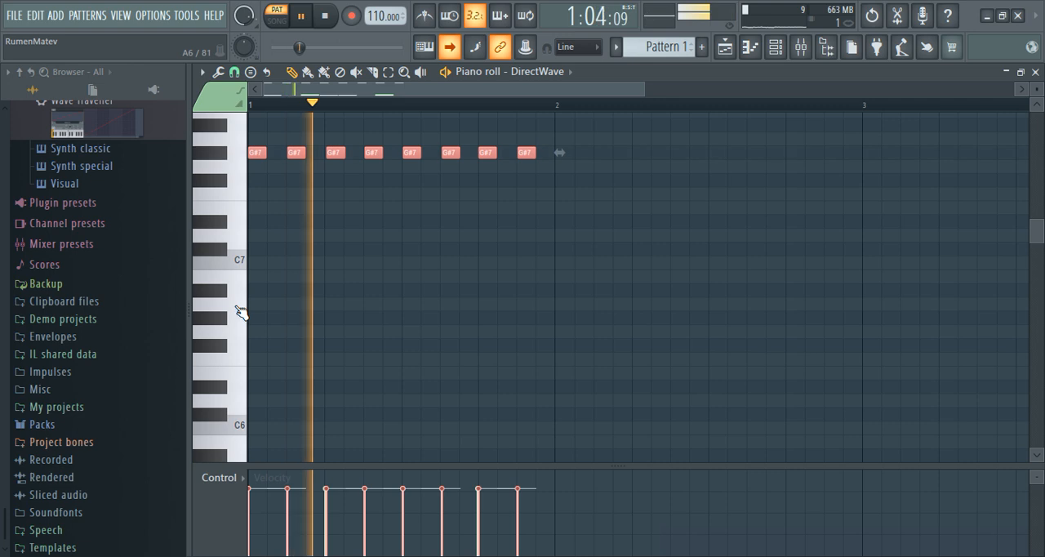
# Step: Select the two D3 notes, then take the piano roll out of full size to get back to DirectWave
pyautogui.scroll(-8, 236, 307)
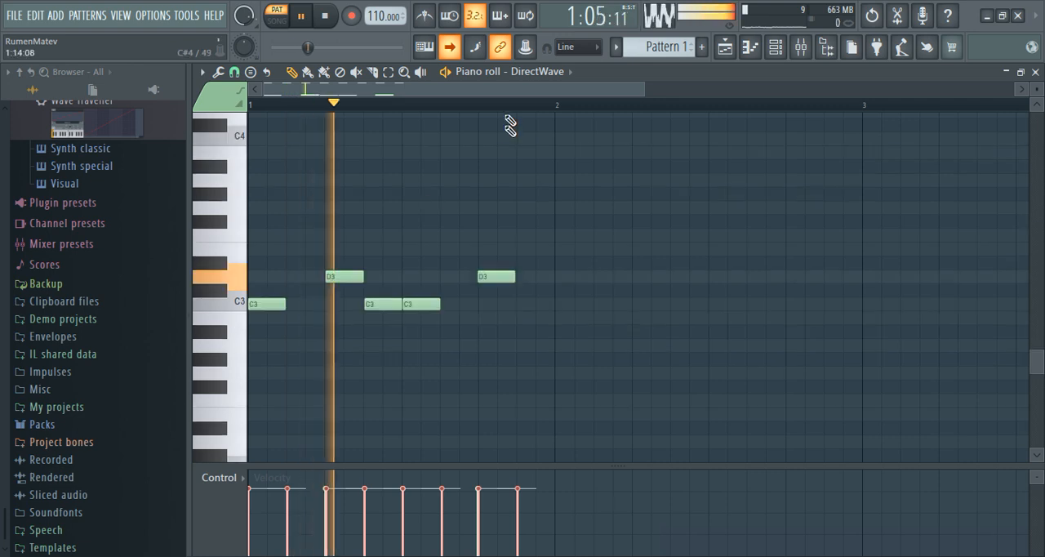
pyautogui.click(388, 71)
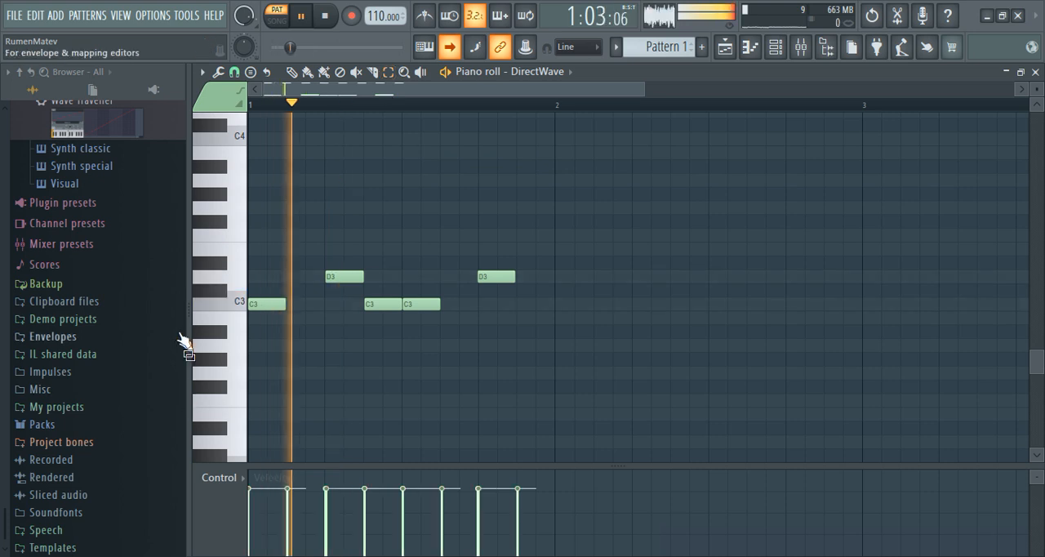
pyautogui.click(226, 277)
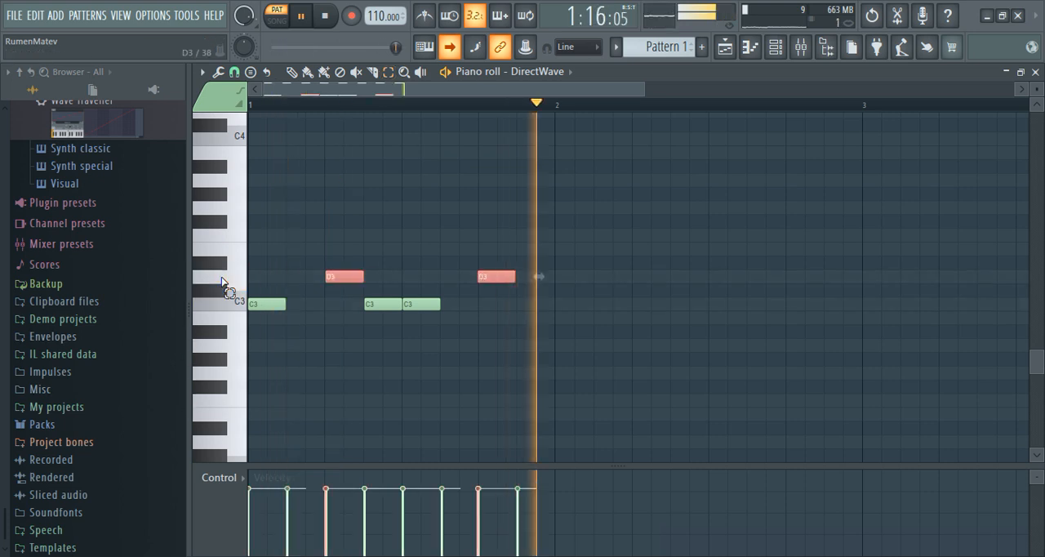
pyautogui.click(1019, 74)
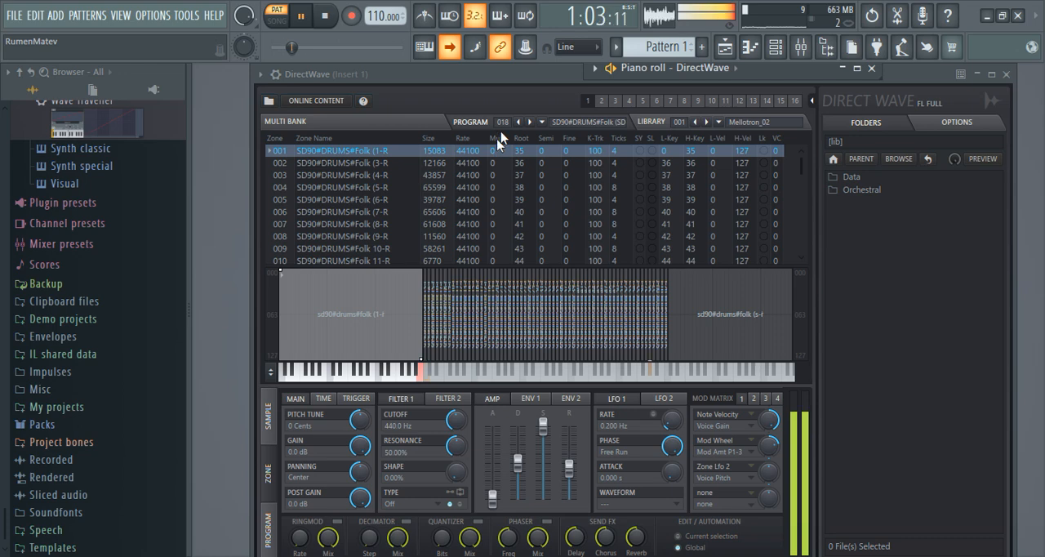
# Step: Audition the 019 Folk, 020 Heavy and 021 House drum kits with the pattern playing
pyautogui.click(532, 121)
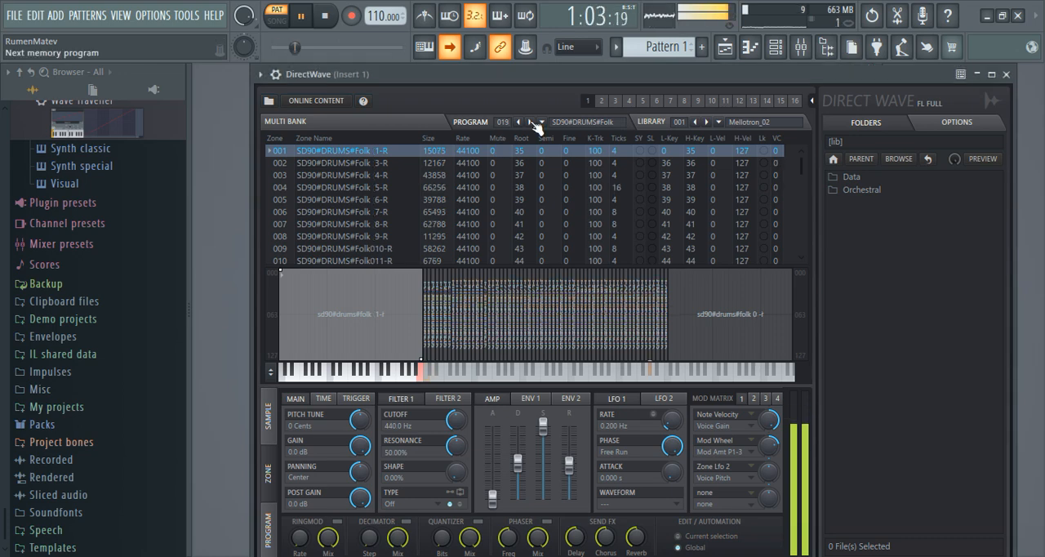
pyautogui.click(532, 122)
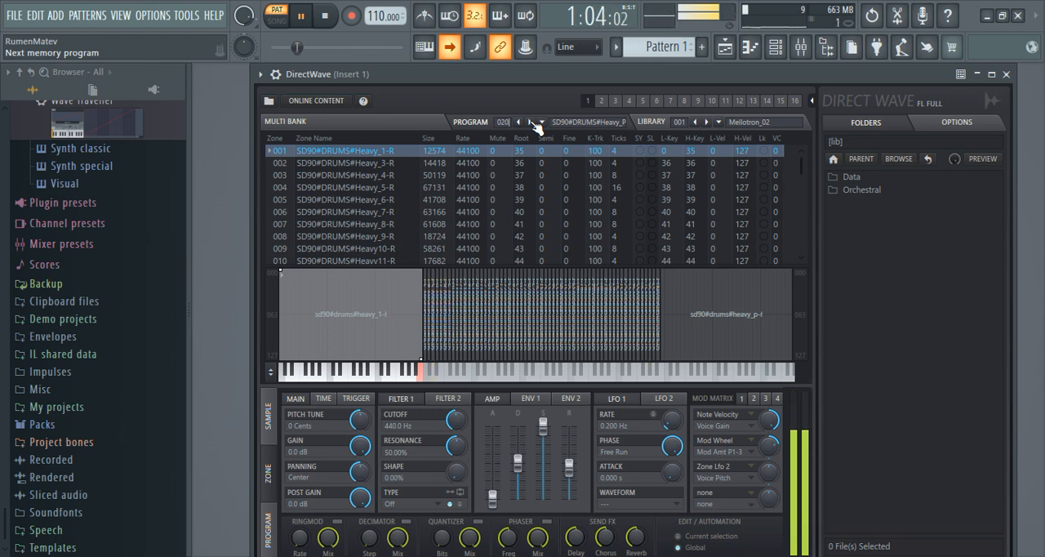
pyautogui.click(531, 121)
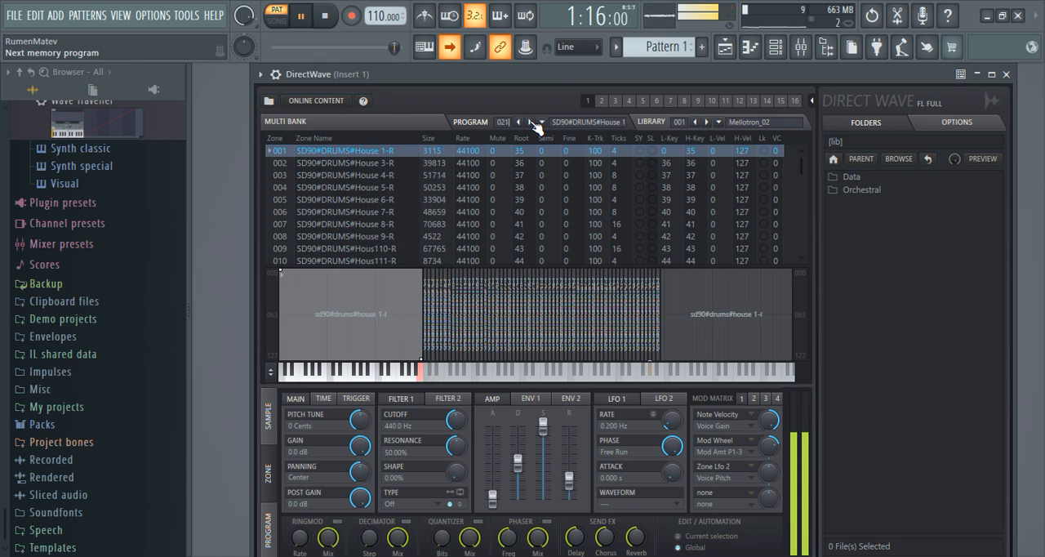
# Step: Transpose the eight G#7 notes in the piano roll four octaves down to G#3, then minimize the piano roll
pyautogui.click(750, 49)
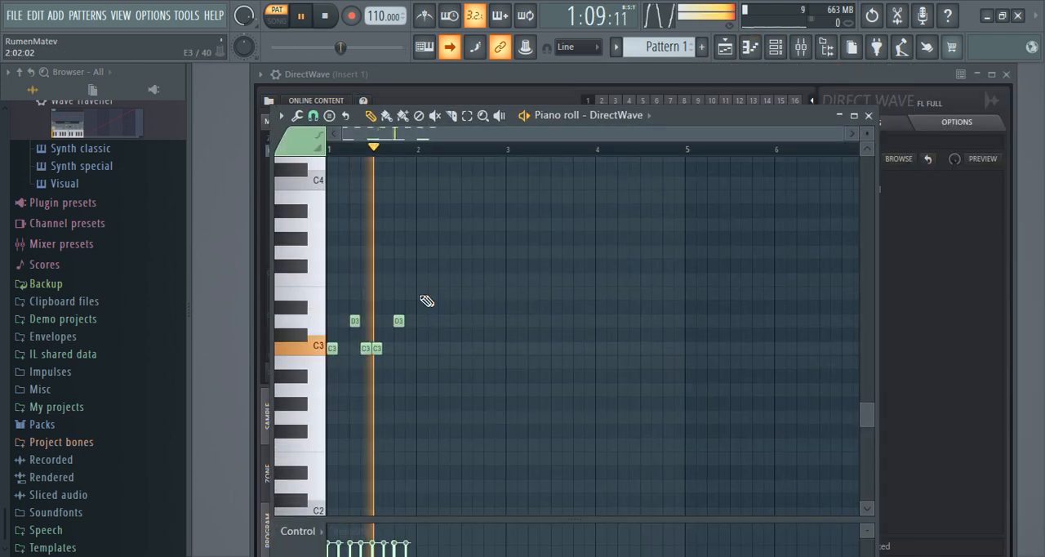
pyautogui.scroll(10, 426, 300)
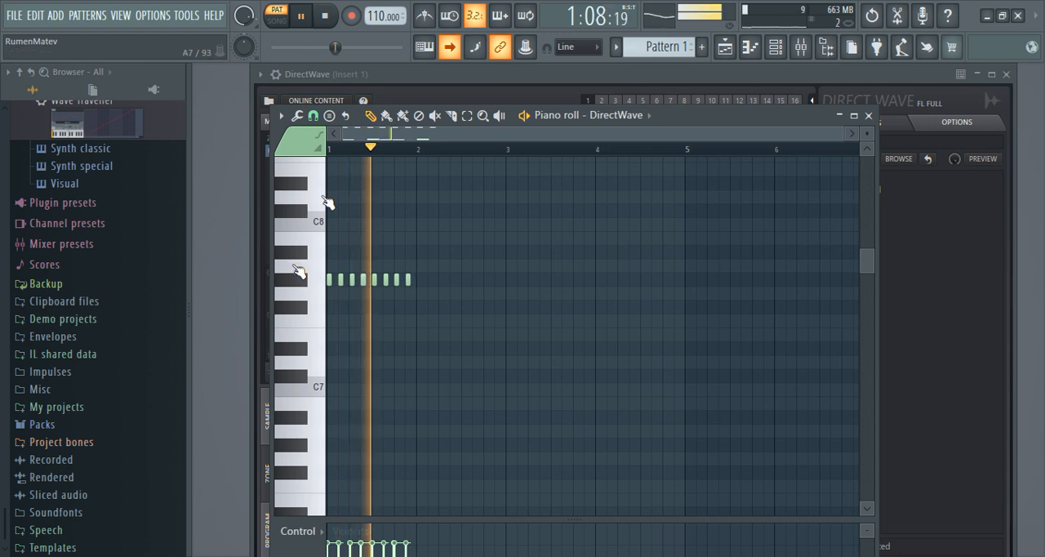
pyautogui.hotkey('ctrl', 'a')
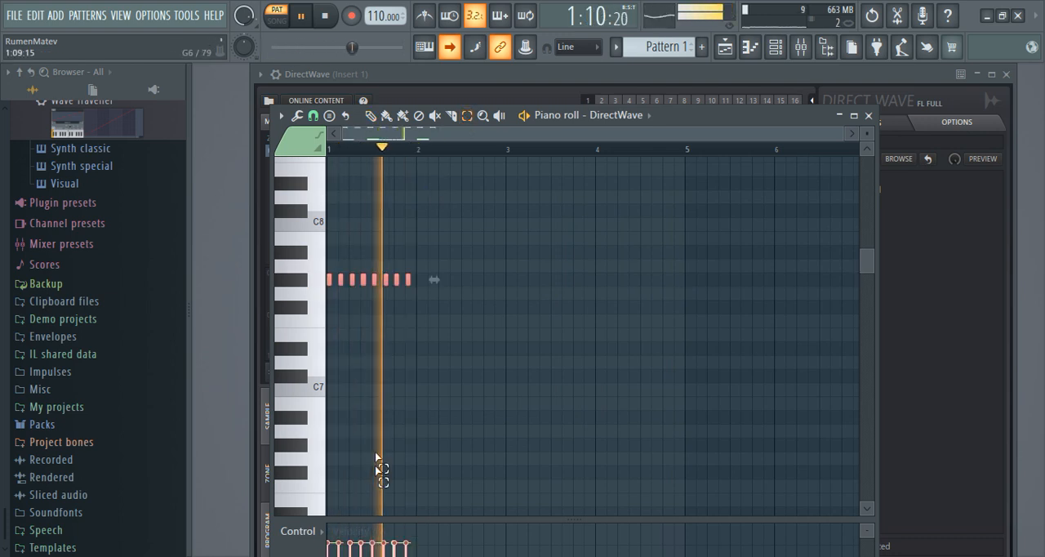
pyautogui.hotkey('ctrl', 'Down')
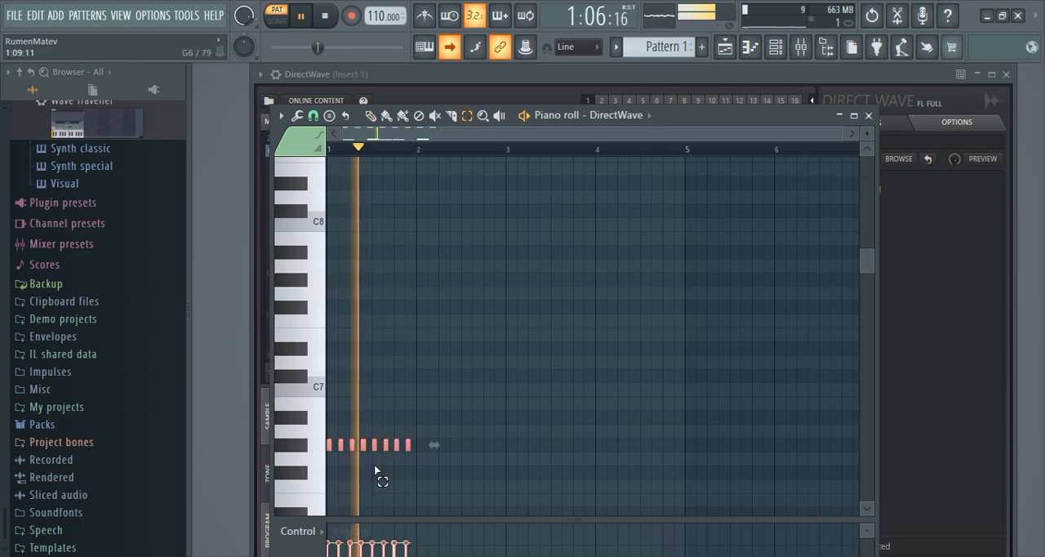
pyautogui.hotkey('ctrl', 'Down')
pyautogui.scroll(-2, 375, 466)
pyautogui.scroll(-8, 375, 469)
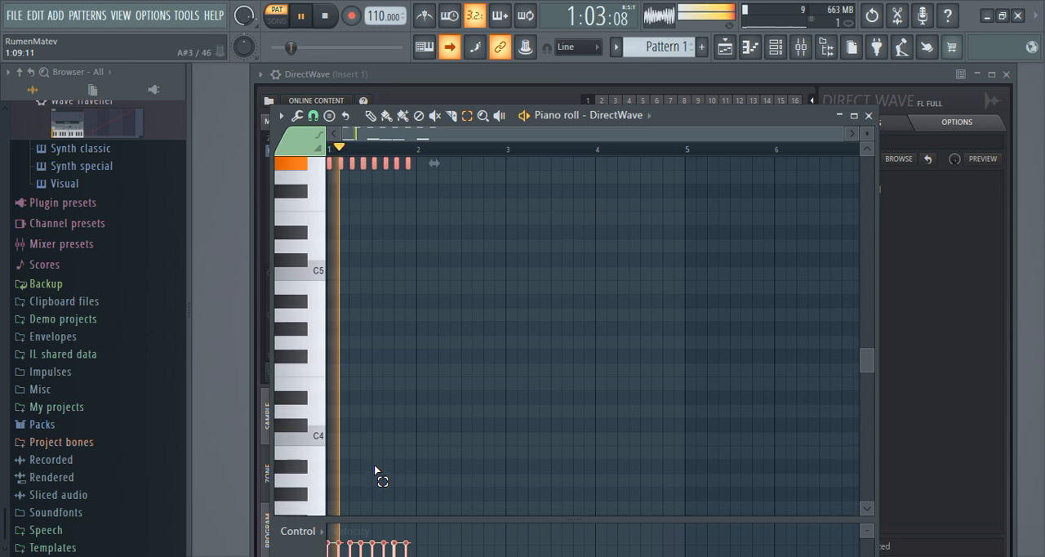
pyautogui.hotkey('ctrl', 'Down')
pyautogui.hotkey('ctrl', 'Down')
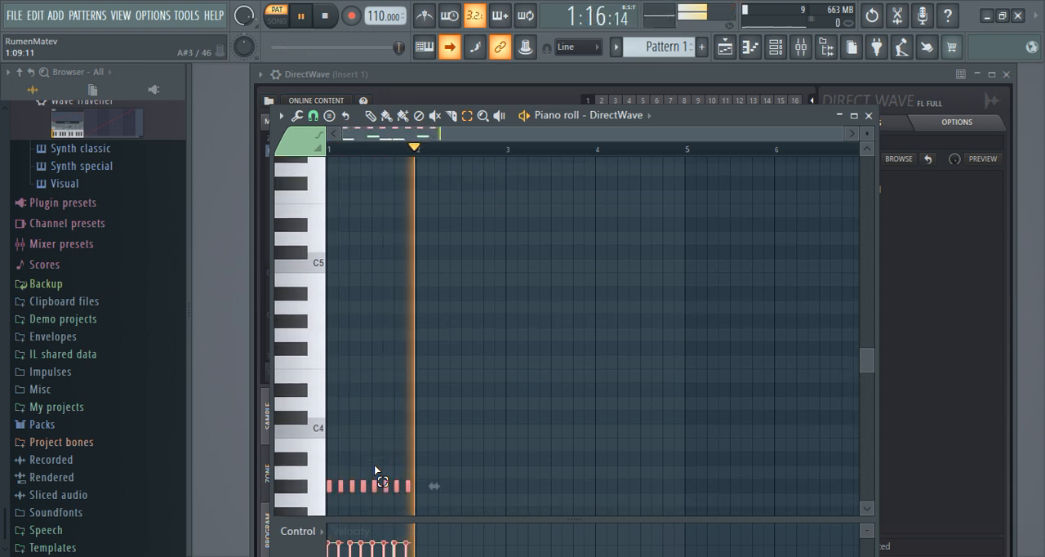
pyautogui.scroll(-4, 374, 464)
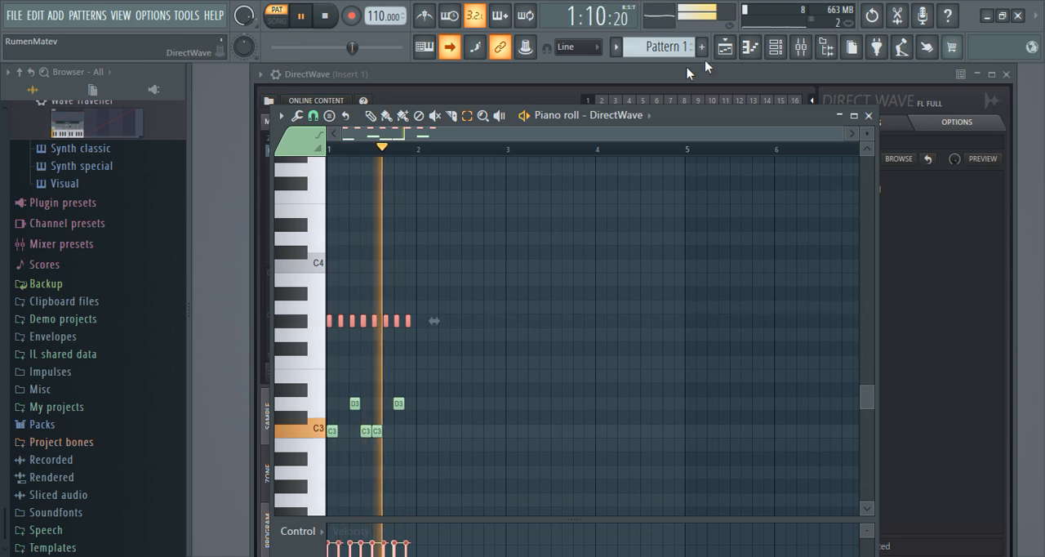
pyautogui.click(839, 115)
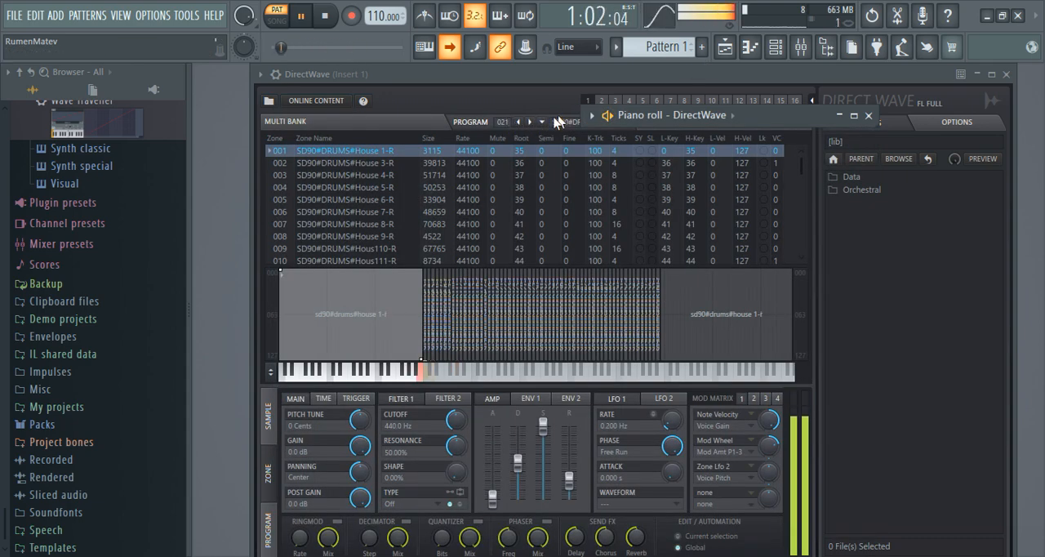
# Step: Audition the drum kits from 022 Jazz through 023 and 024 Live Kit to 025 Rock 1 with the pattern playing
pyautogui.click(550, 122)
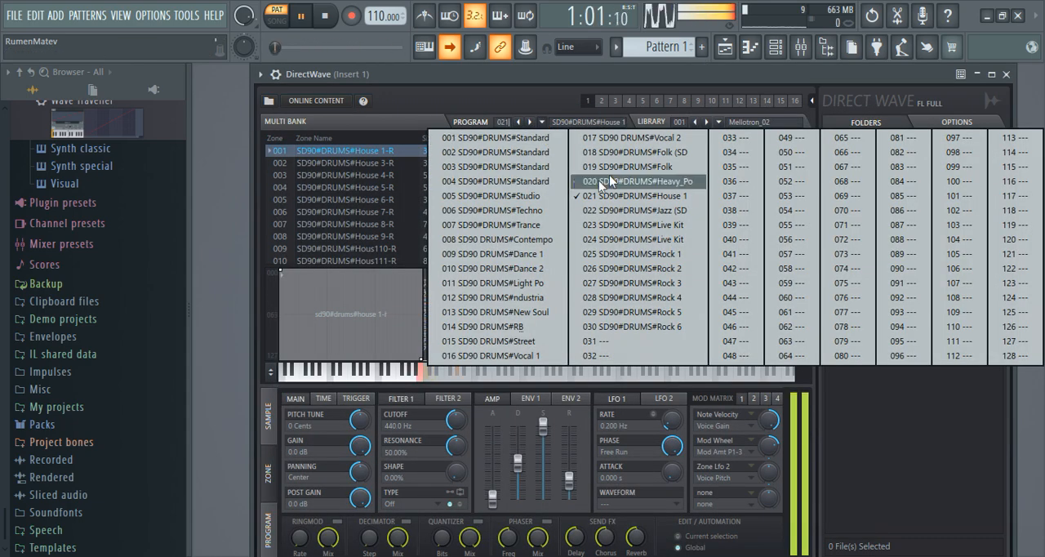
pyautogui.click(645, 213)
pyautogui.click(531, 122)
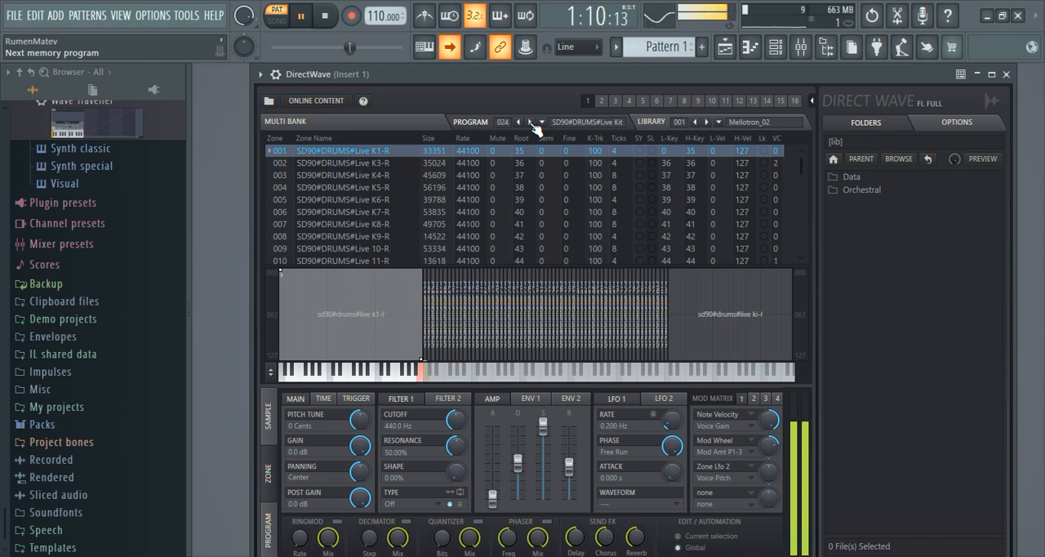
pyautogui.click(531, 122)
pyautogui.click(531, 122)
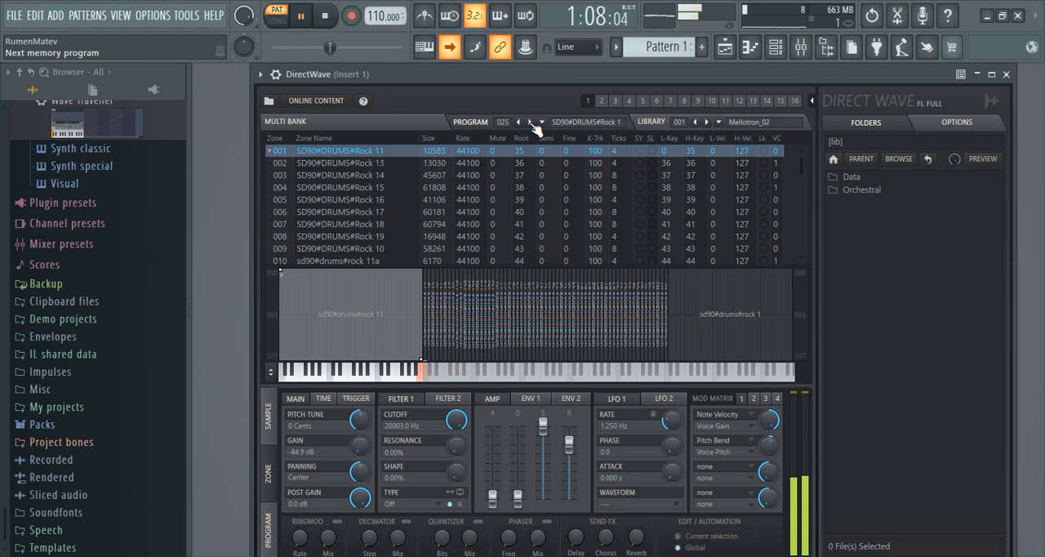
# Step: Try the amp envelope's decay and sustain for the Rock 1 kit and set its release to 0.308 s
pyautogui.moveTo(575, 449)
pyautogui.mouseDown()
pyautogui.moveTo(575, 500)
pyautogui.moveTo(569, 463)
pyautogui.mouseUp()
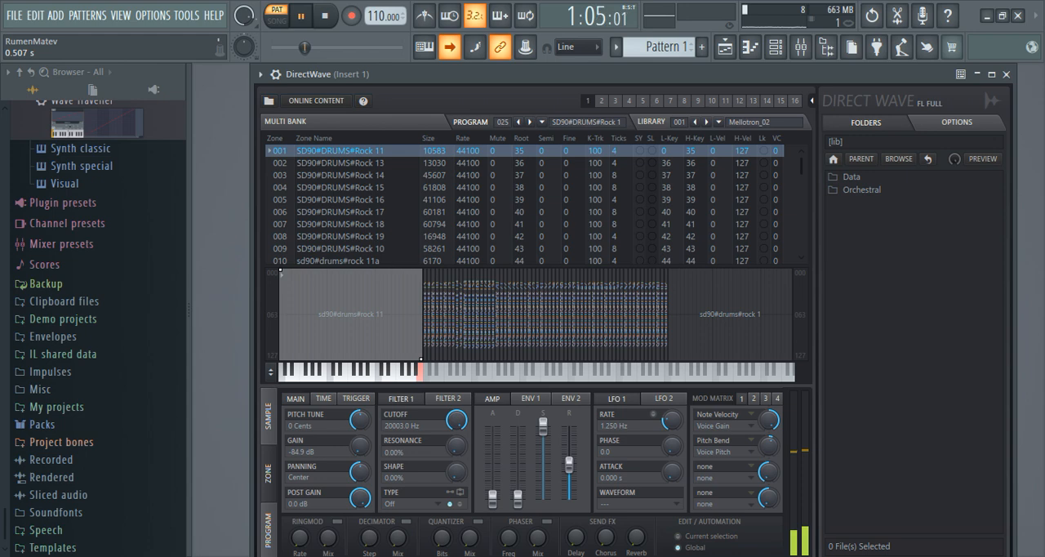
pyautogui.moveTo(517, 497)
pyautogui.mouseDown()
pyautogui.moveTo(518, 423)
pyautogui.moveTo(517, 495)
pyautogui.mouseUp()
pyautogui.moveTo(543, 422); pyautogui.dragTo(543, 462)
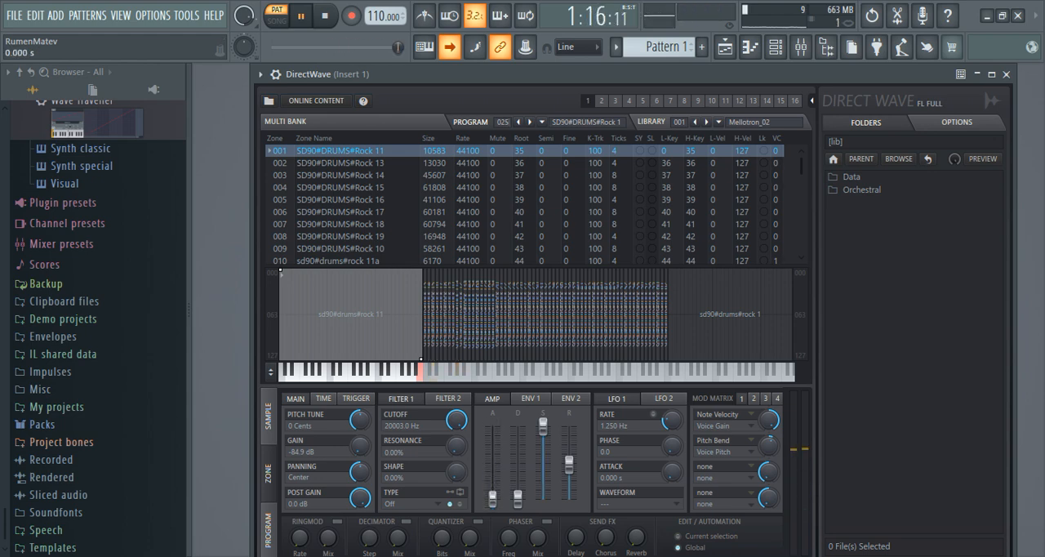
pyautogui.moveTo(570, 465); pyautogui.dragTo(574, 474)
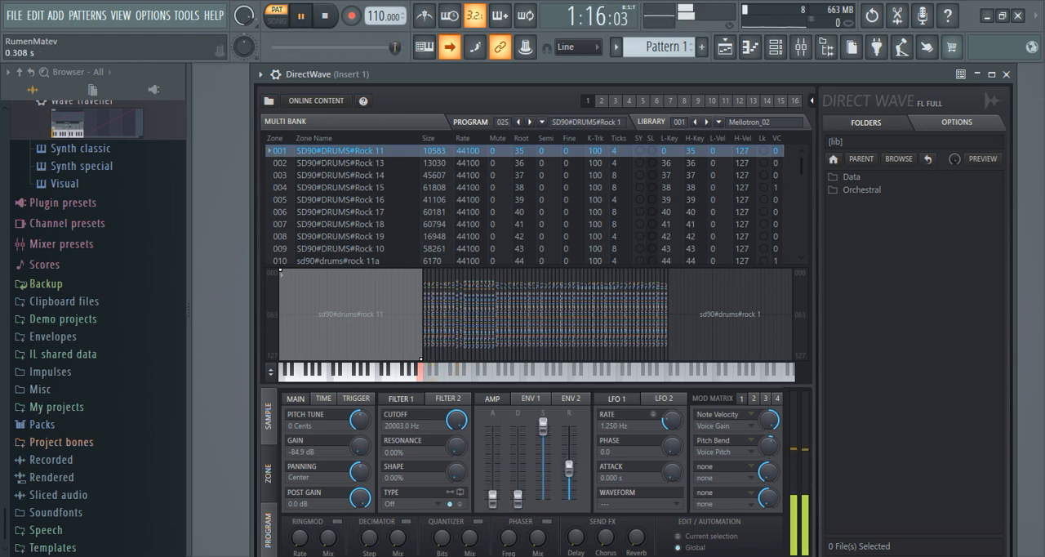
# Step: Load Rock 2 and Rock 3 in turn and shorten each amp release, Rock 3's to 0.308 s, lowering Rock 3's LFO 1 rate to 1.070 Hz
pyautogui.click(532, 122)
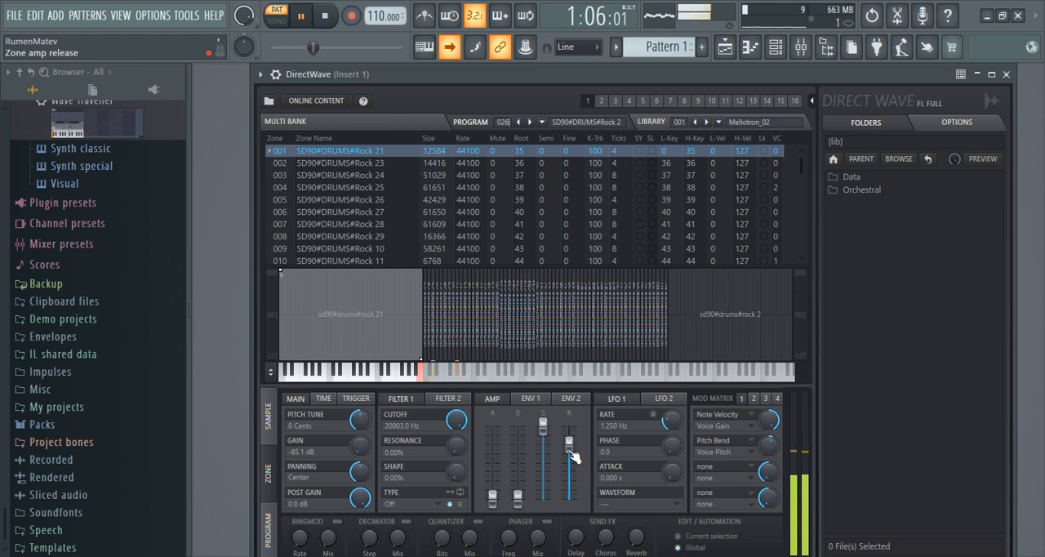
pyautogui.moveTo(572, 450); pyautogui.dragTo(573, 471)
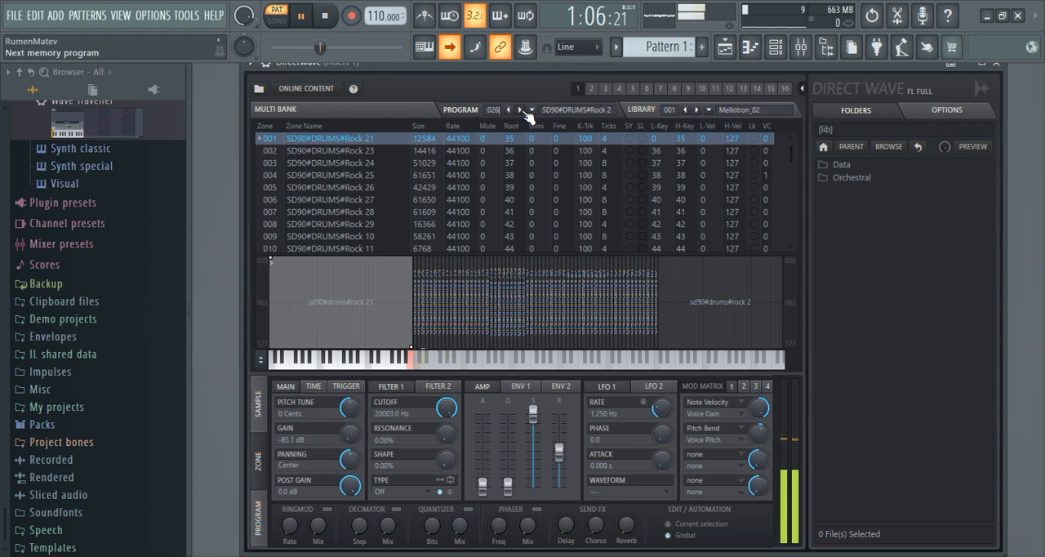
pyautogui.click(522, 109)
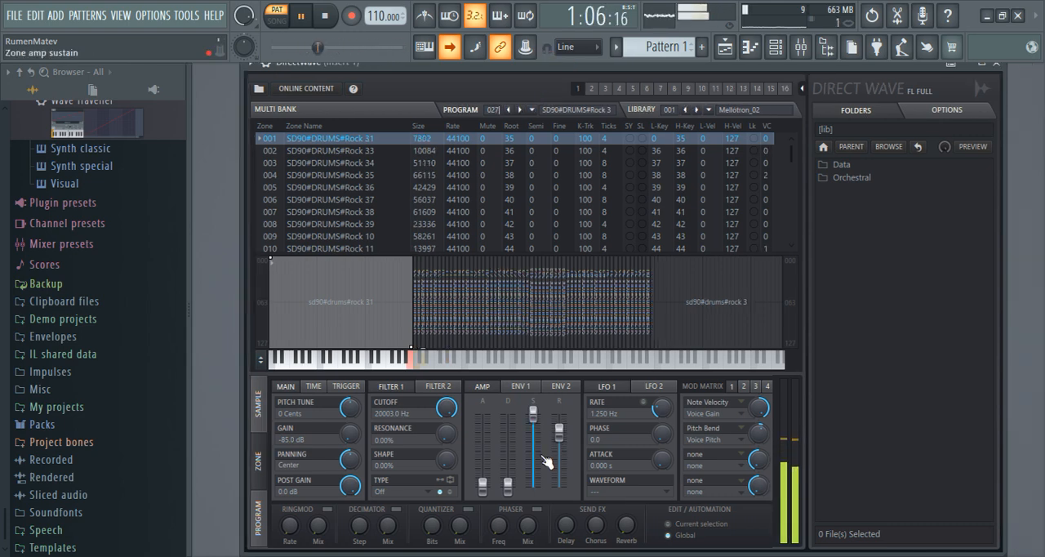
pyautogui.moveTo(560, 430); pyautogui.dragTo(559, 455)
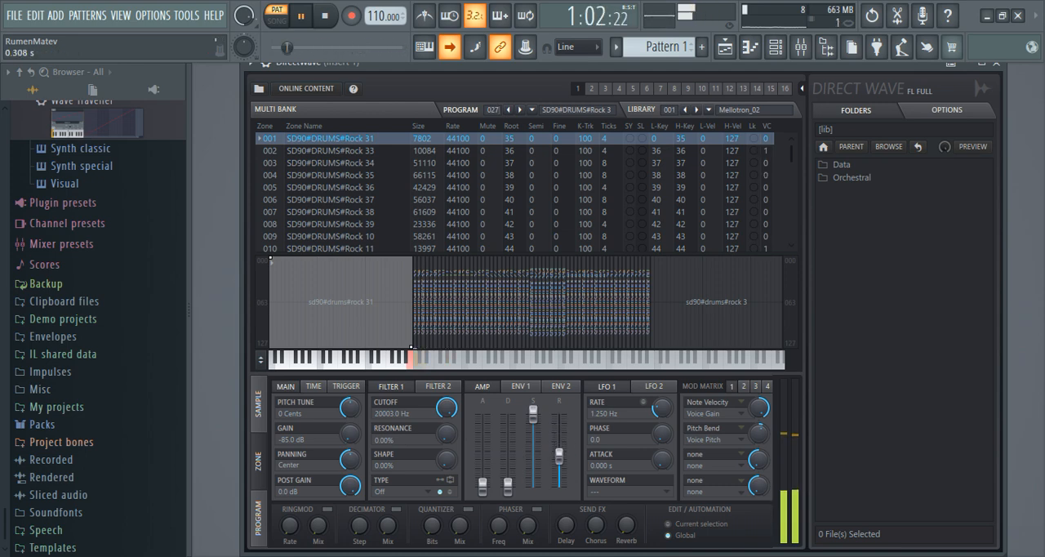
pyautogui.moveTo(659, 407); pyautogui.dragTo(660, 433)
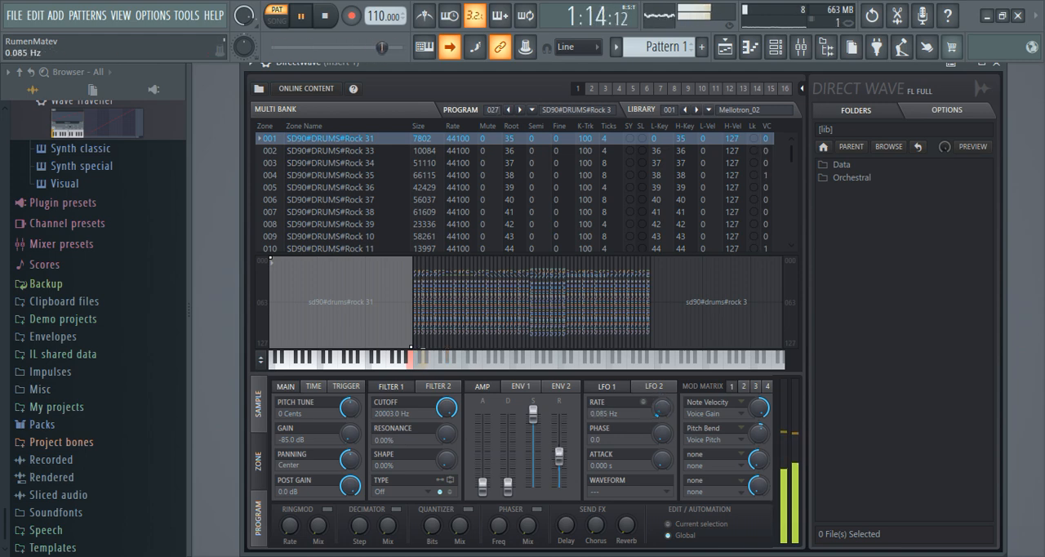
# Step: Audition the 028 Rock 4, 029 Rock 5 and 030 Rock 6 drum kits with the pattern playing
pyautogui.click(520, 110)
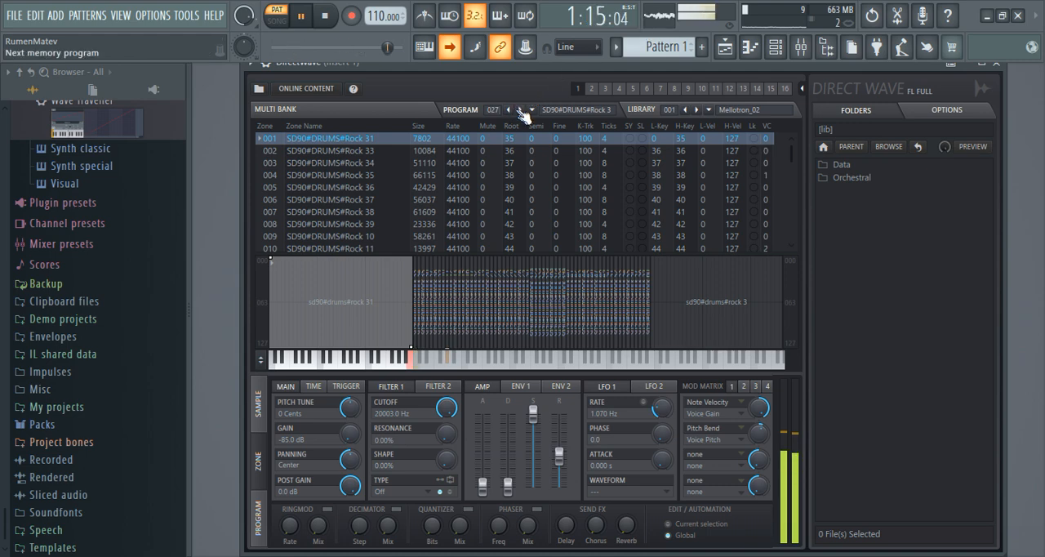
pyautogui.click(520, 109)
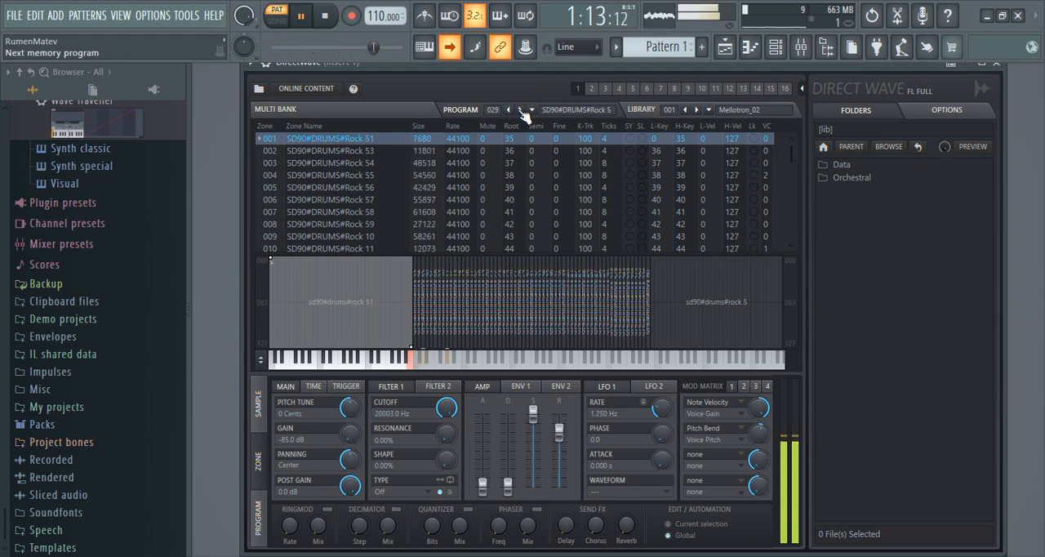
pyautogui.click(520, 109)
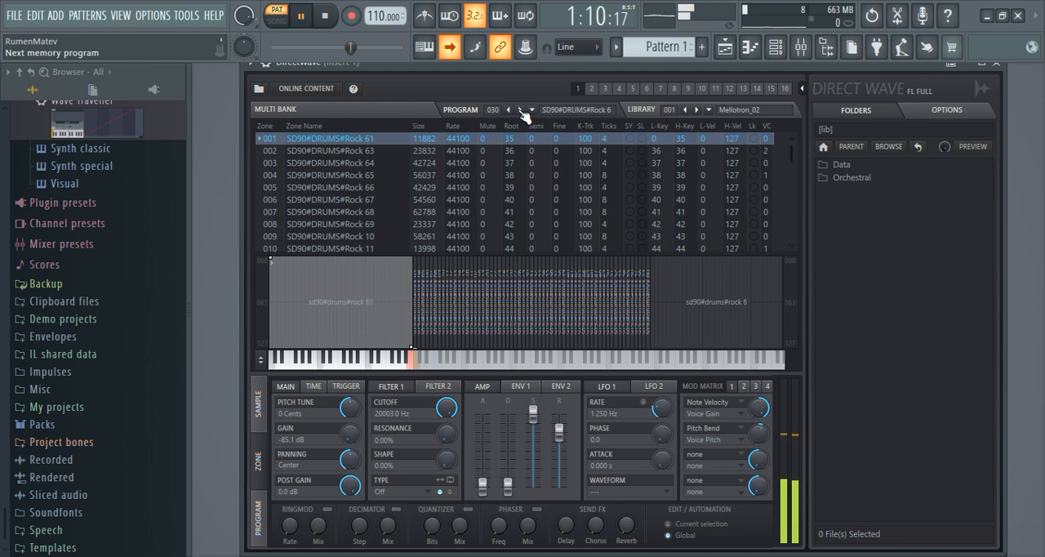
pyautogui.click(520, 109)
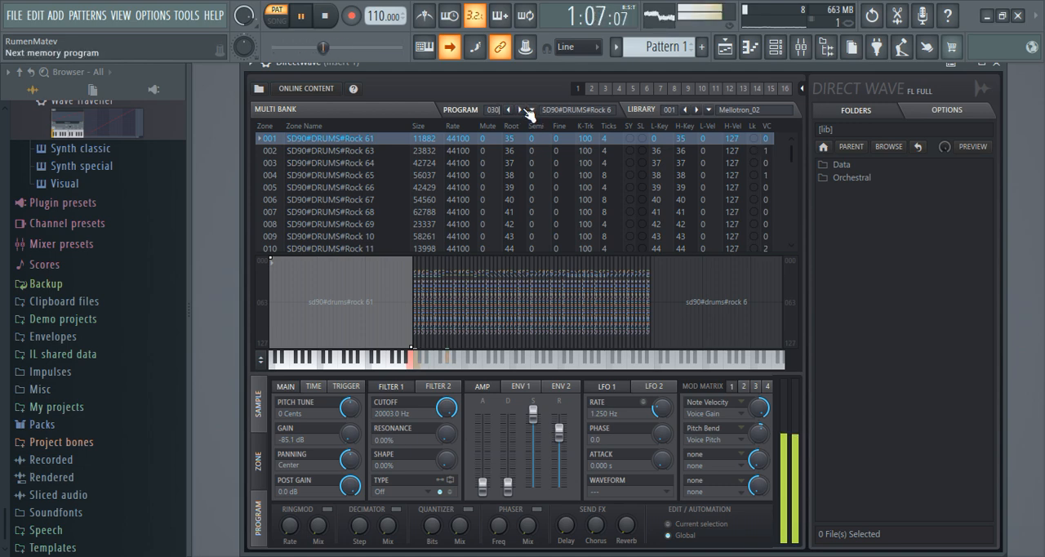
pyautogui.click(509, 110)
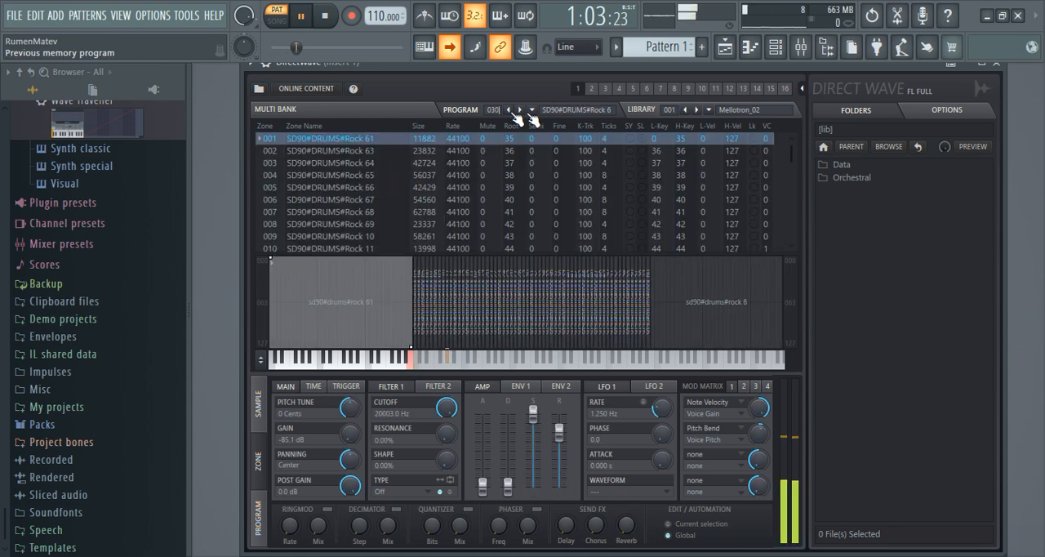
# Step: Return to the 001 Standard kit, audition the 001, 002 and 003 Standard kits, and stop playback
pyautogui.click(532, 111)
pyautogui.click(526, 125)
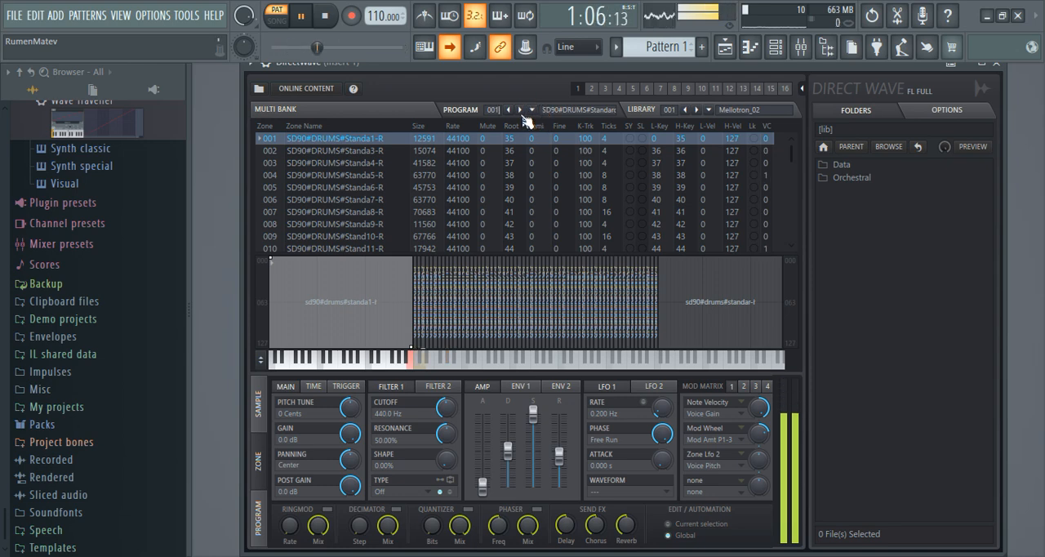
pyautogui.click(523, 109)
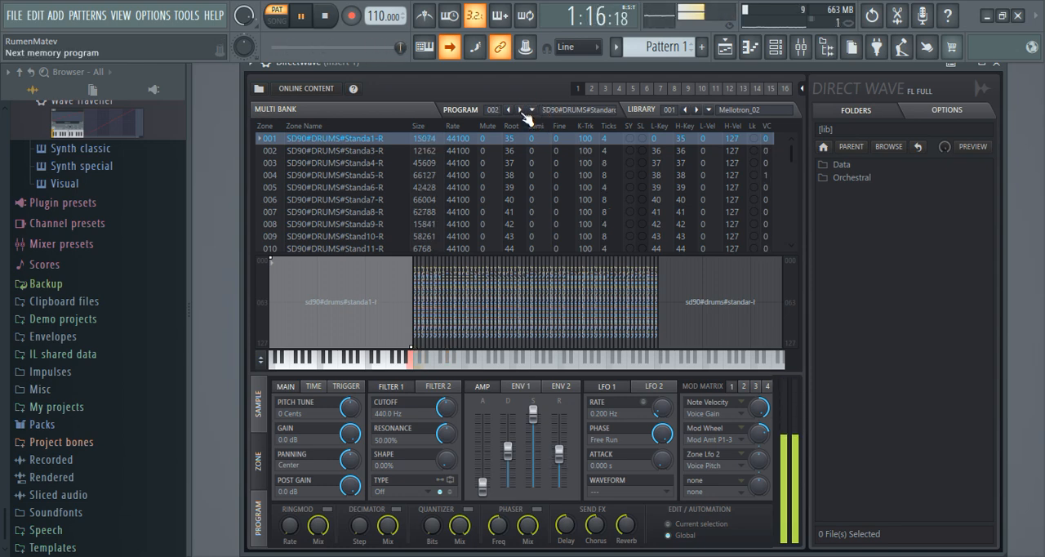
pyautogui.click(522, 109)
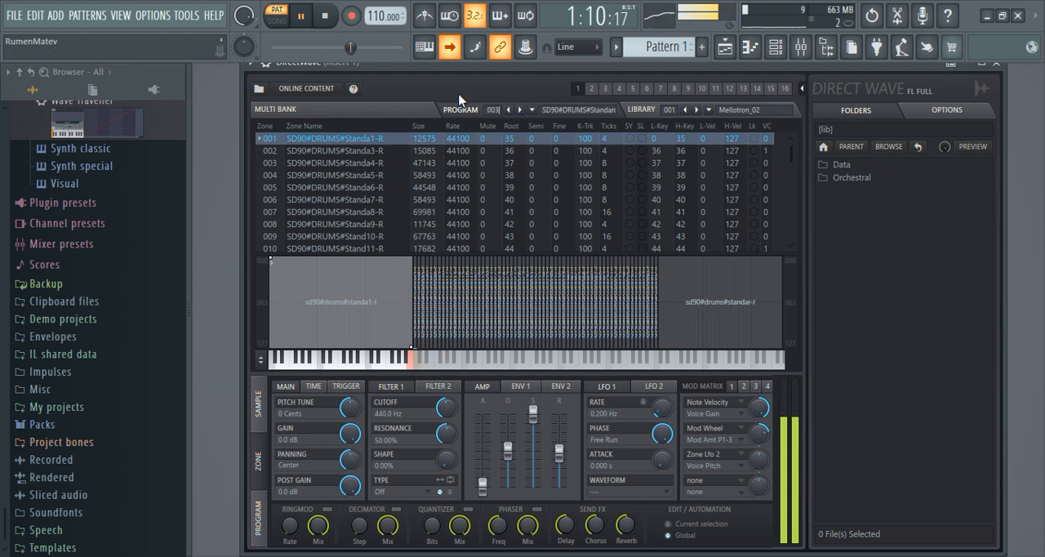
pyautogui.press('space')
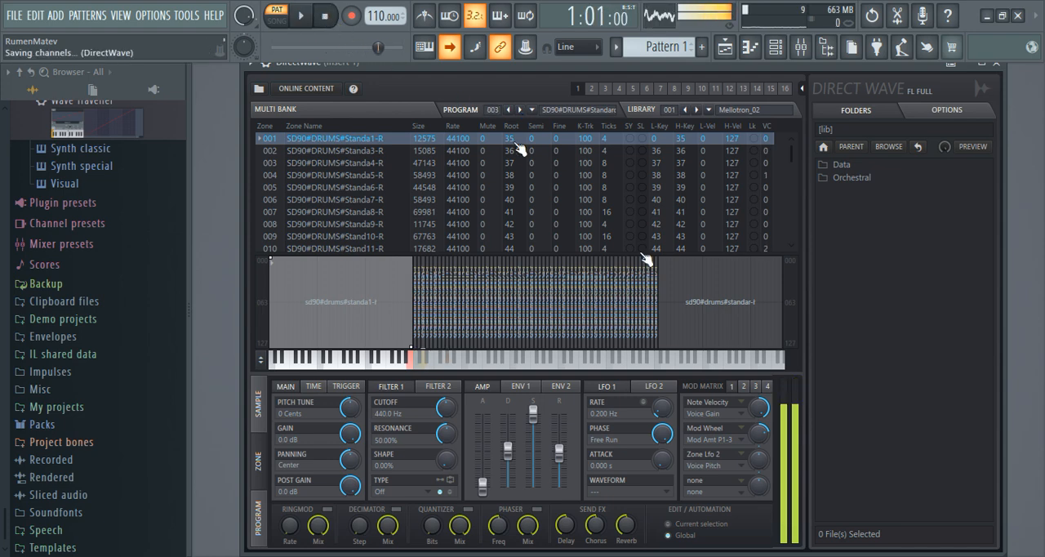